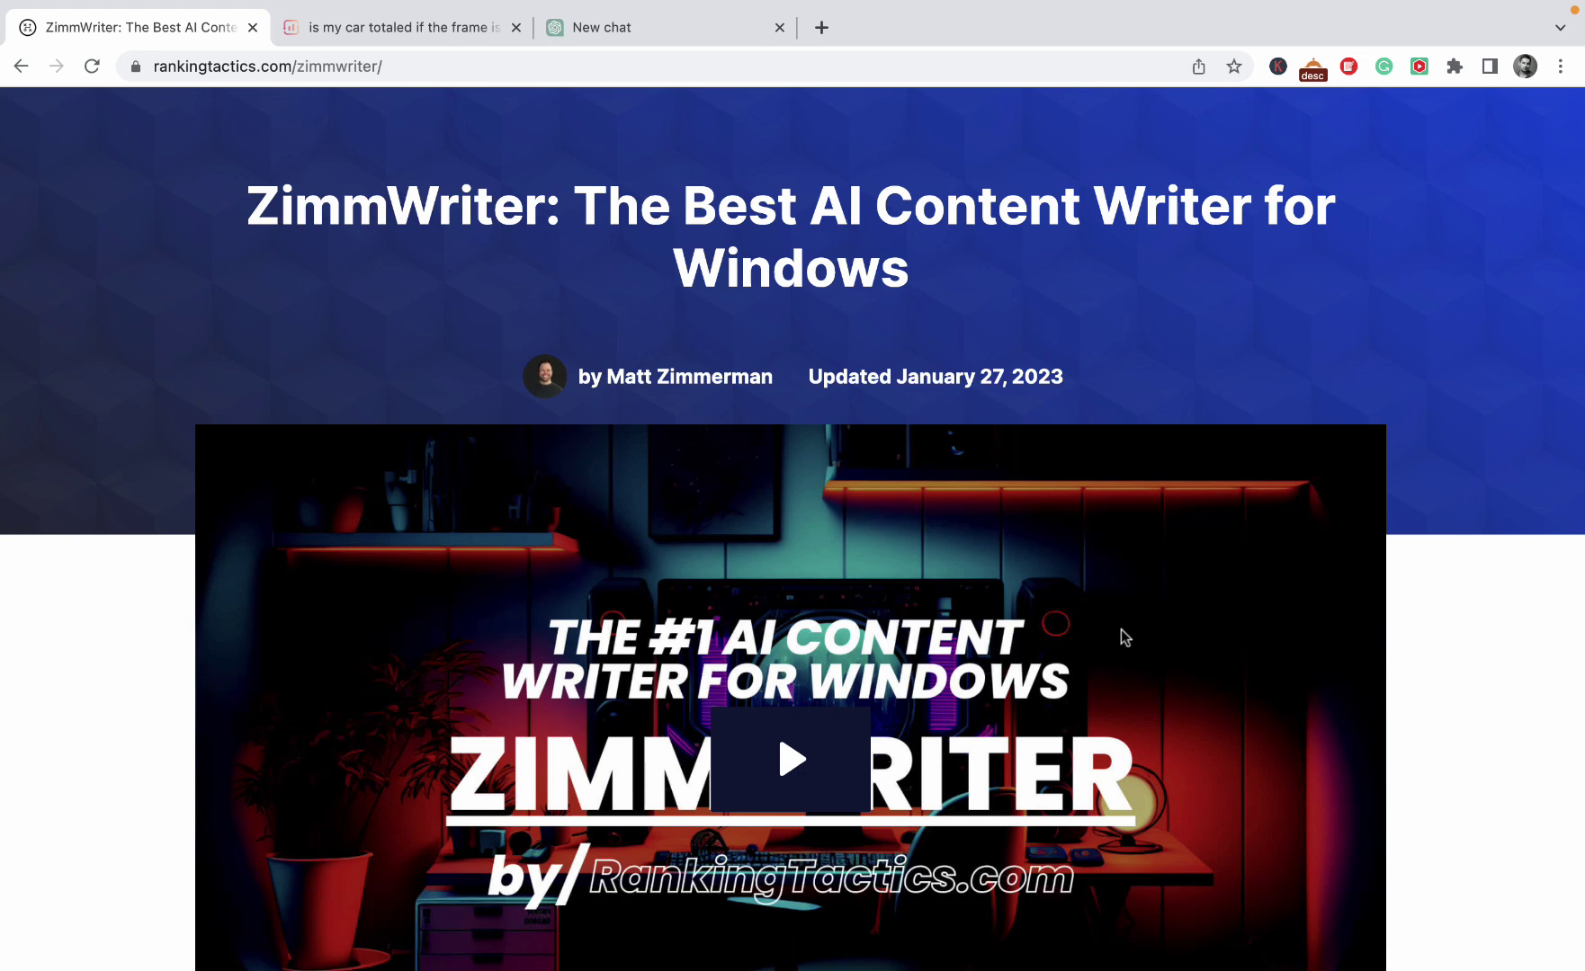
Scroll the Ranking Tactics ZimmWriter page to the Normal, Ultimate and $197 Lifetime Deal pricing cards.
{"action": "scroll", "coordinate": [1121, 630], "scroll_direction": "down", "scroll_amount": 2}
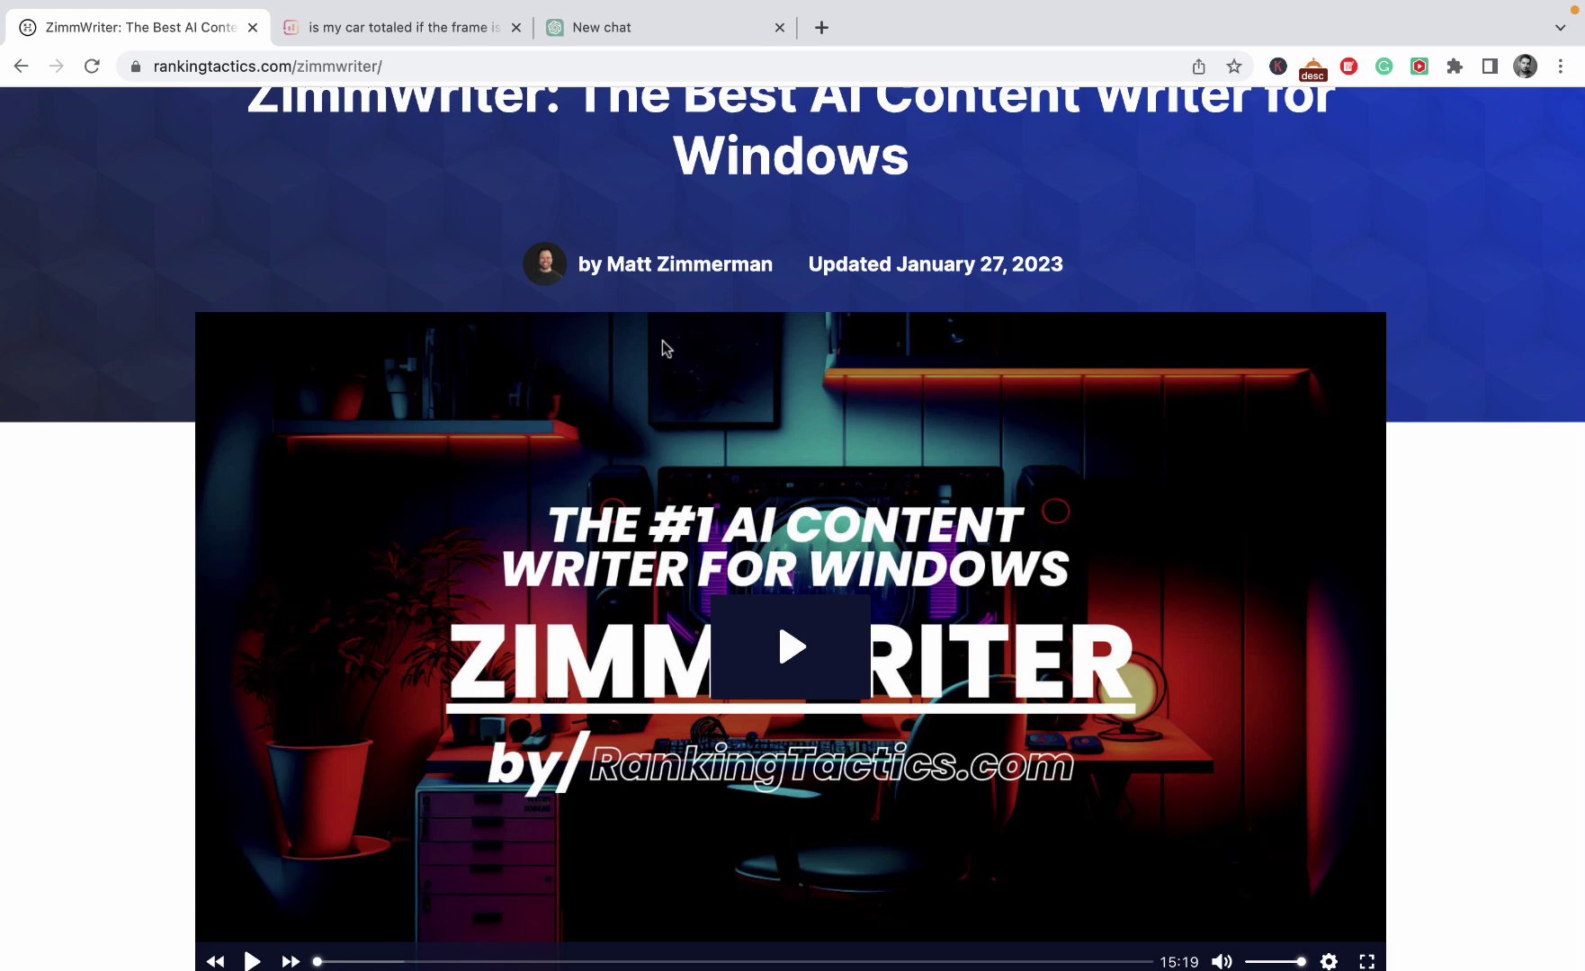
{"action": "scroll", "coordinate": [779, 519], "scroll_direction": "down", "scroll_amount": 3}
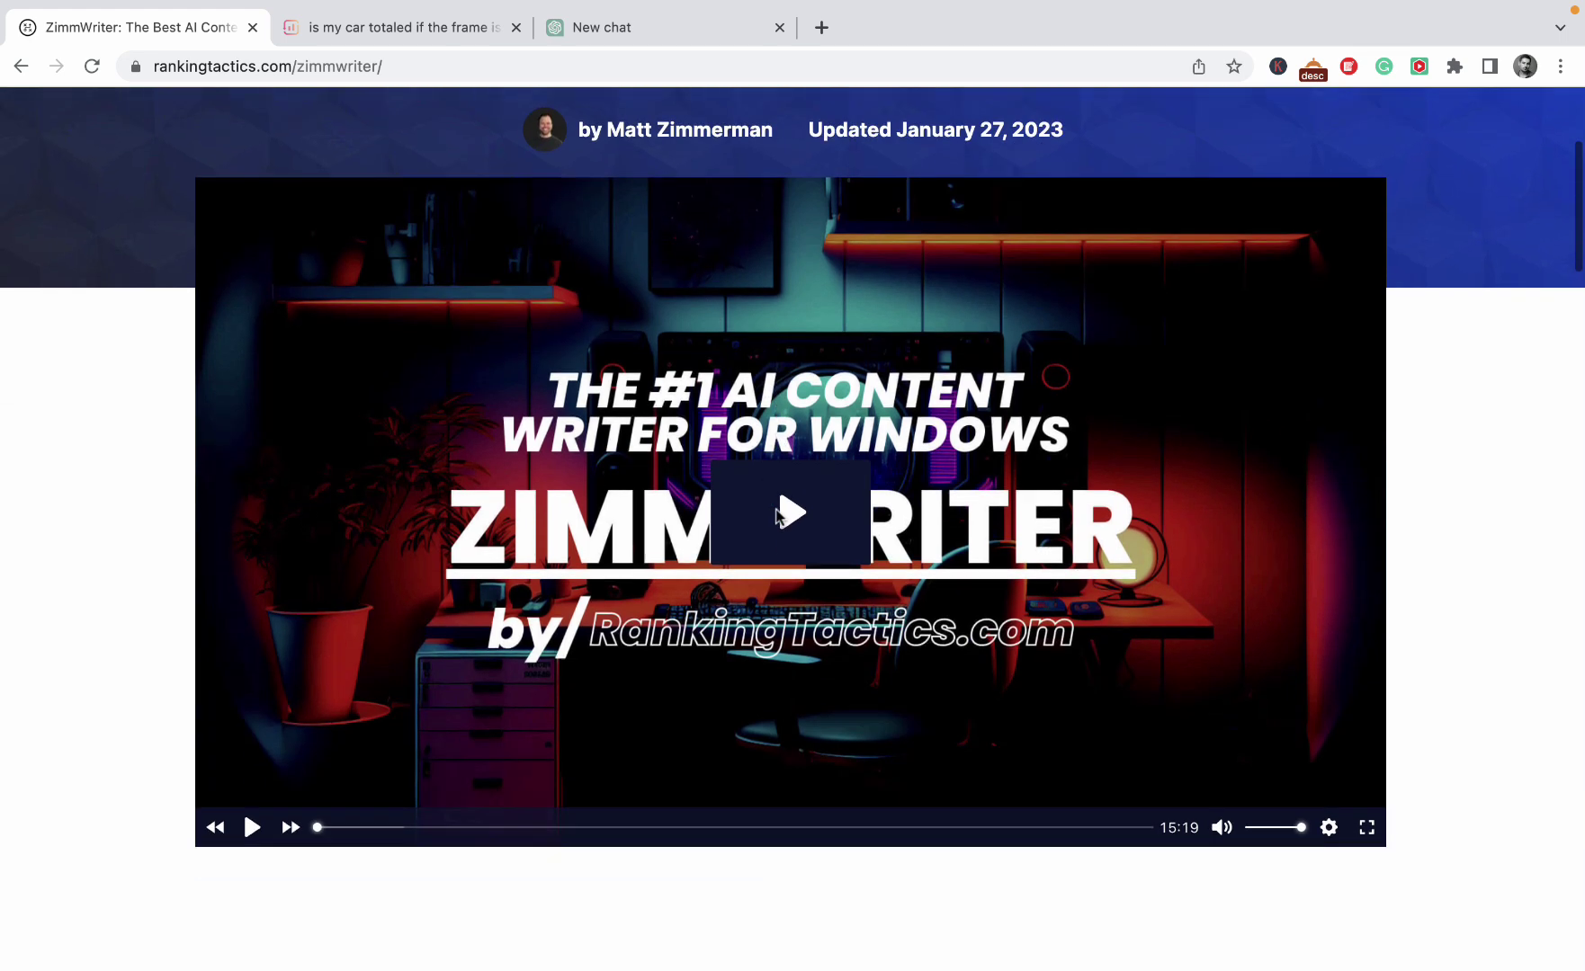
{"action": "scroll", "coordinate": [779, 519], "scroll_direction": "up", "scroll_amount": 2}
{"action": "scroll", "coordinate": [776, 514], "scroll_direction": "up", "scroll_amount": 1}
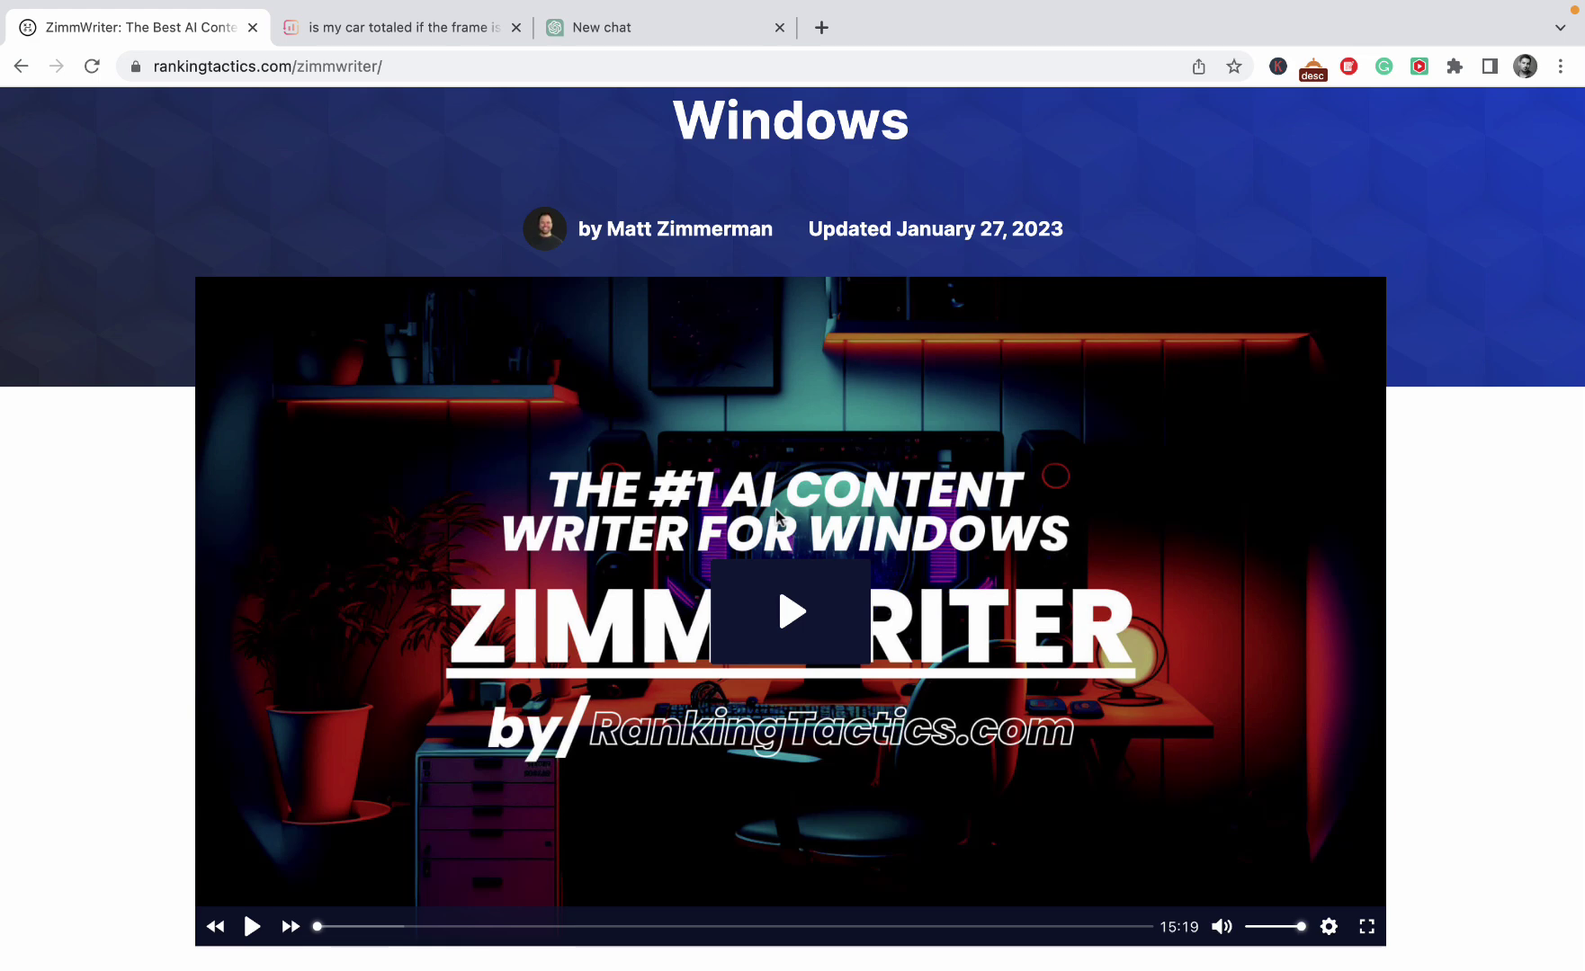
{"action": "scroll", "coordinate": [776, 514], "scroll_direction": "up", "scroll_amount": 3}
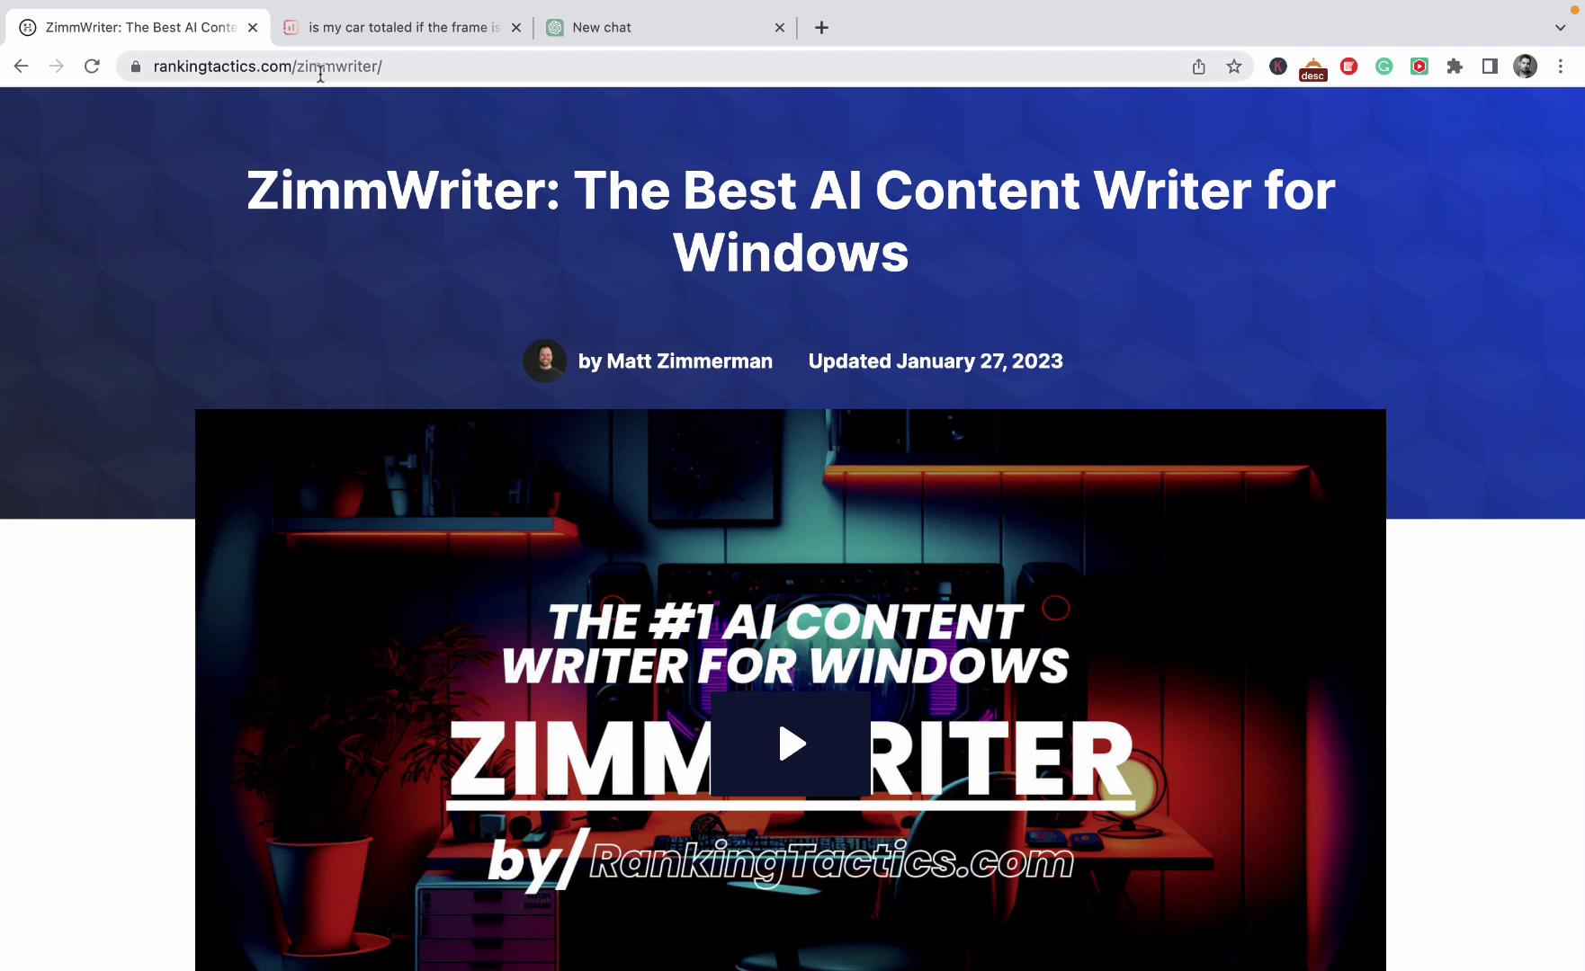
{"action": "scroll", "coordinate": [664, 491], "scroll_direction": "up", "scroll_amount": 3}
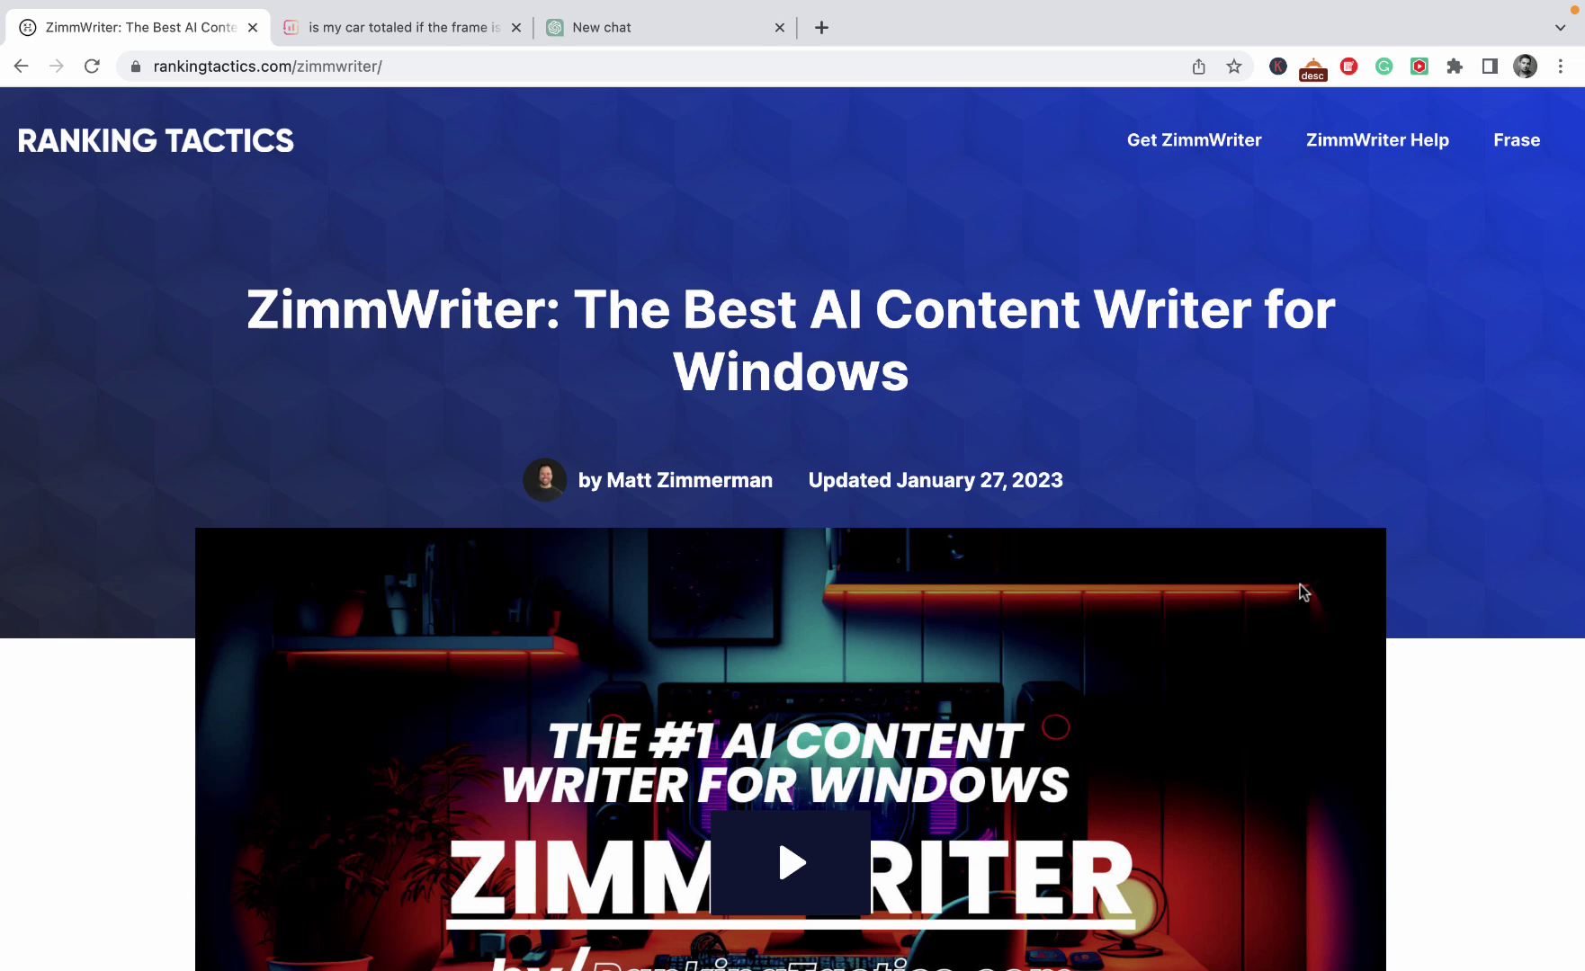
{"action": "left_click_drag", "start_coordinate": [954, 391], "coordinate": [663, 387]}
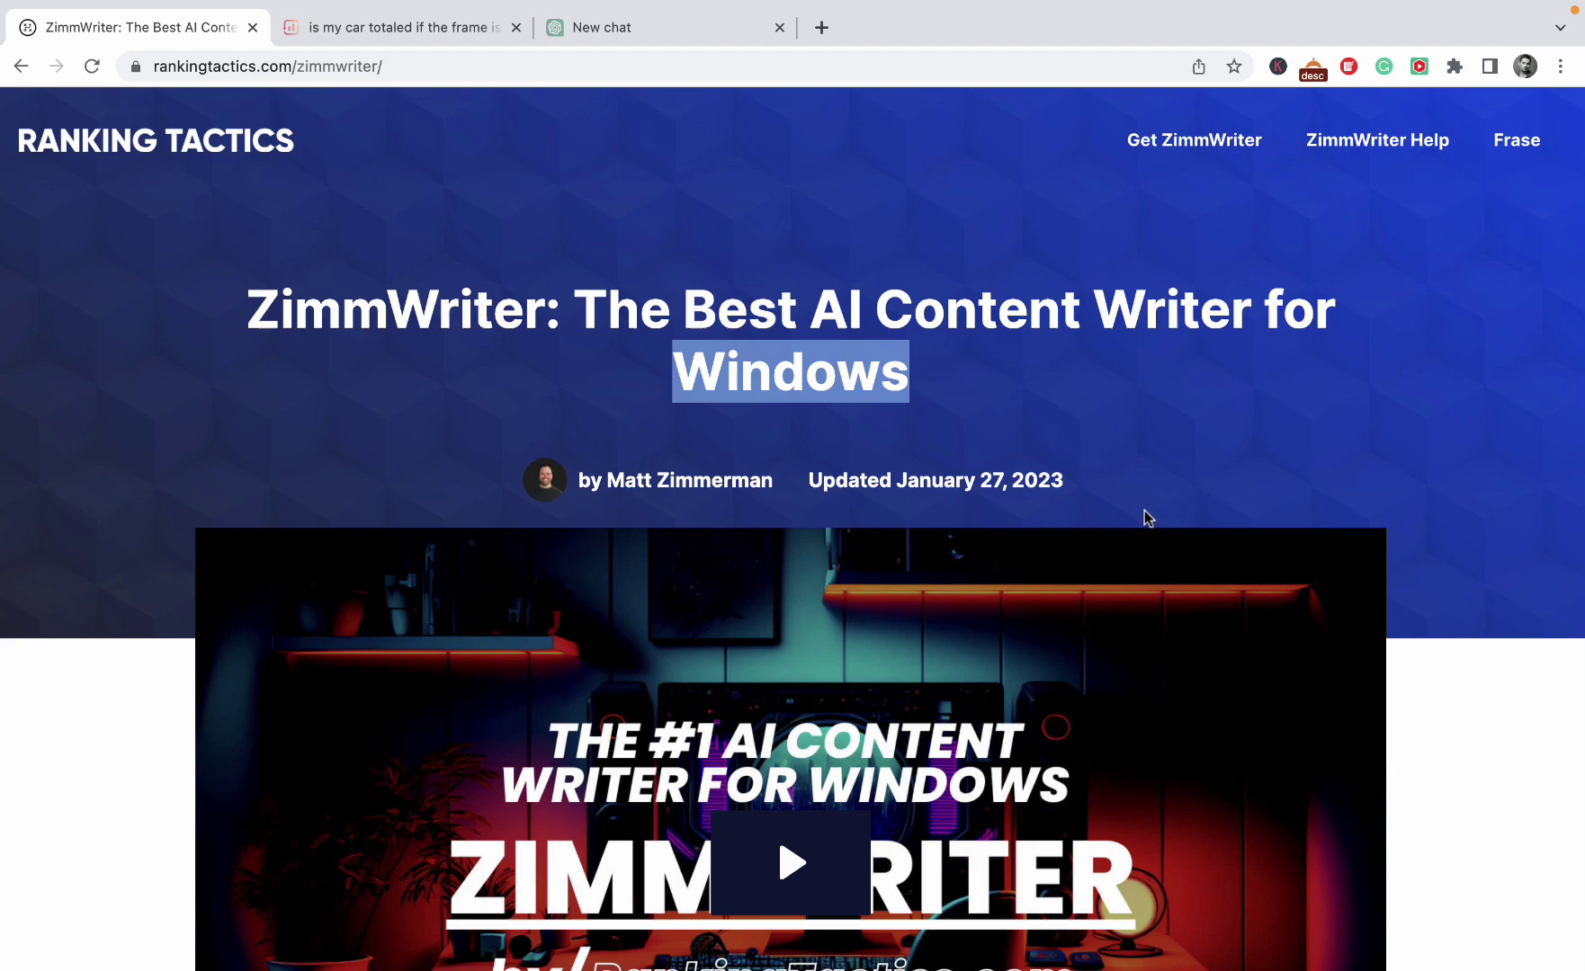
{"action": "scroll", "coordinate": [1144, 517], "scroll_direction": "down", "scroll_amount": 10}
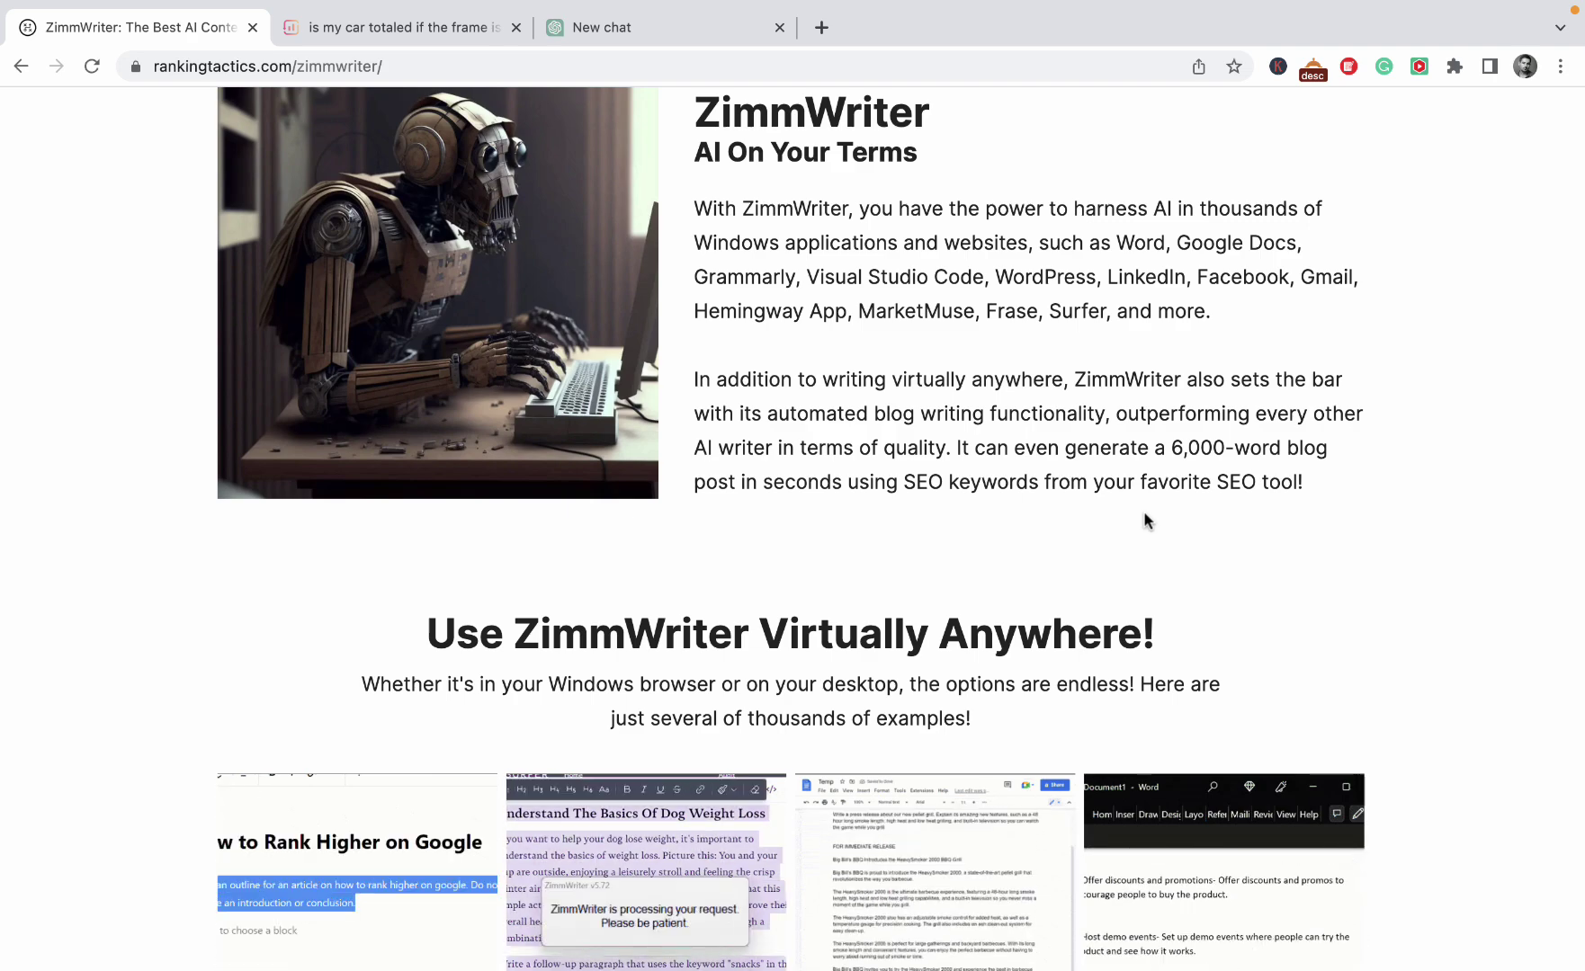
Switch to the Surfer Content Editor draft 'is my car totaled if the frame is bent'.
{"action": "scroll", "coordinate": [1143, 520], "scroll_direction": "down", "scroll_amount": 10}
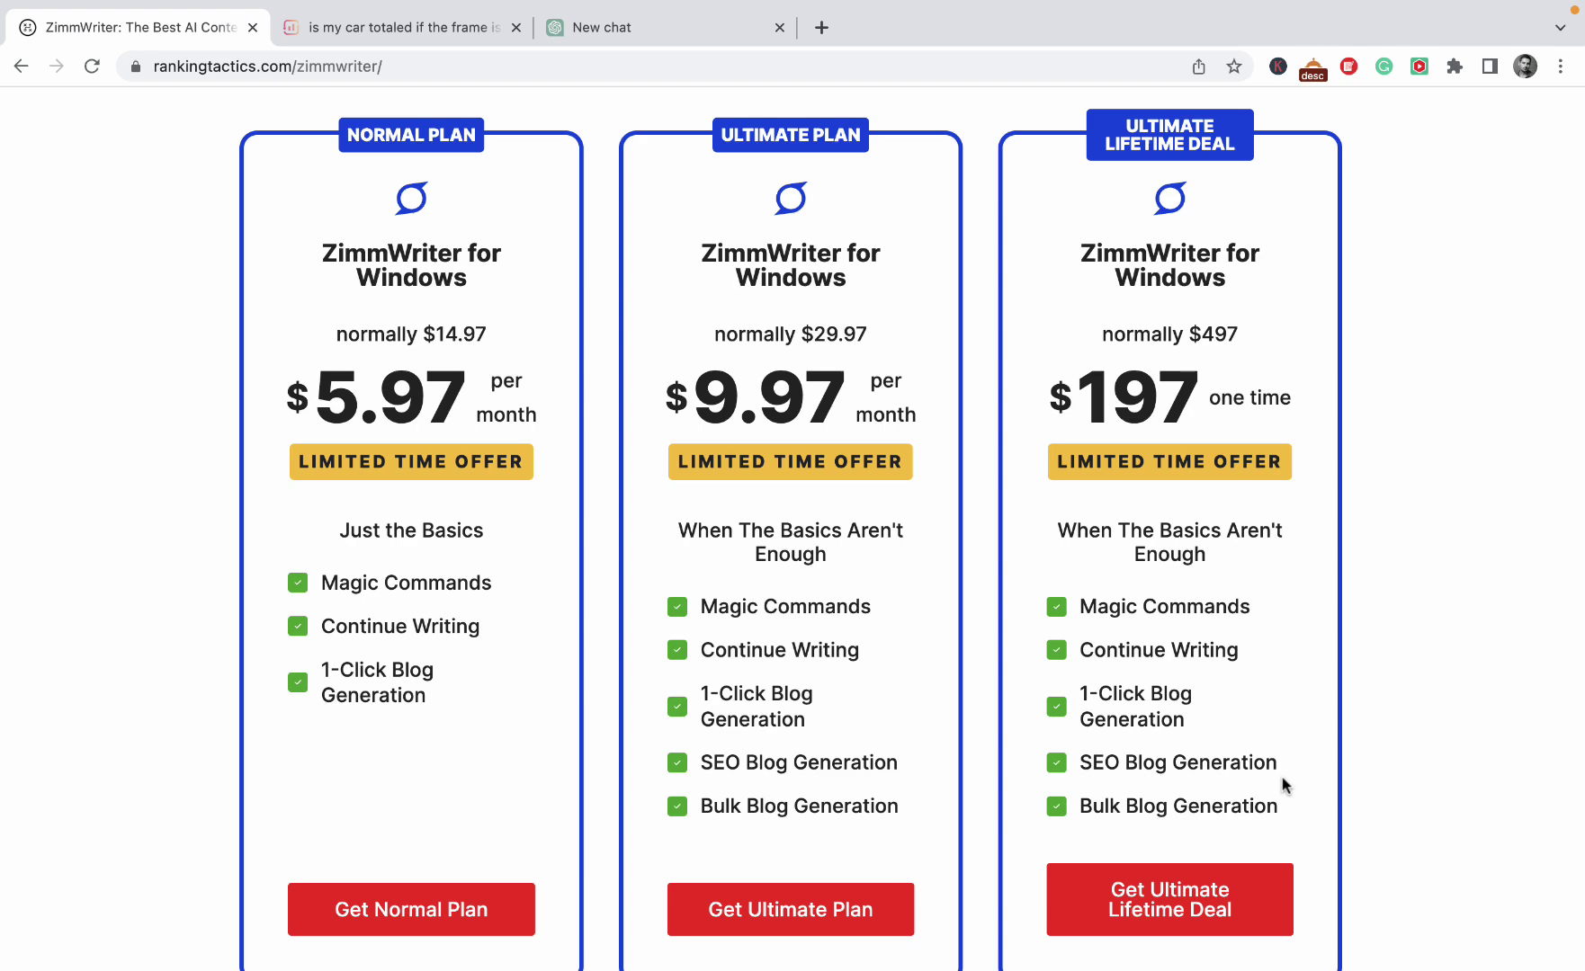
{"action": "key", "text": "ctrl+Tab"}
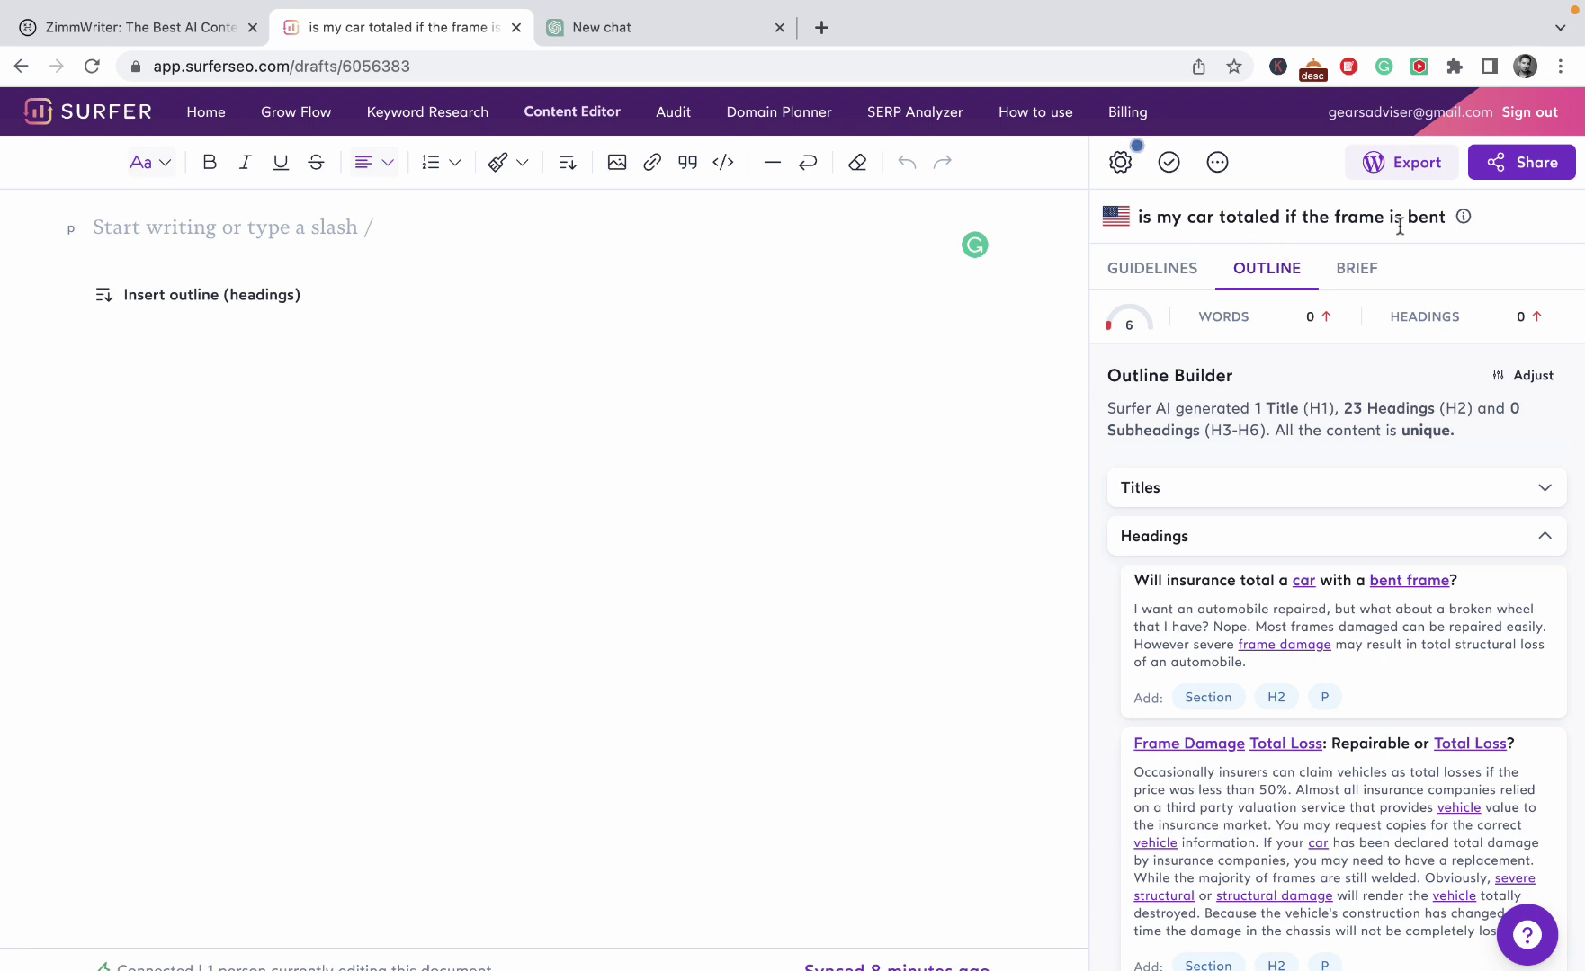
Insert Surfer's suggested outline headings into the draft and select the H1 title for the keyword.
{"action": "left_click_drag", "start_coordinate": [1445, 217], "coordinate": [1137, 225]}
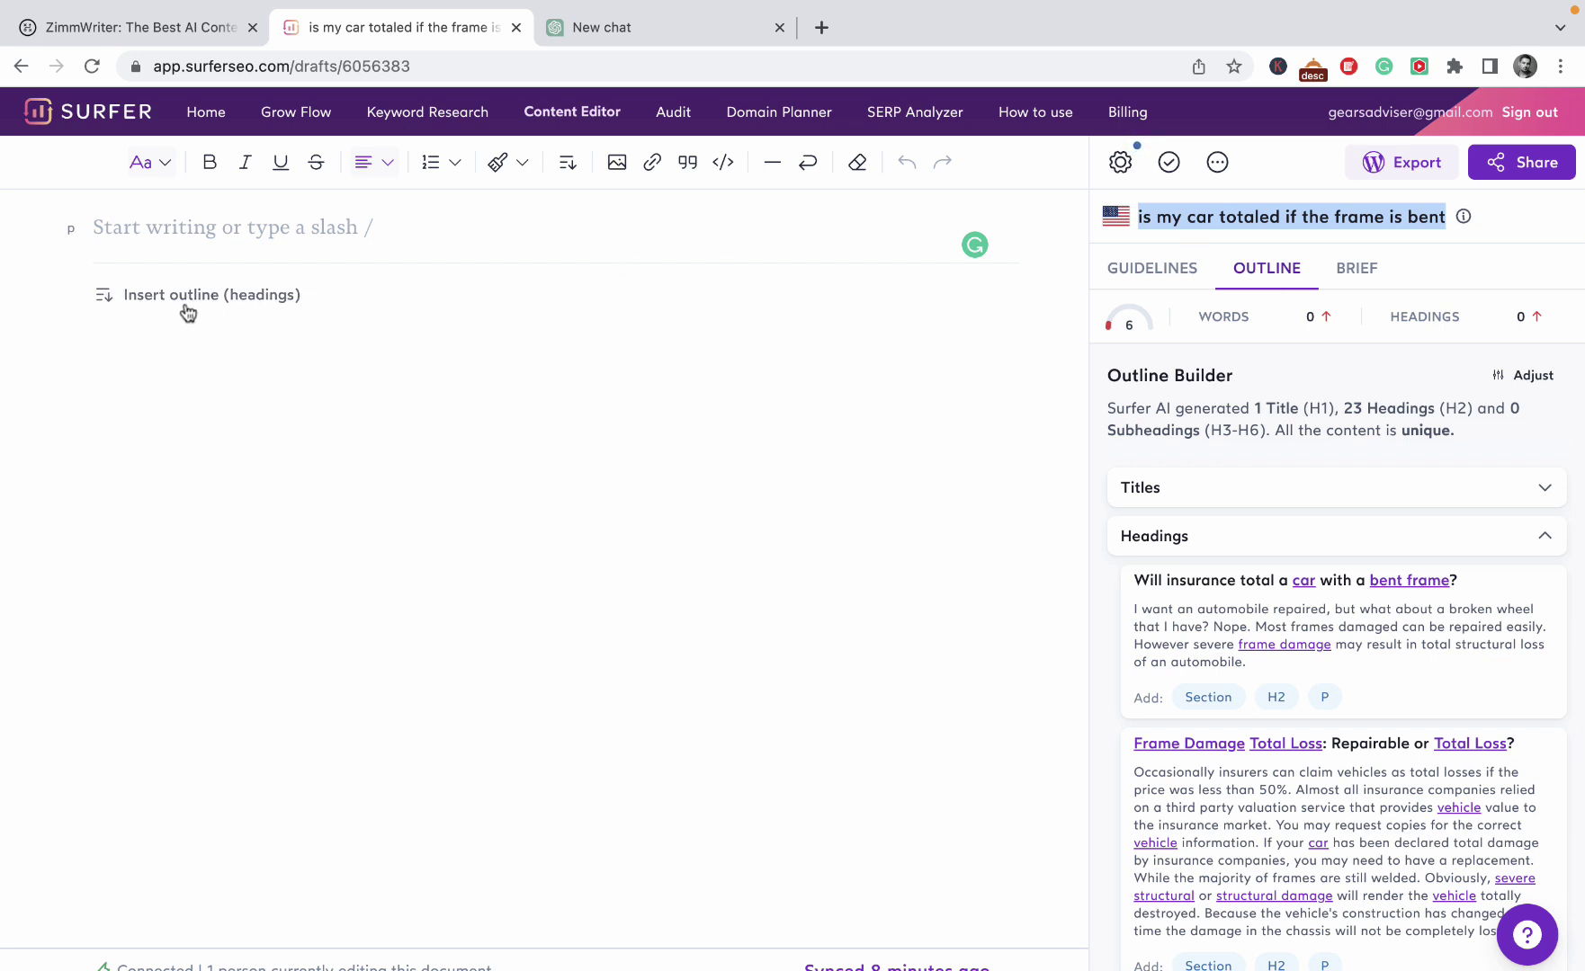
{"action": "left_click", "coordinate": [148, 290]}
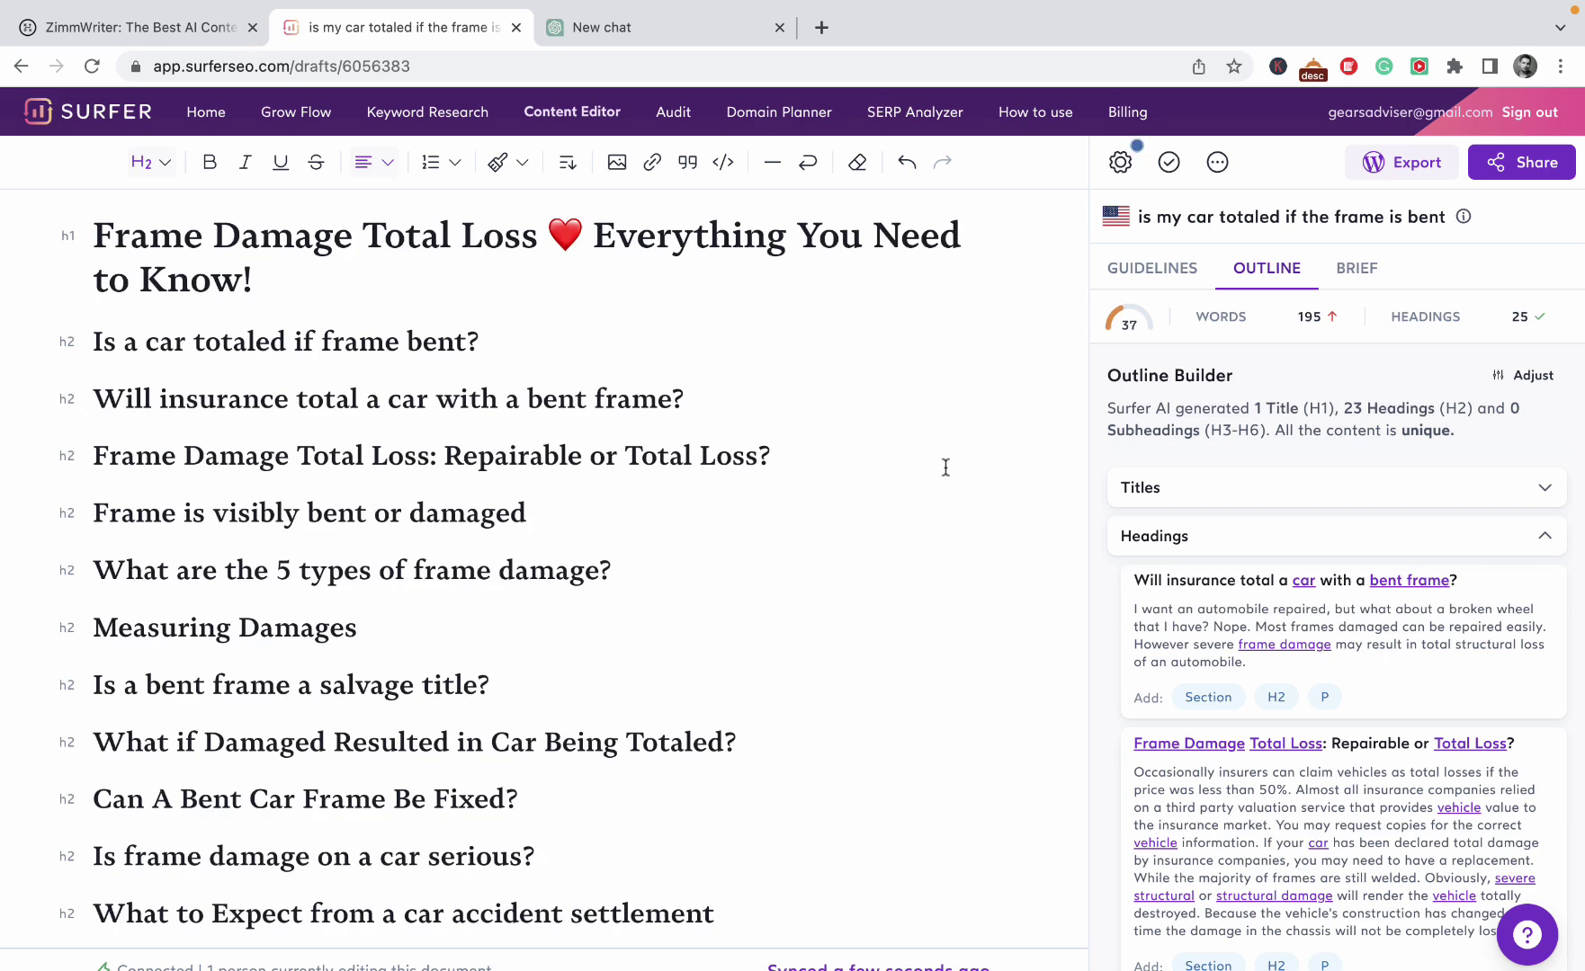
{"action": "scroll", "coordinate": [575, 361], "scroll_direction": "down", "scroll_amount": 10}
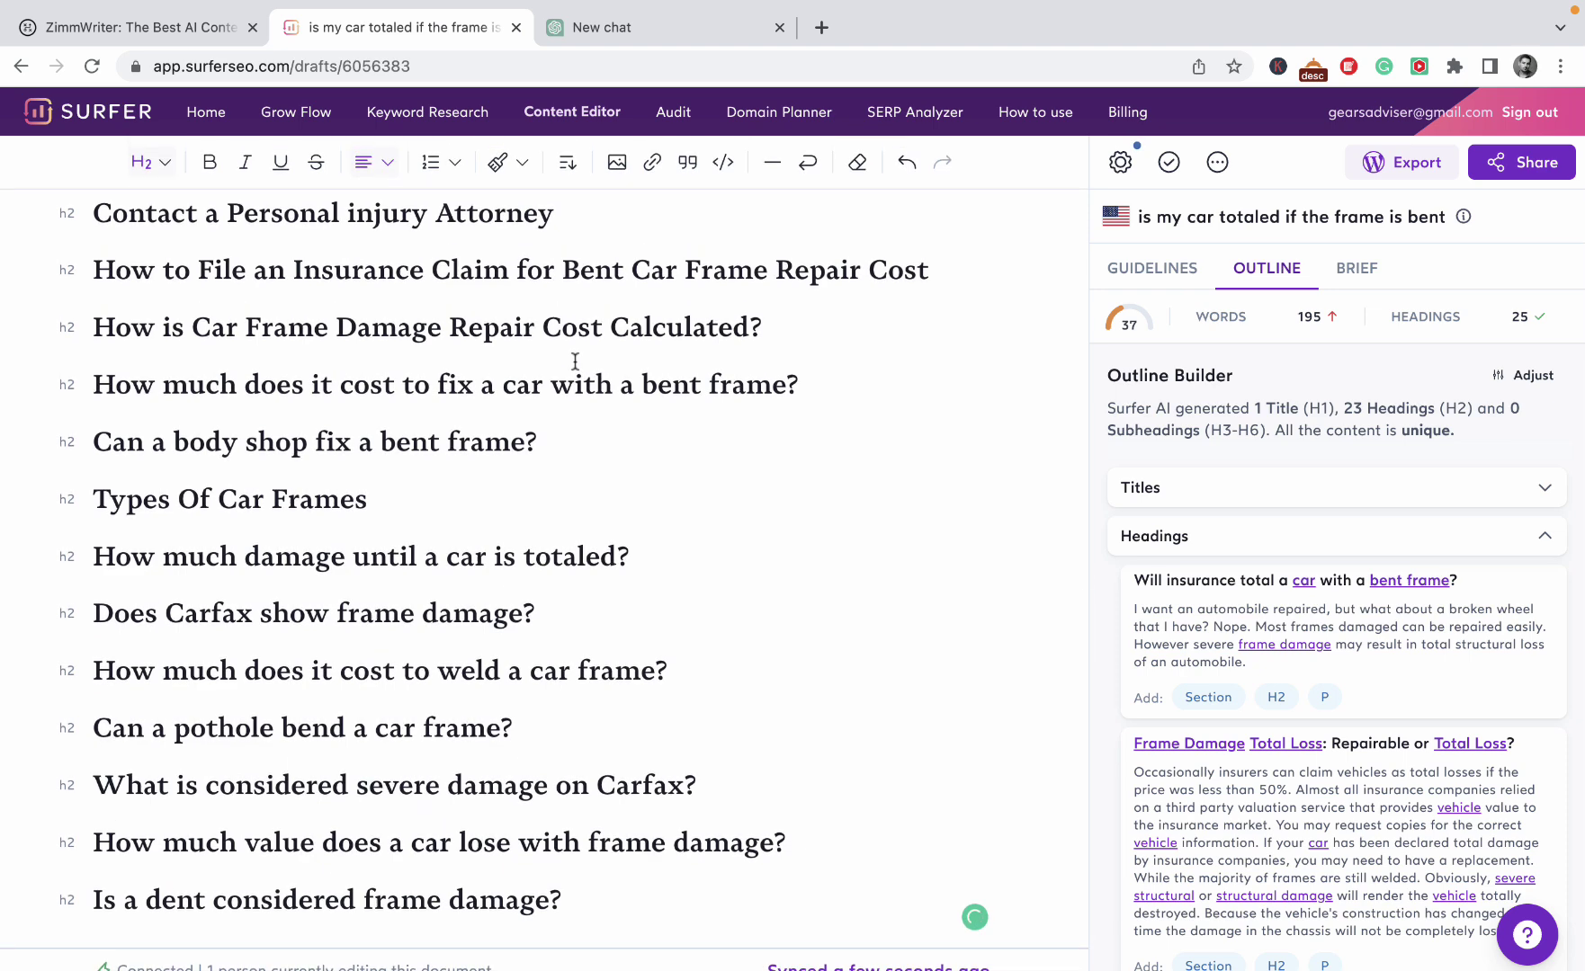
{"action": "scroll", "coordinate": [575, 361], "scroll_direction": "up", "scroll_amount": 10}
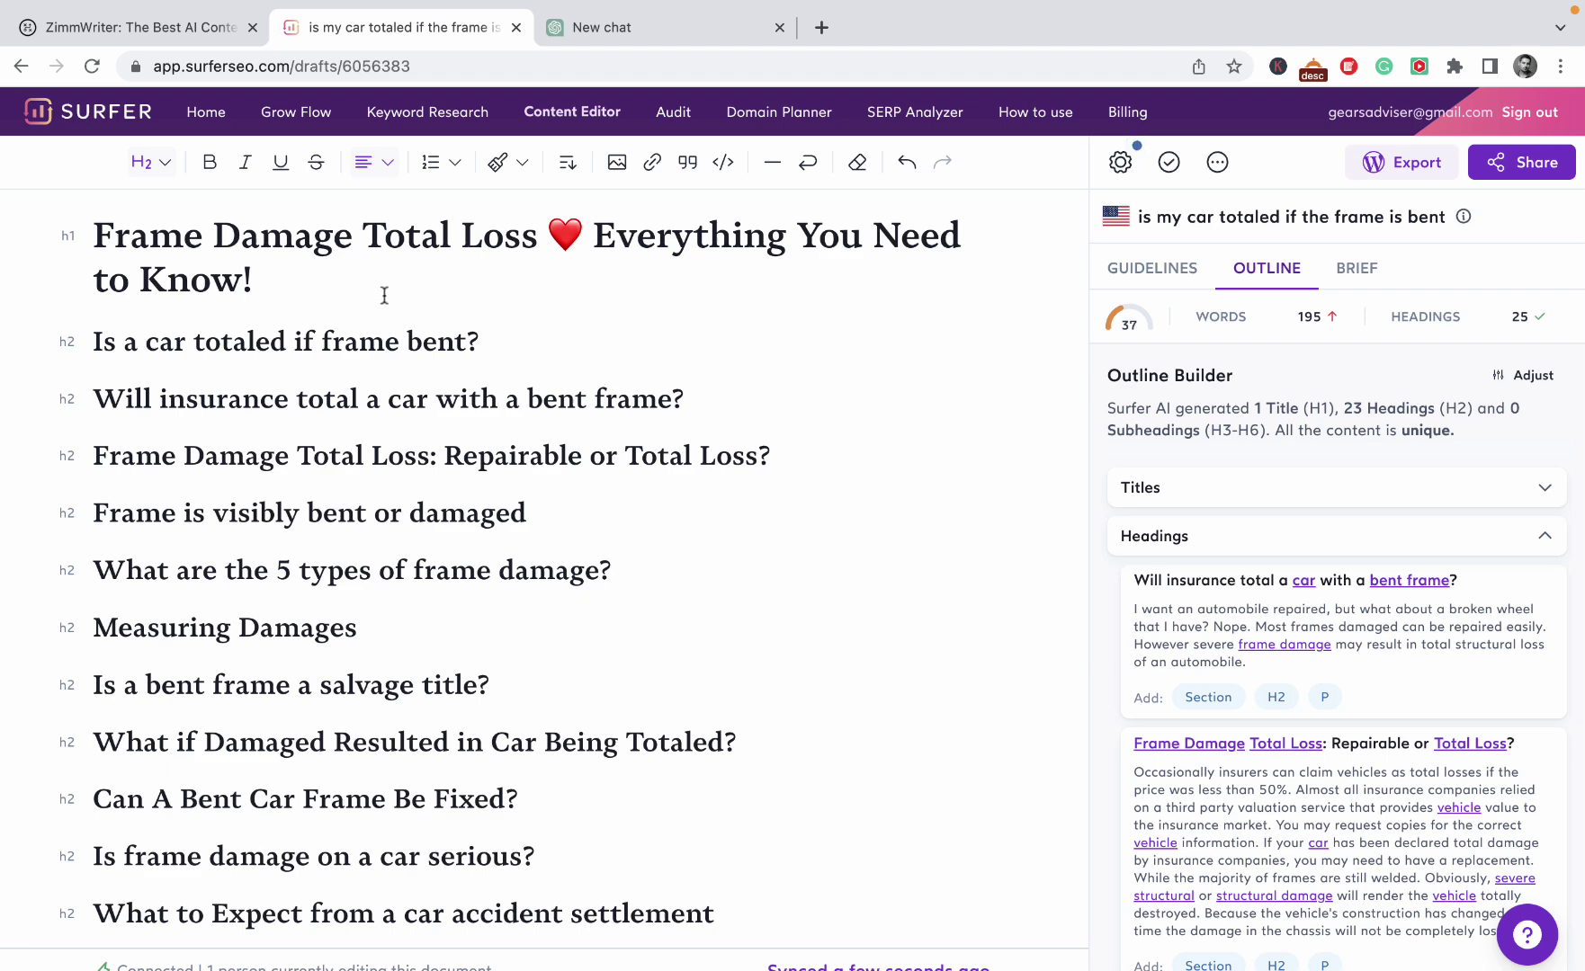
{"action": "left_click_drag", "start_coordinate": [1450, 220], "coordinate": [1138, 218]}
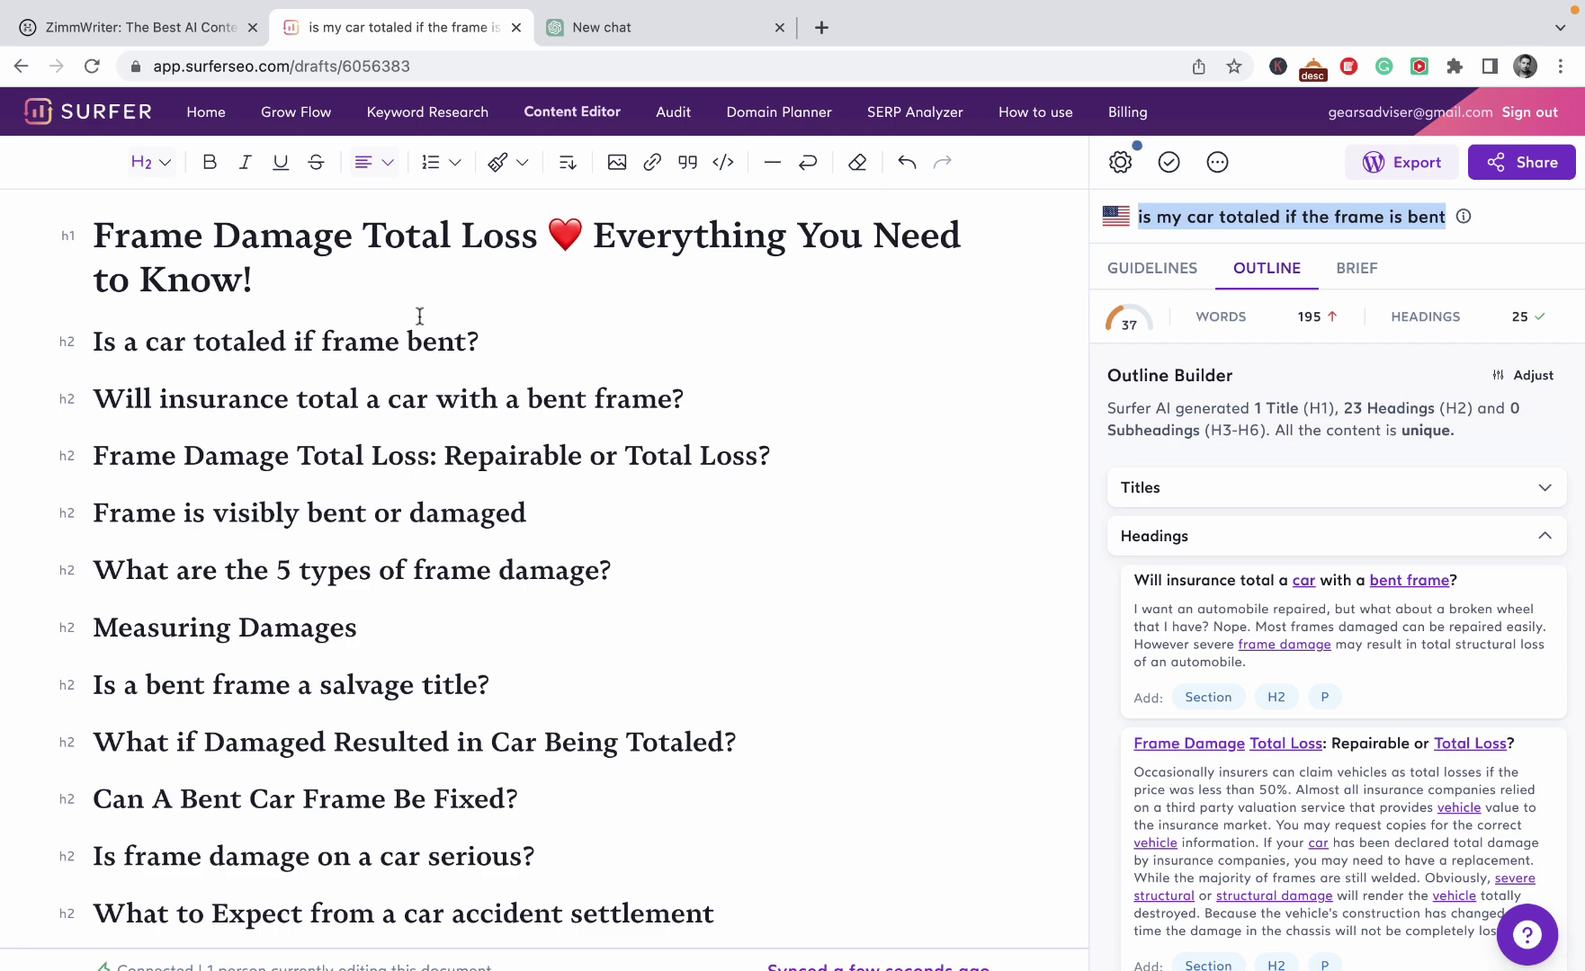
{"action": "triple_click", "coordinate": [308, 294]}
Delete the last nine outline headings and select the ten remaining H2 headings.
{"action": "scroll", "coordinate": [707, 846], "scroll_direction": "down", "scroll_amount": 10}
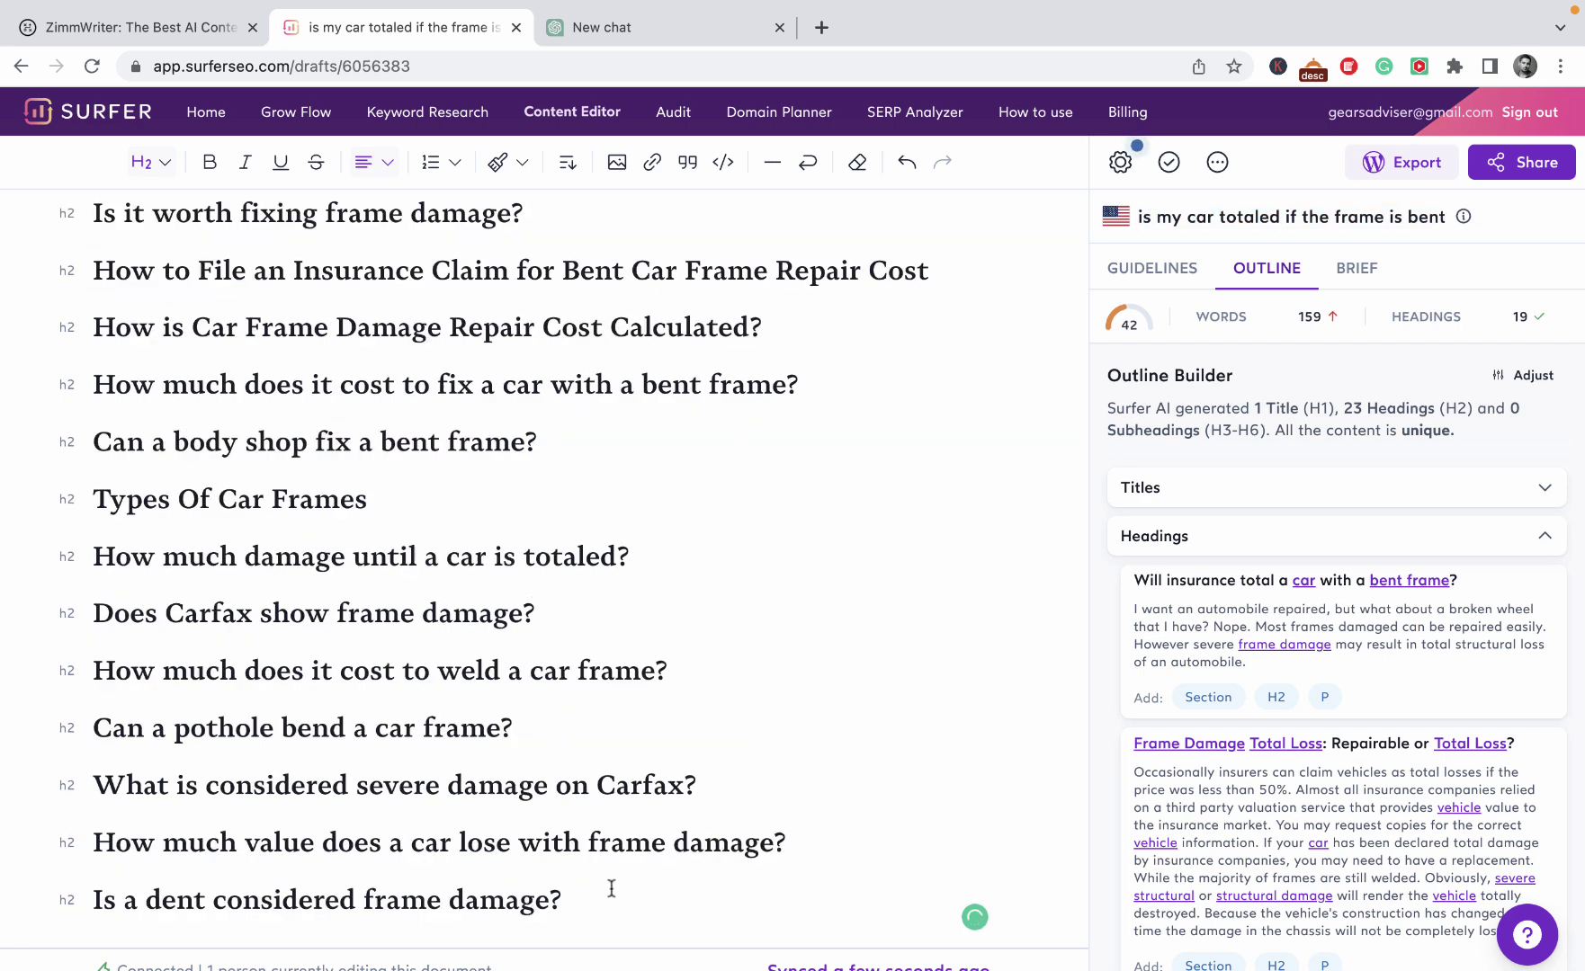
{"action": "left_click_drag", "start_coordinate": [610, 888], "coordinate": [0, 423]}
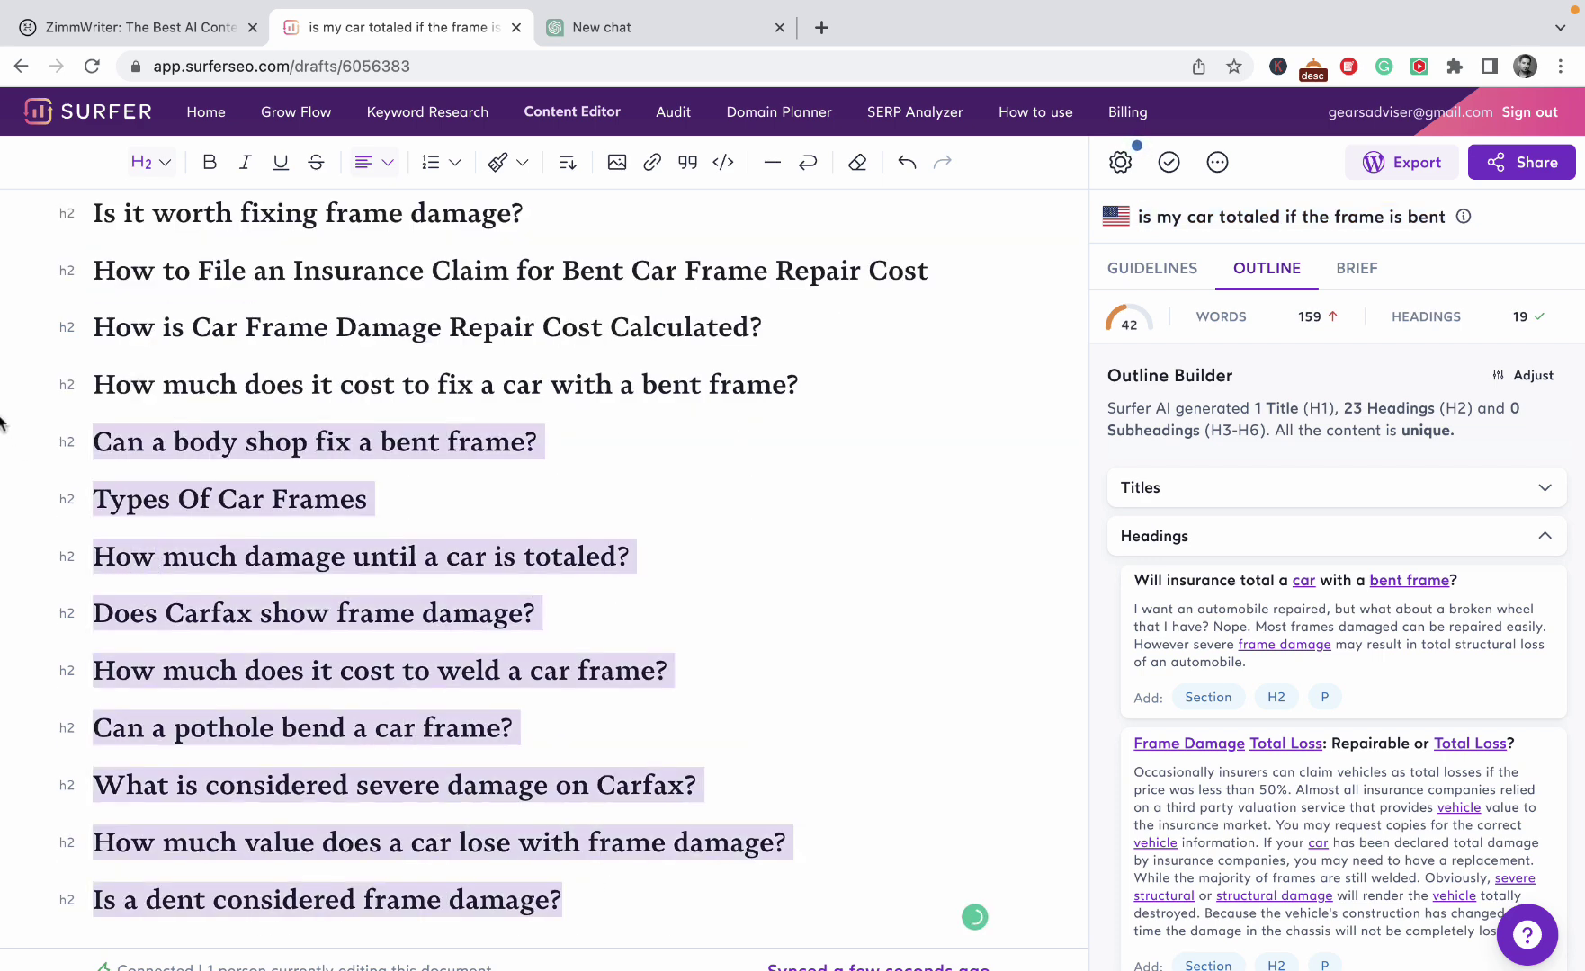
{"action": "key", "text": "BackSpace"}
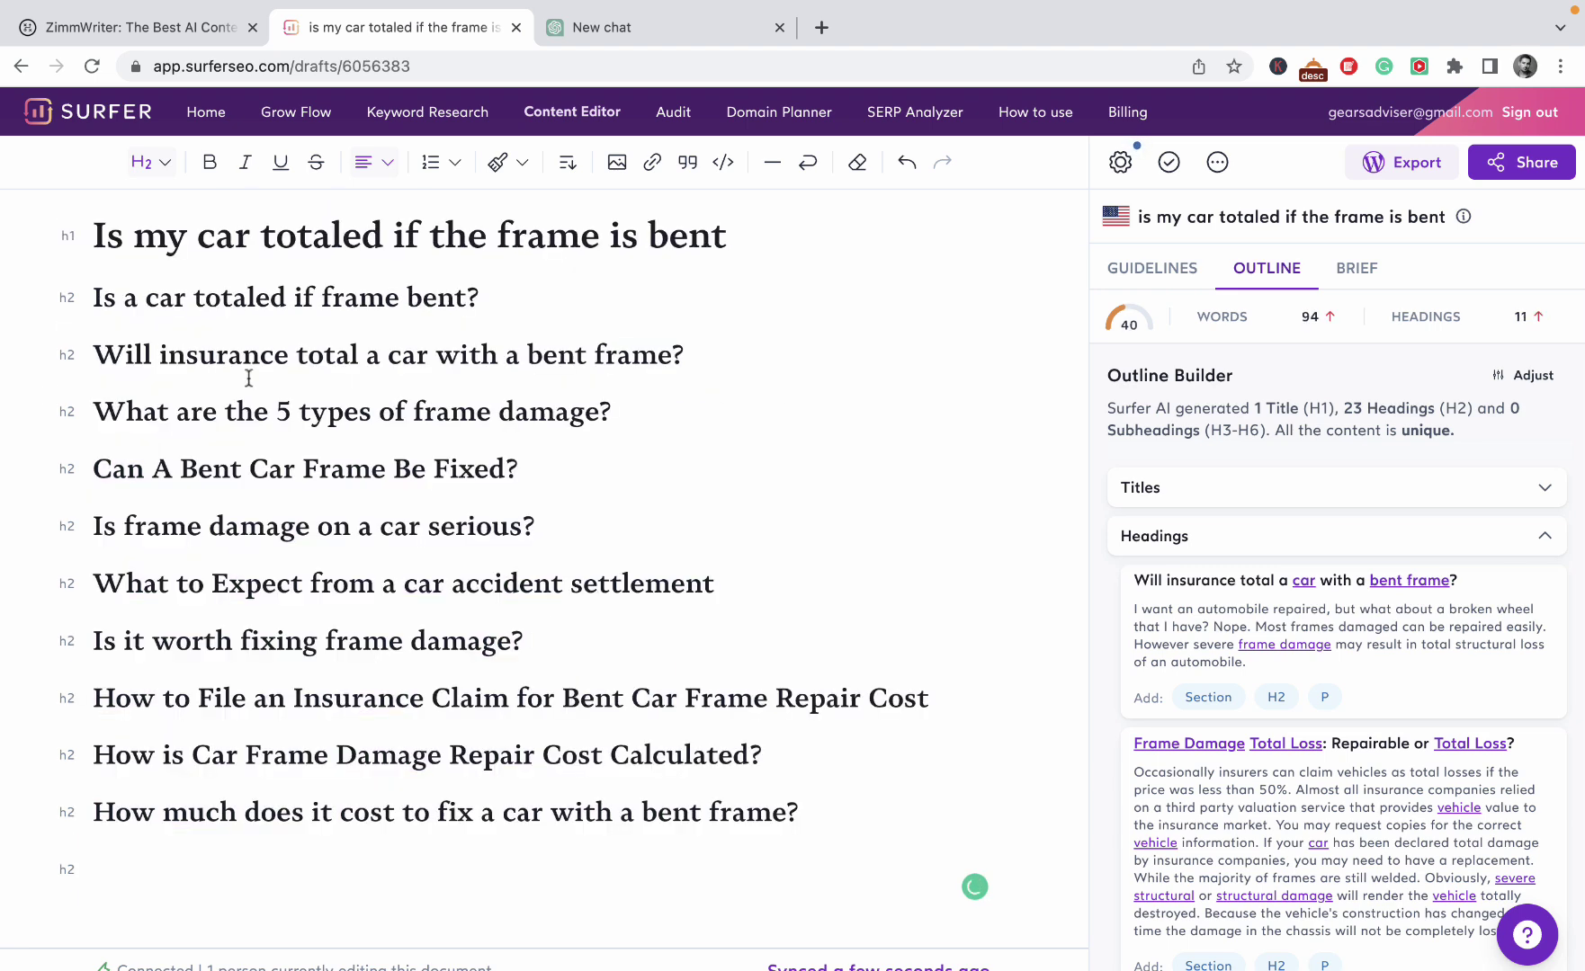
{"action": "key", "text": "BackSpace"}
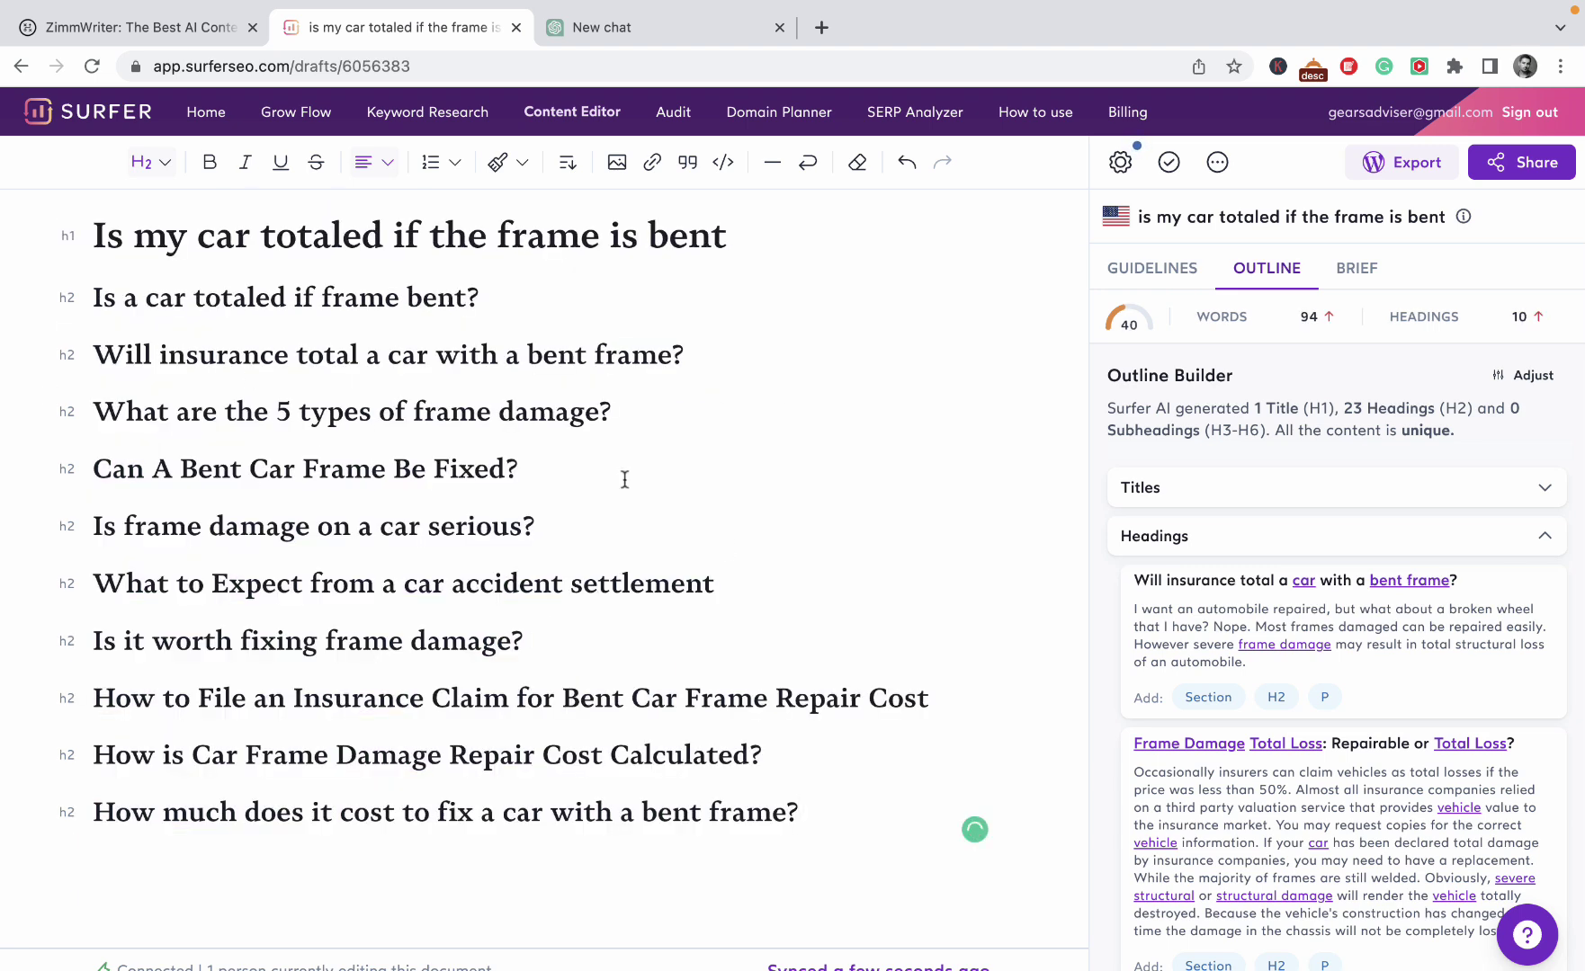
{"action": "left_click_drag", "start_coordinate": [815, 812], "coordinate": [82, 295]}
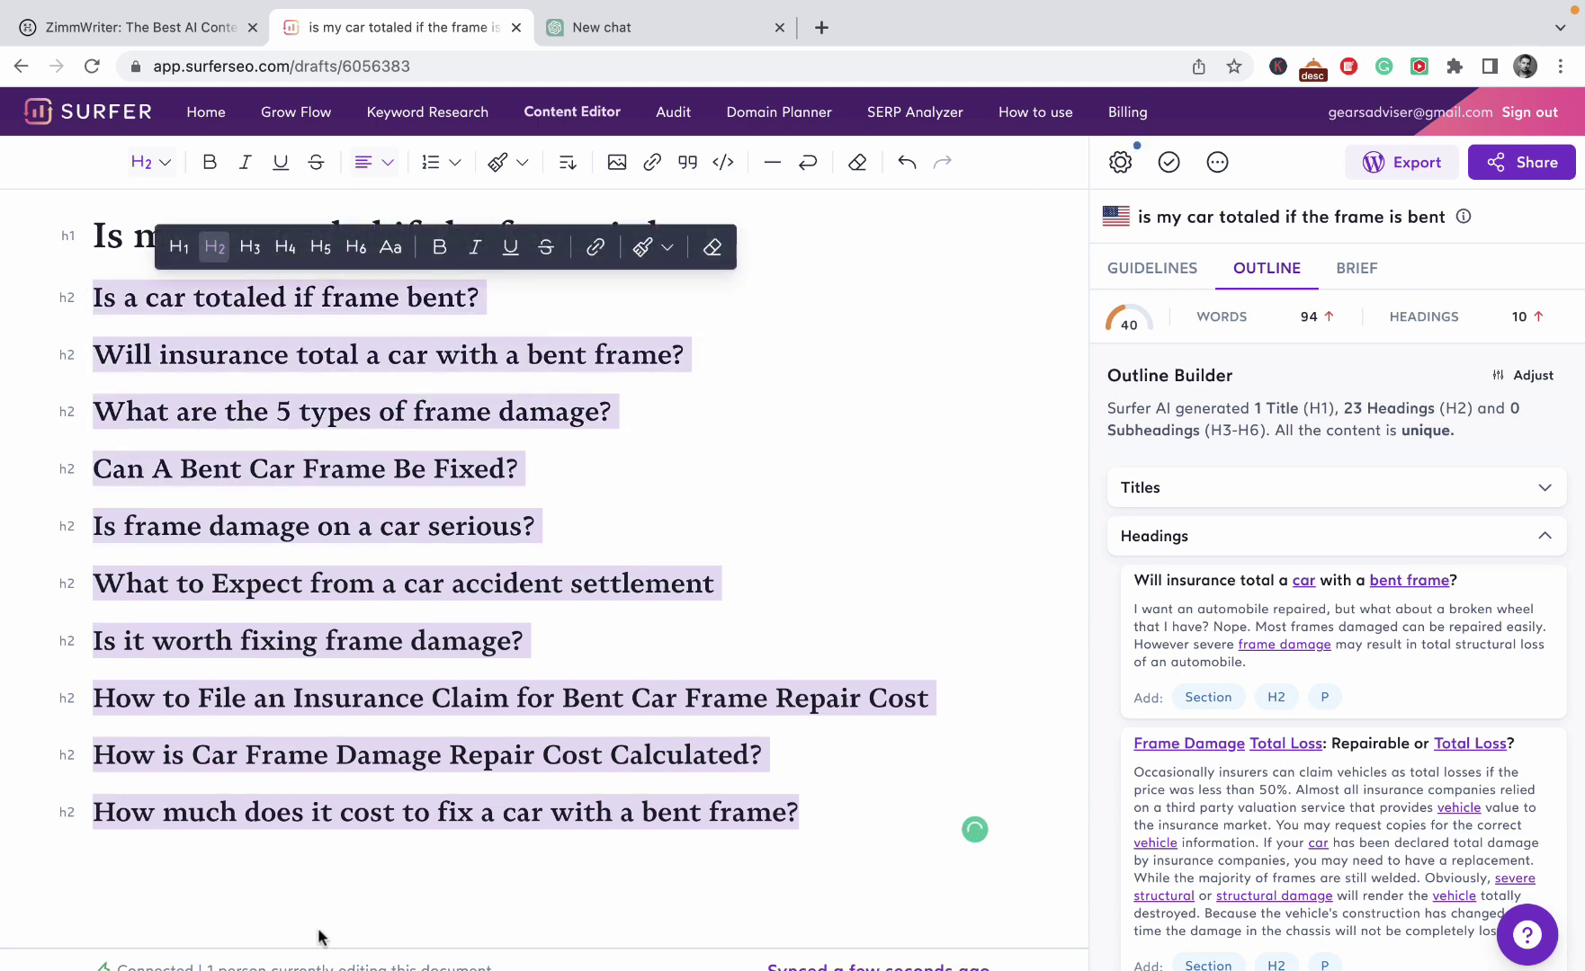
On the Windows remote desktop, open the Commands document in WordPad.
{"action": "mouse_move", "coordinate": [373, 964]}
{"action": "key", "text": "ctrl+Right"}
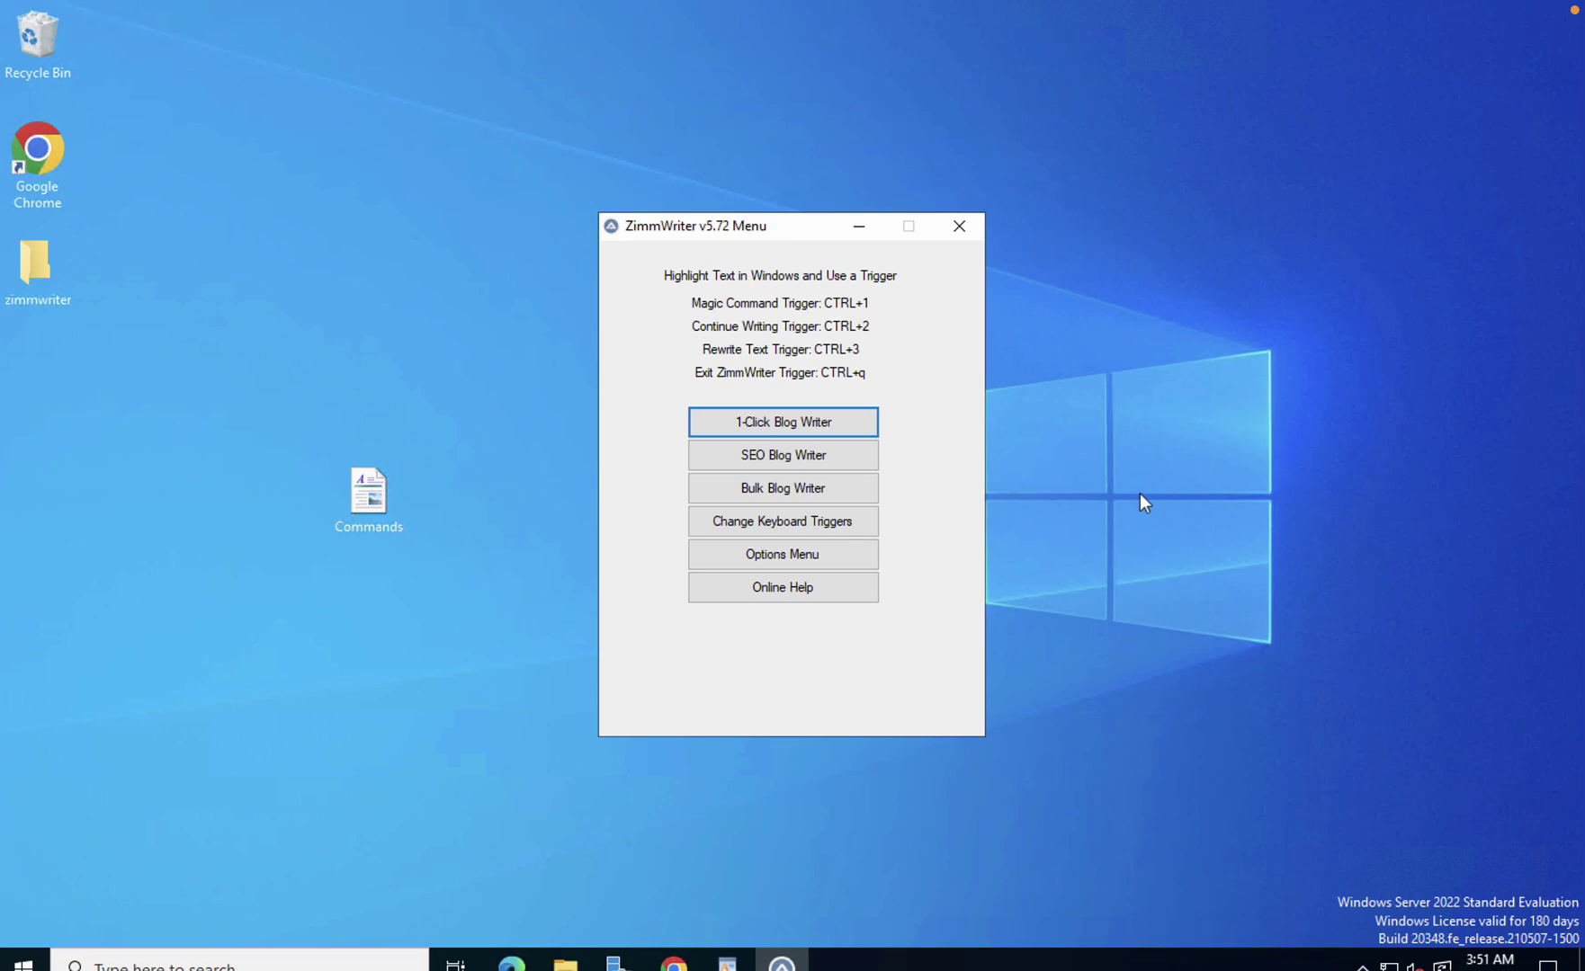
{"action": "left_click", "coordinate": [1115, 312]}
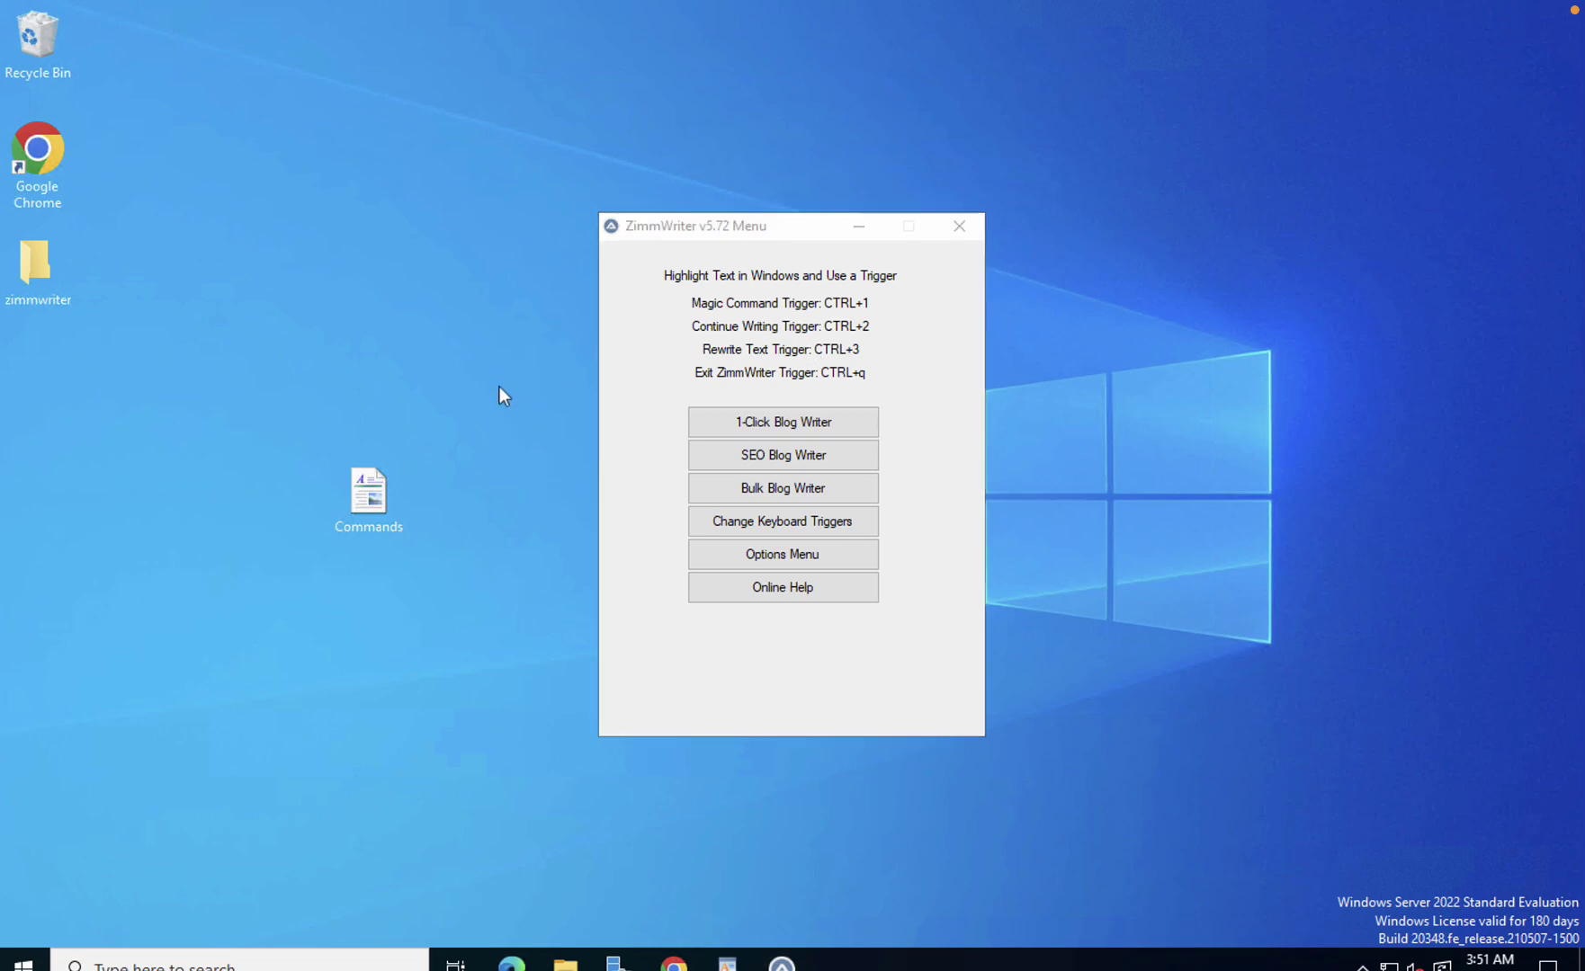
{"action": "double_click", "coordinate": [365, 505]}
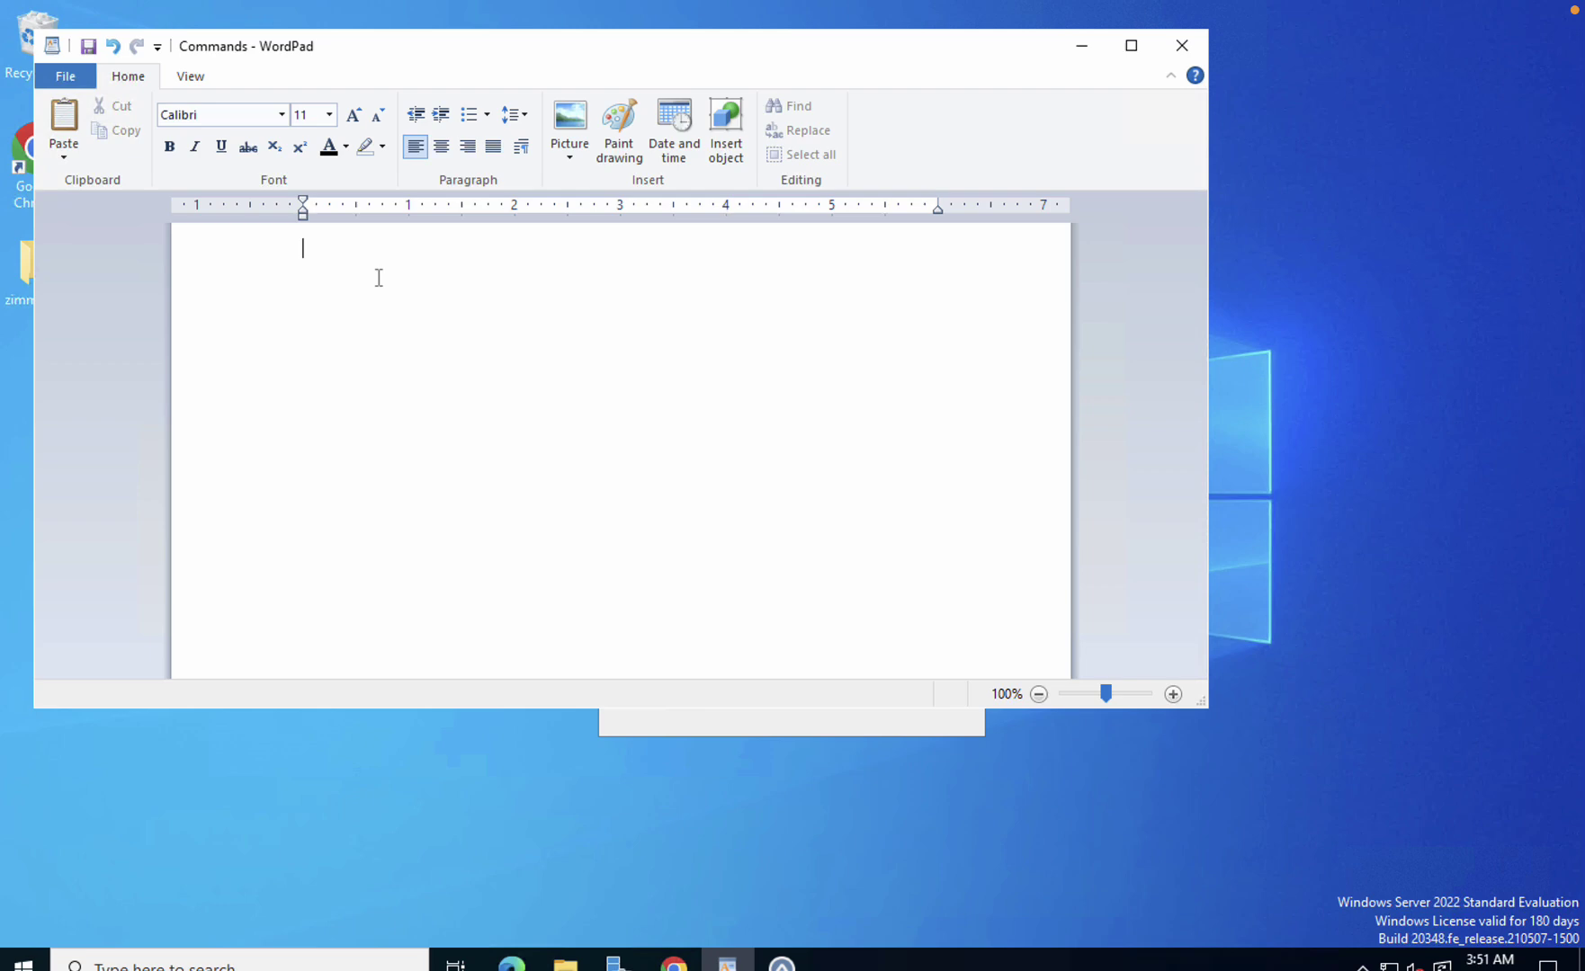
Add the line 'how to explain god to a child' and have ZimmWriter answer it.
{"action": "key", "text": "Return"}
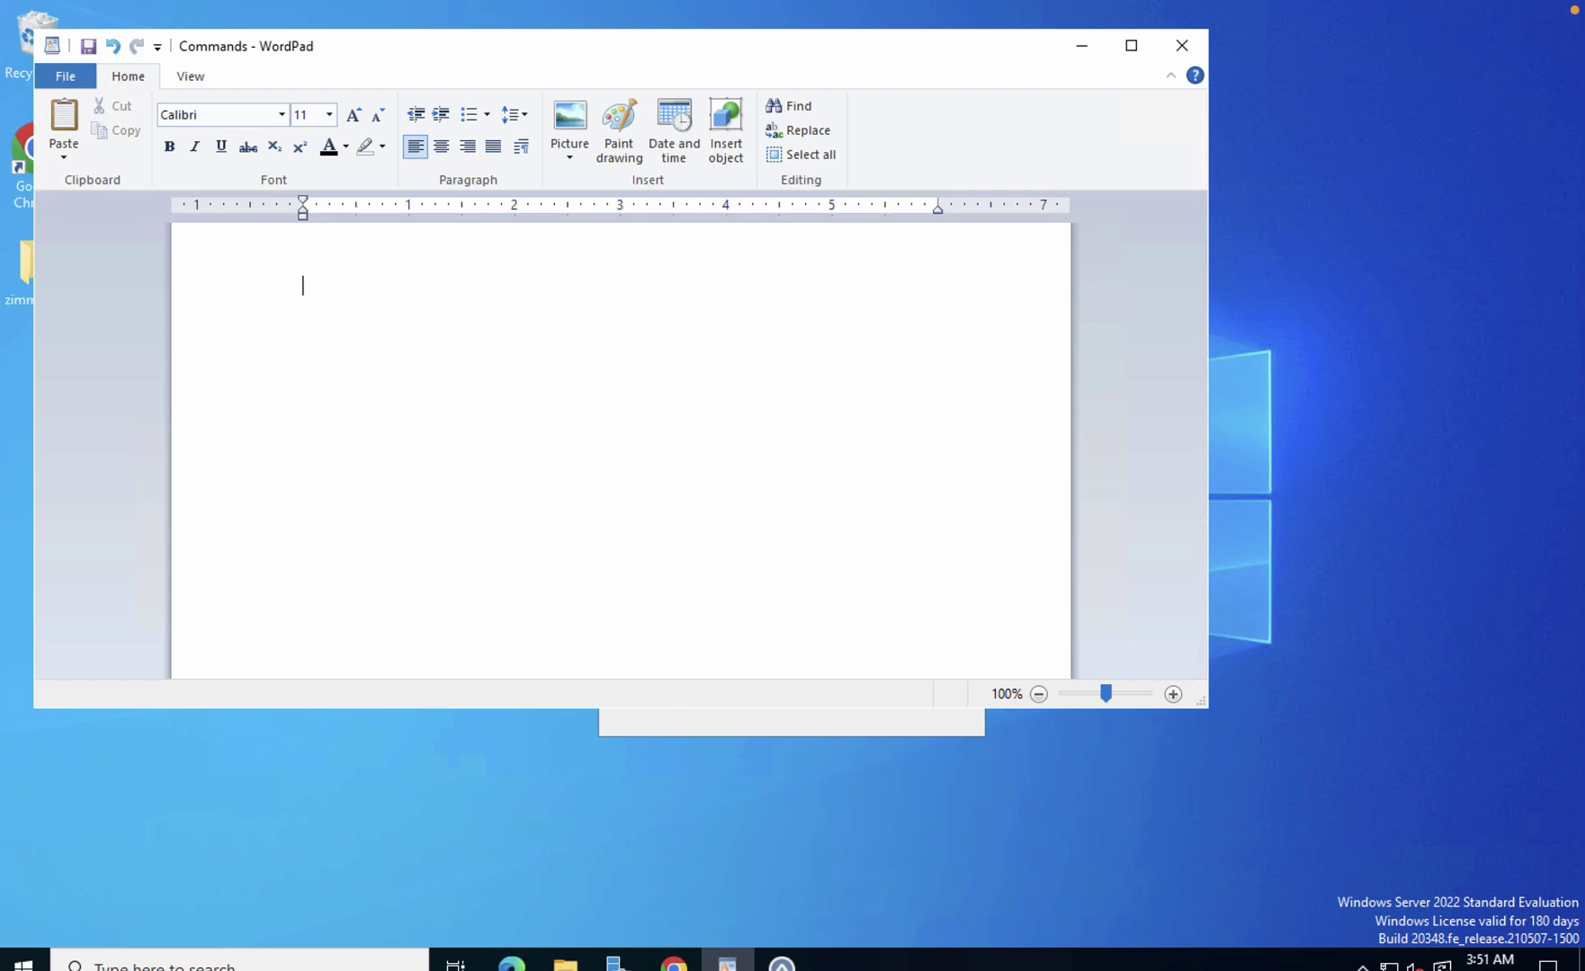
{"action": "type", "text": "how to explain god "}
{"action": "type", "text": "a"}
{"action": "key", "text": "BackSpace"}
{"action": "key", "text": "BackSpace"}
{"action": "type", "text": "to a child"}
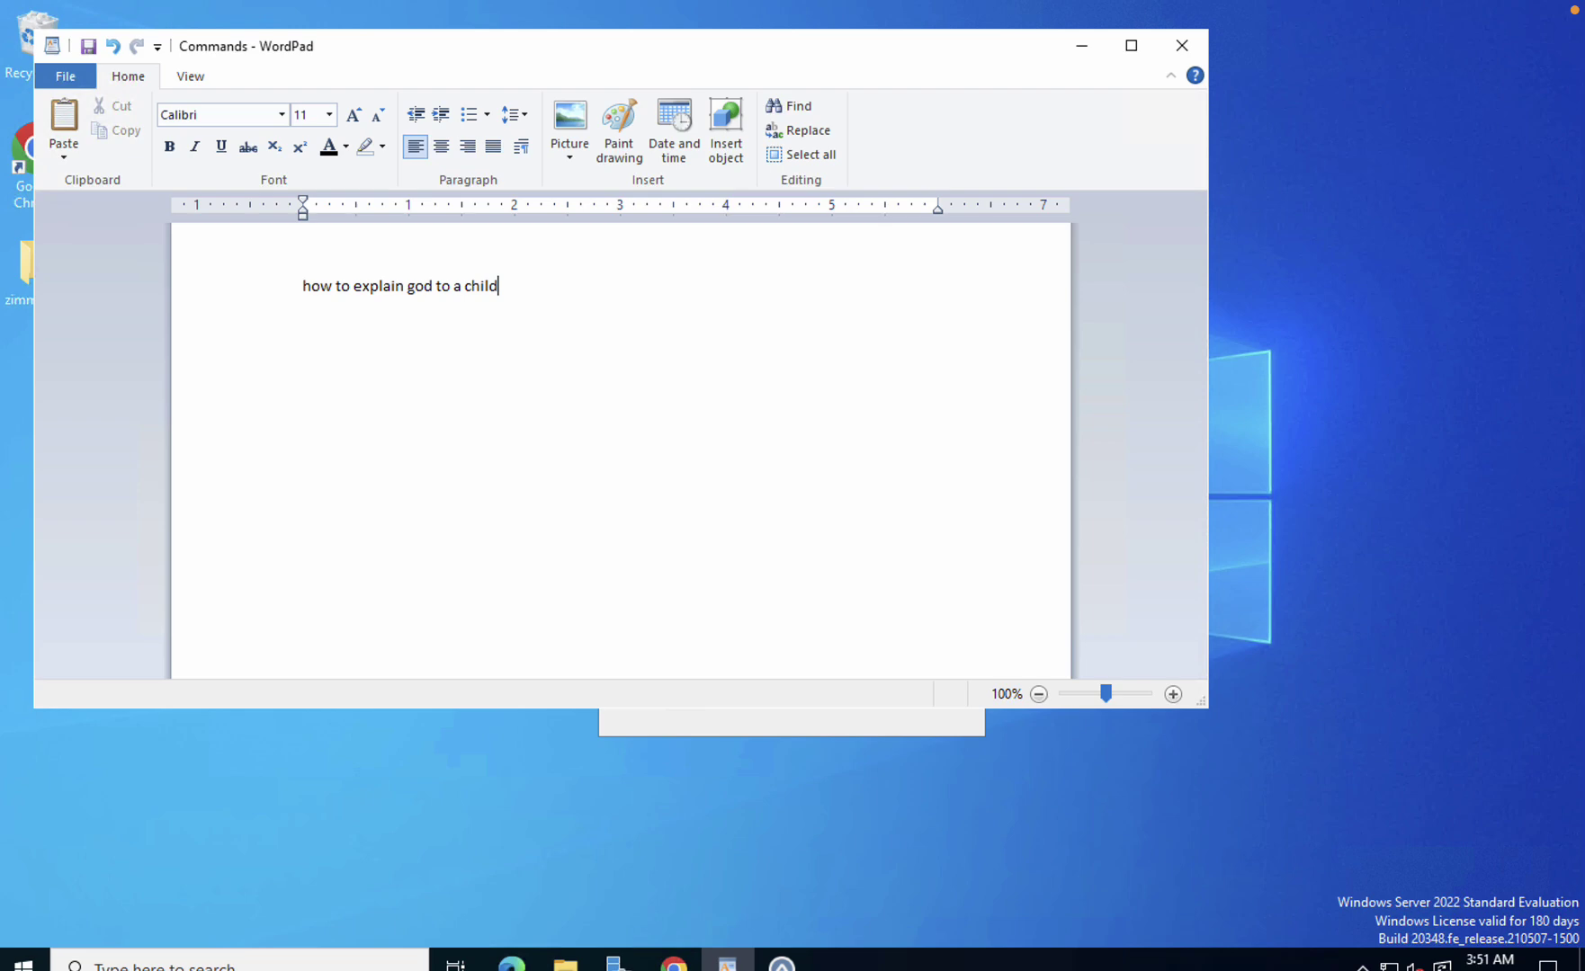
{"action": "key", "text": "ctrl+Return"}
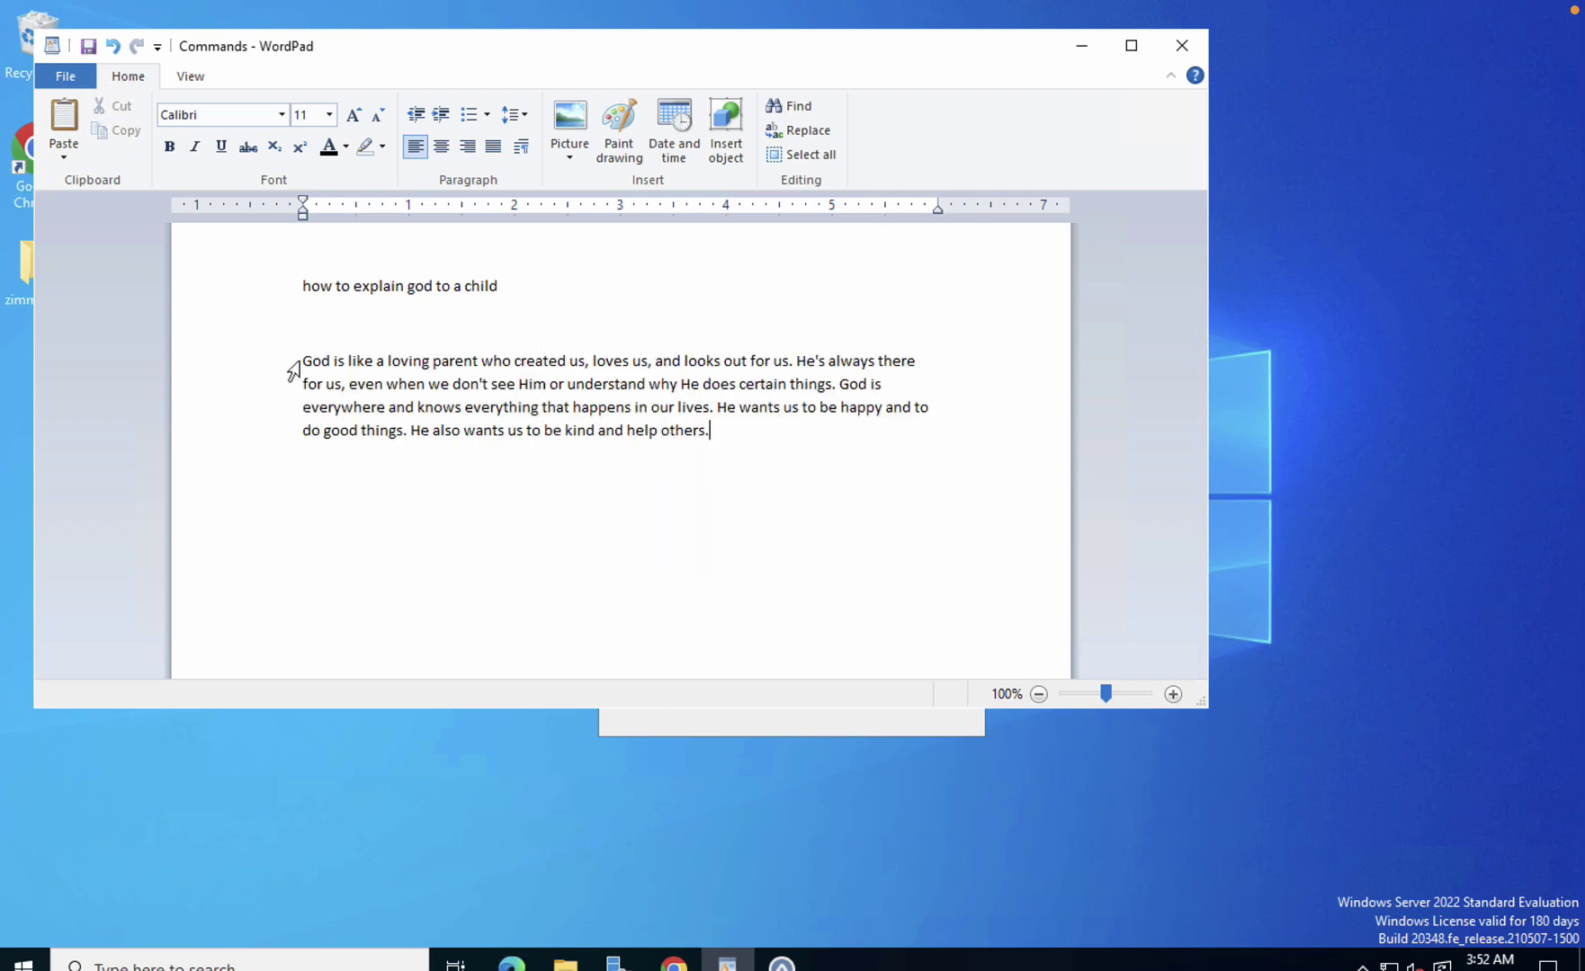
Have ZimmWriter continue the generated answer and run a command on the selected text.
{"action": "left_click_drag", "start_coordinate": [297, 365], "coordinate": [658, 446]}
{"action": "left_click", "coordinate": [754, 441]}
{"action": "key", "text": "ctrl+Return"}
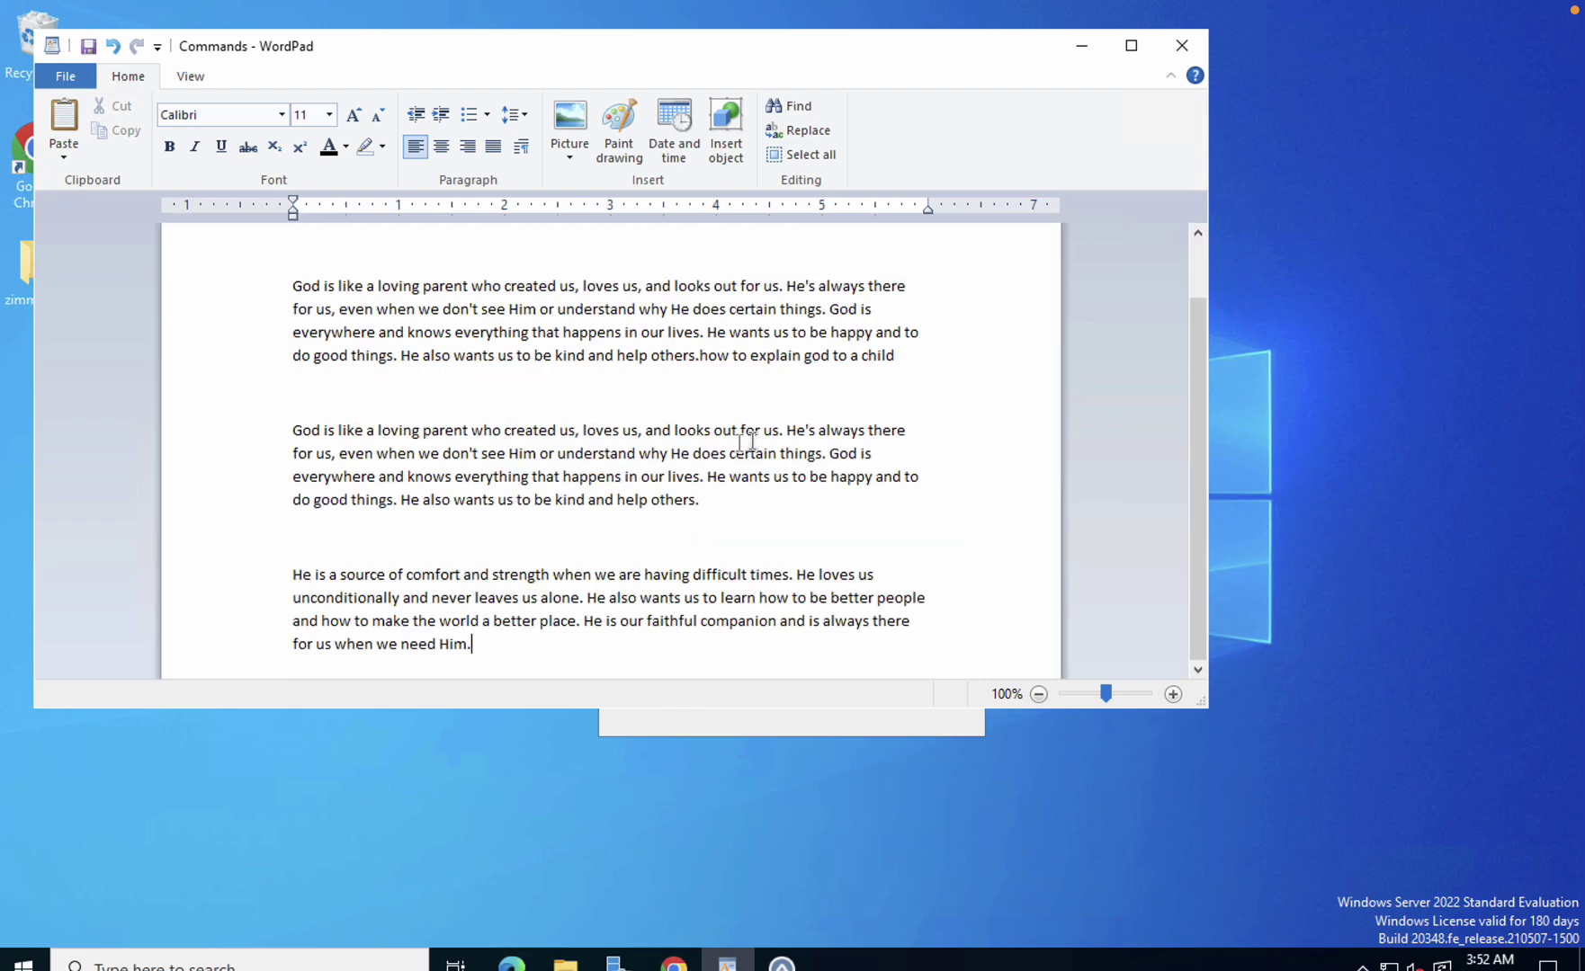
{"action": "scroll", "coordinate": [715, 449], "scroll_direction": "up", "scroll_amount": 2}
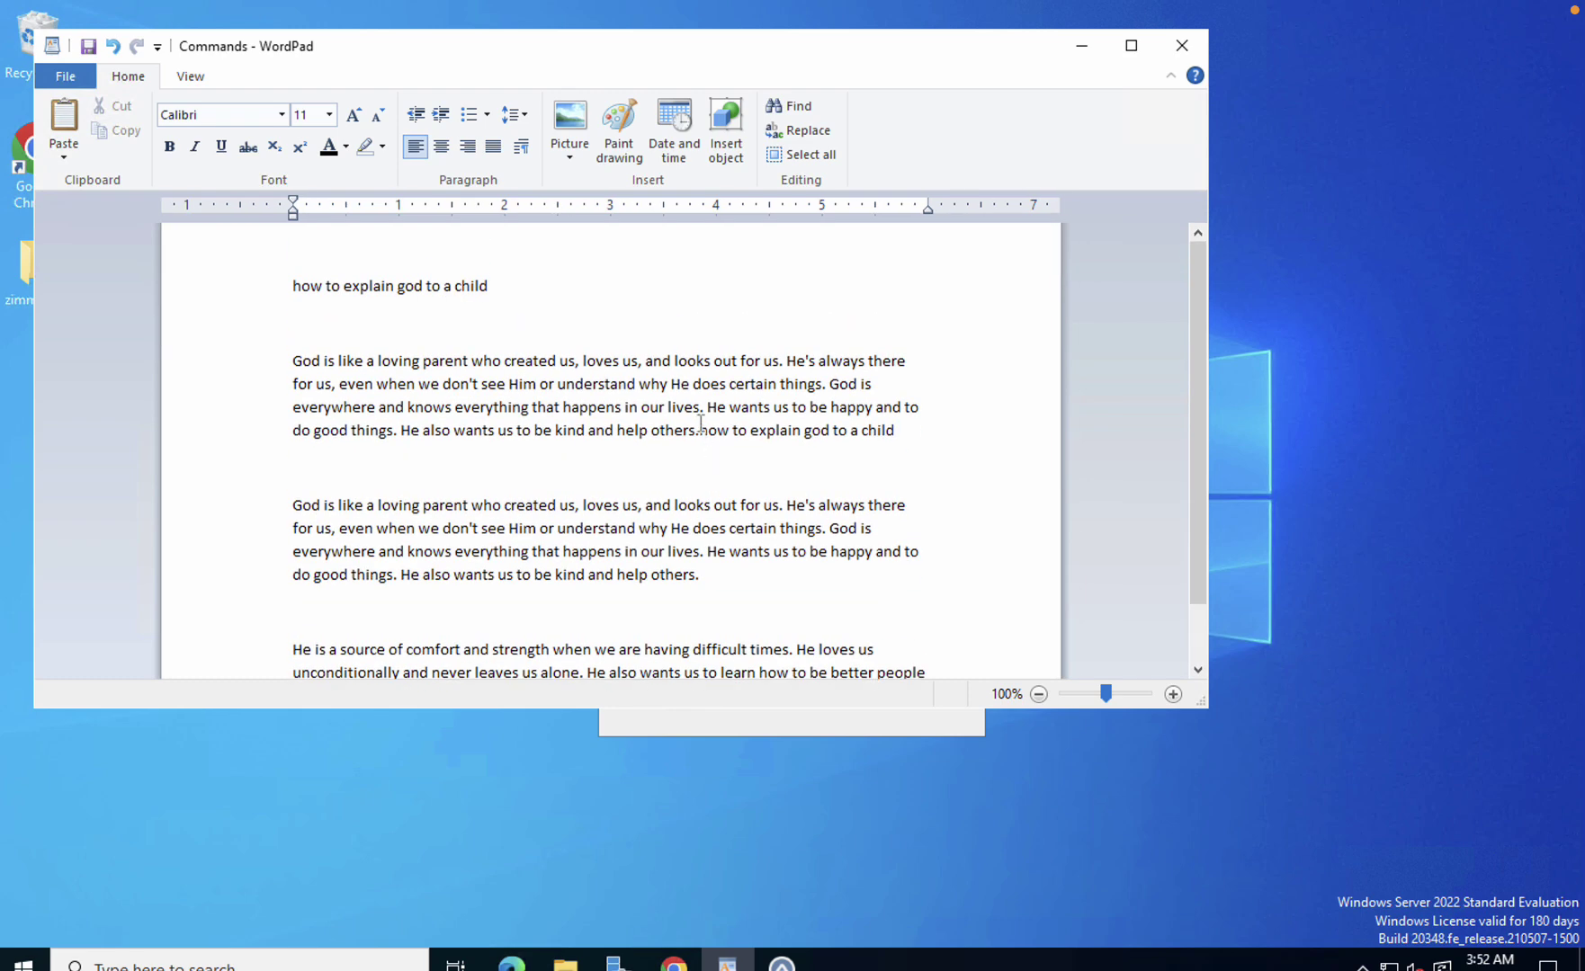
{"action": "scroll", "coordinate": [693, 495], "scroll_direction": "down", "scroll_amount": 1}
{"action": "left_click_drag", "start_coordinate": [510, 644], "coordinate": [274, 306]}
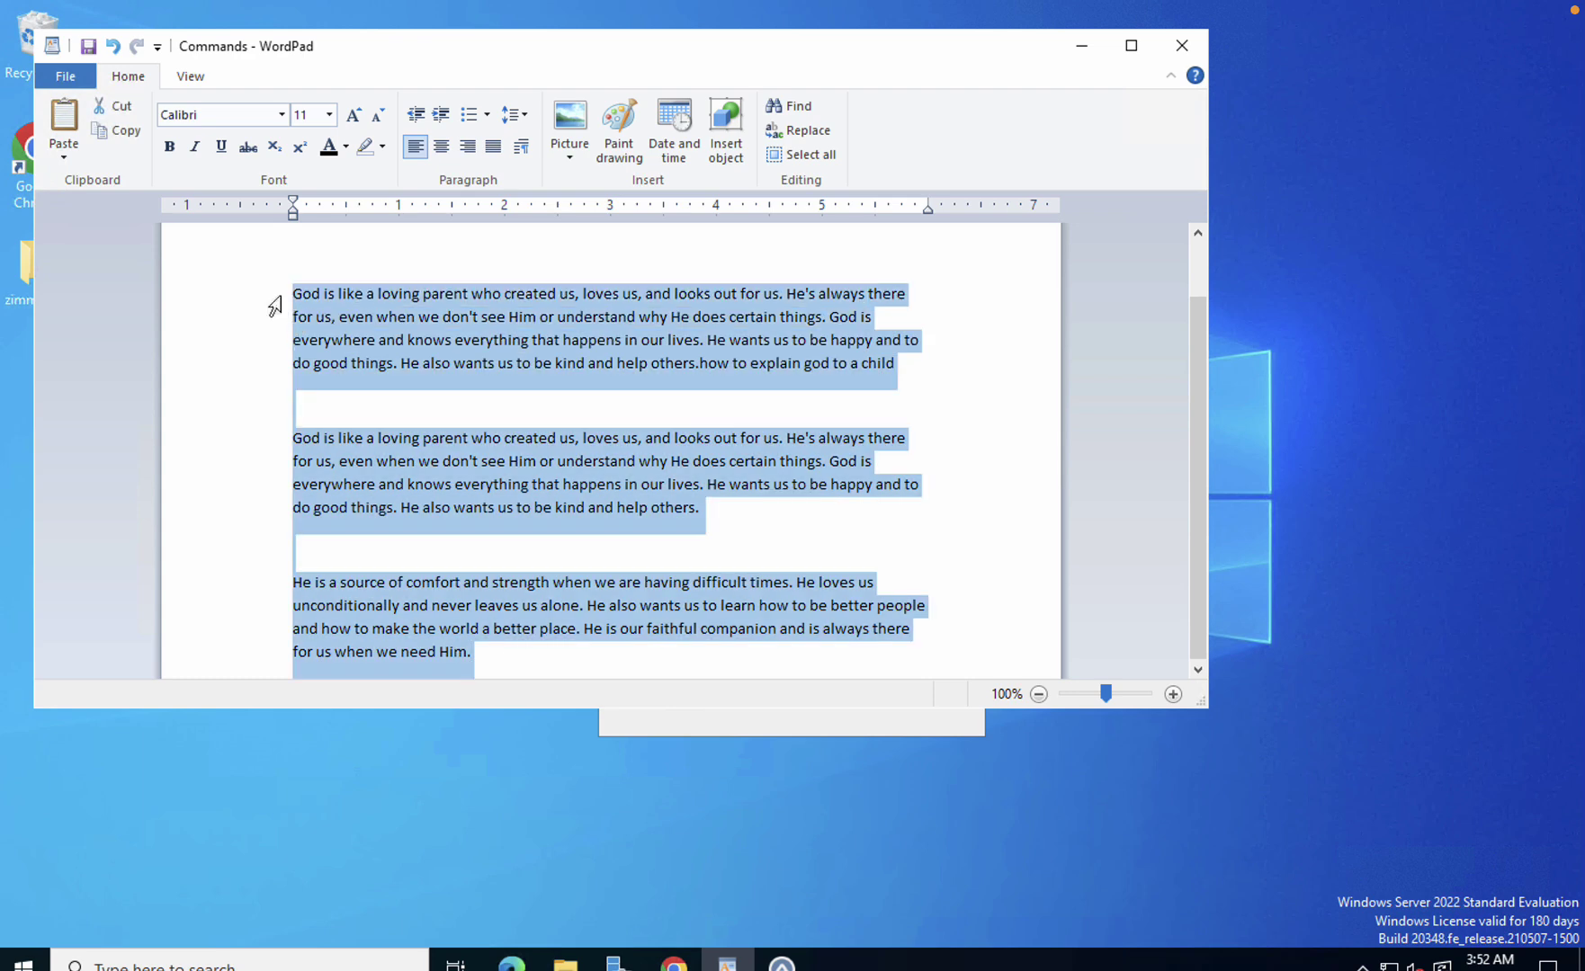
{"action": "key", "text": "ctrl+alt+z"}
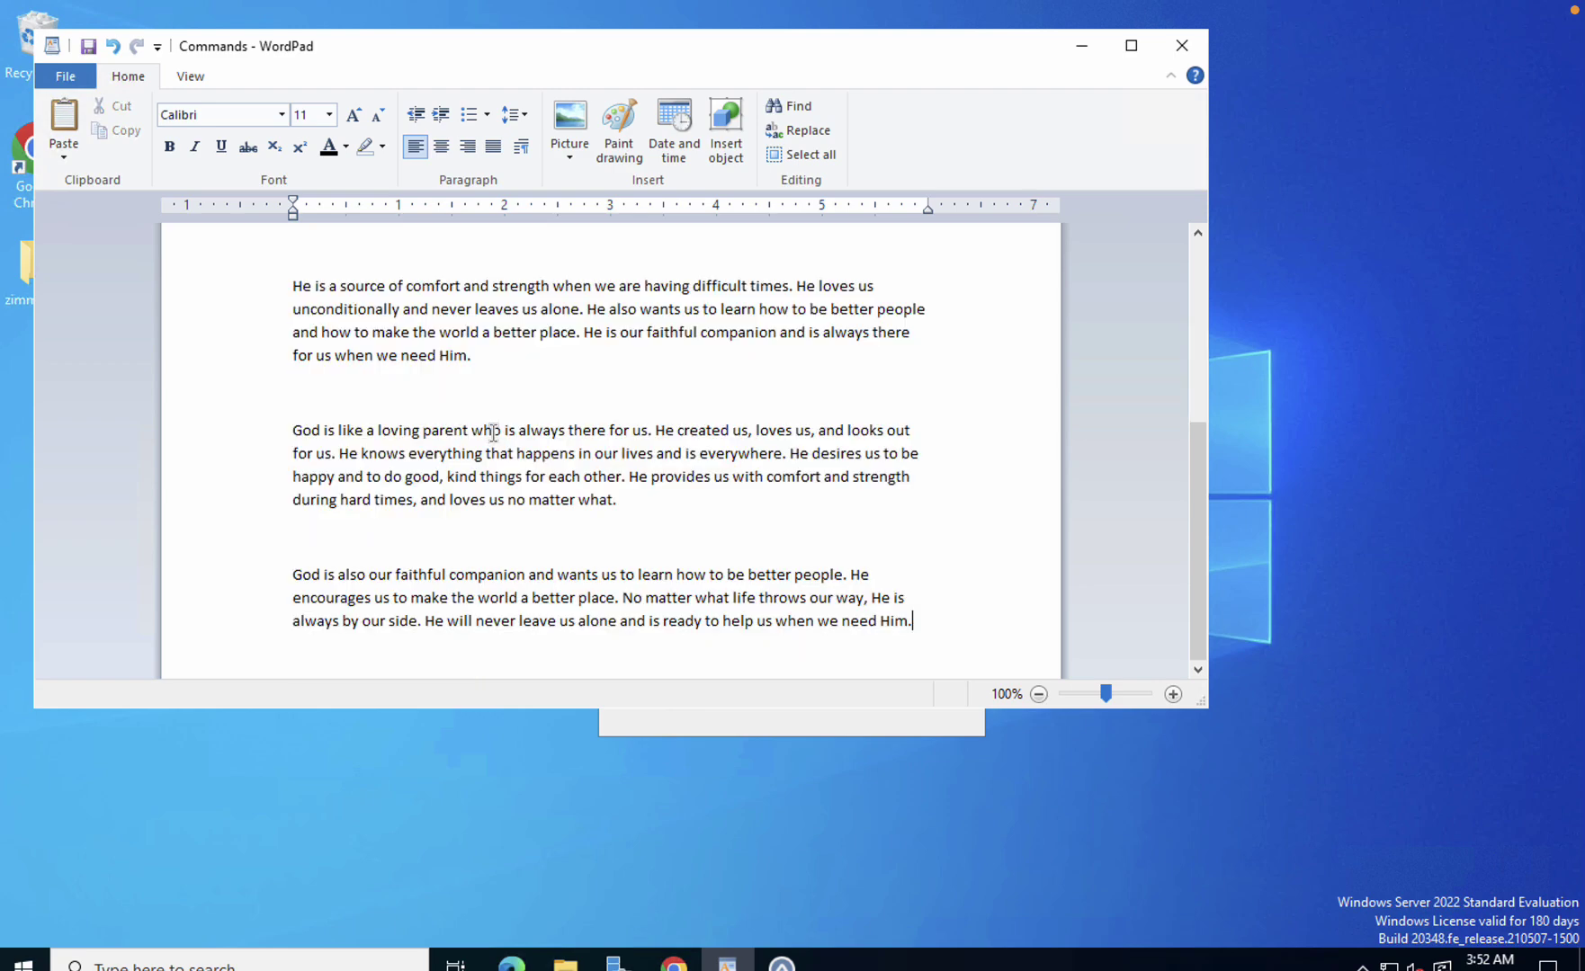
Undo the last two edits and minimize the WordPad Commands window.
{"action": "key", "text": "ctrl+z"}
{"action": "key", "text": "ctrl+z"}
{"action": "key", "text": "ctrl+z"}
{"action": "key", "text": "ctrl+z"}
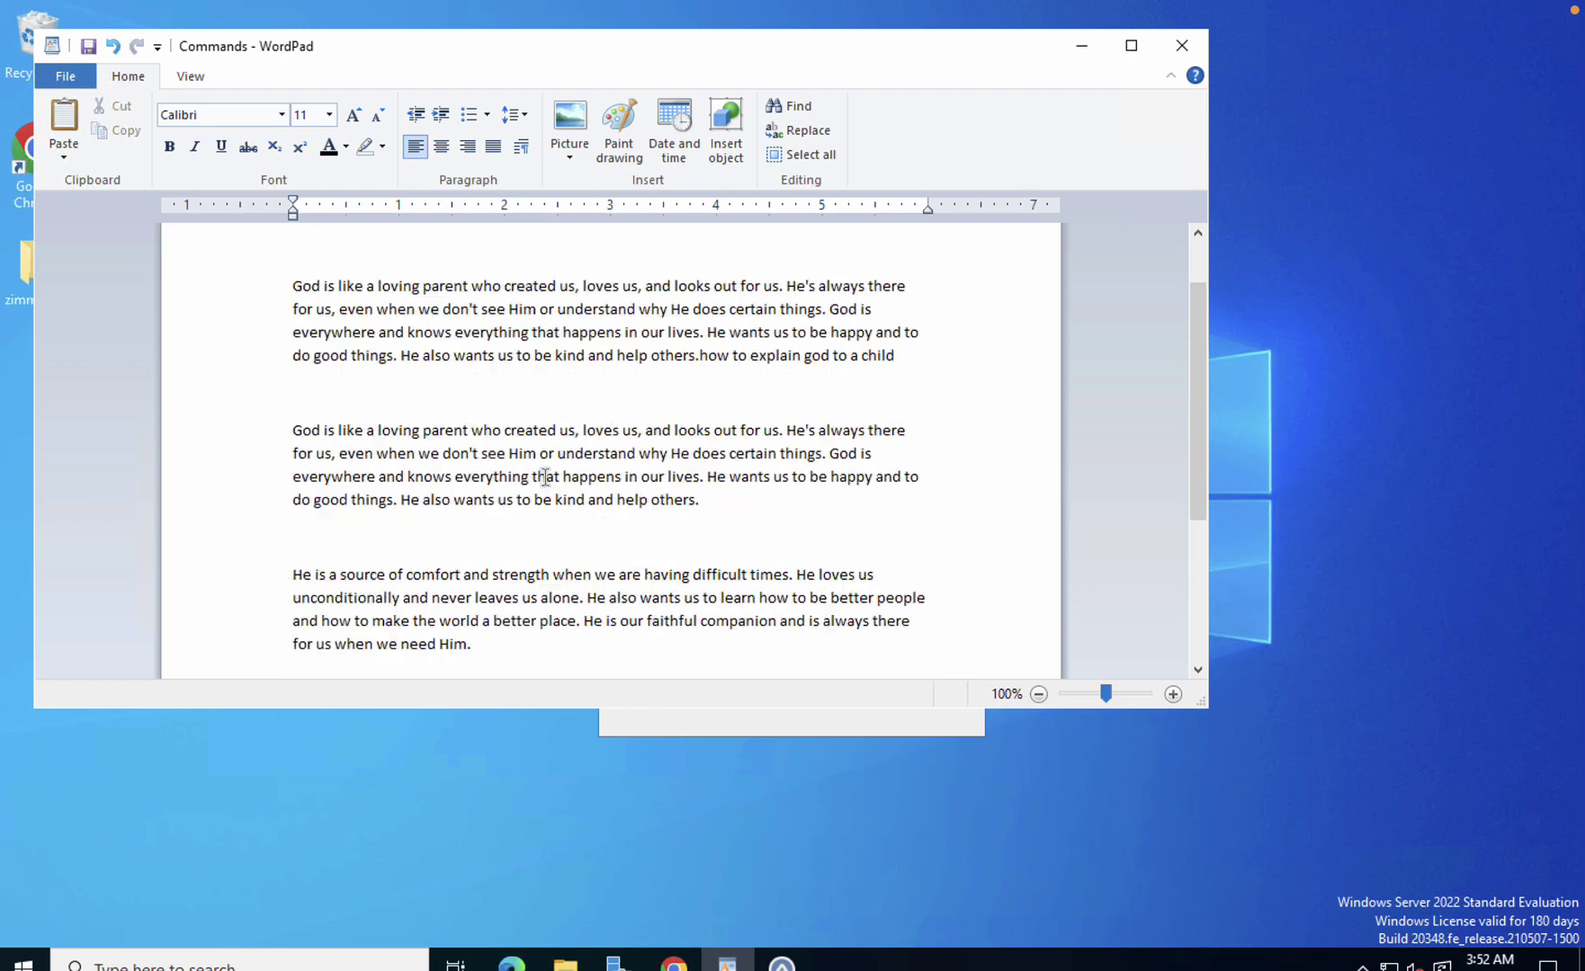
{"action": "key", "text": "ctrl+z"}
{"action": "key", "text": "ctrl+z"}
{"action": "key", "text": "ctrl+z"}
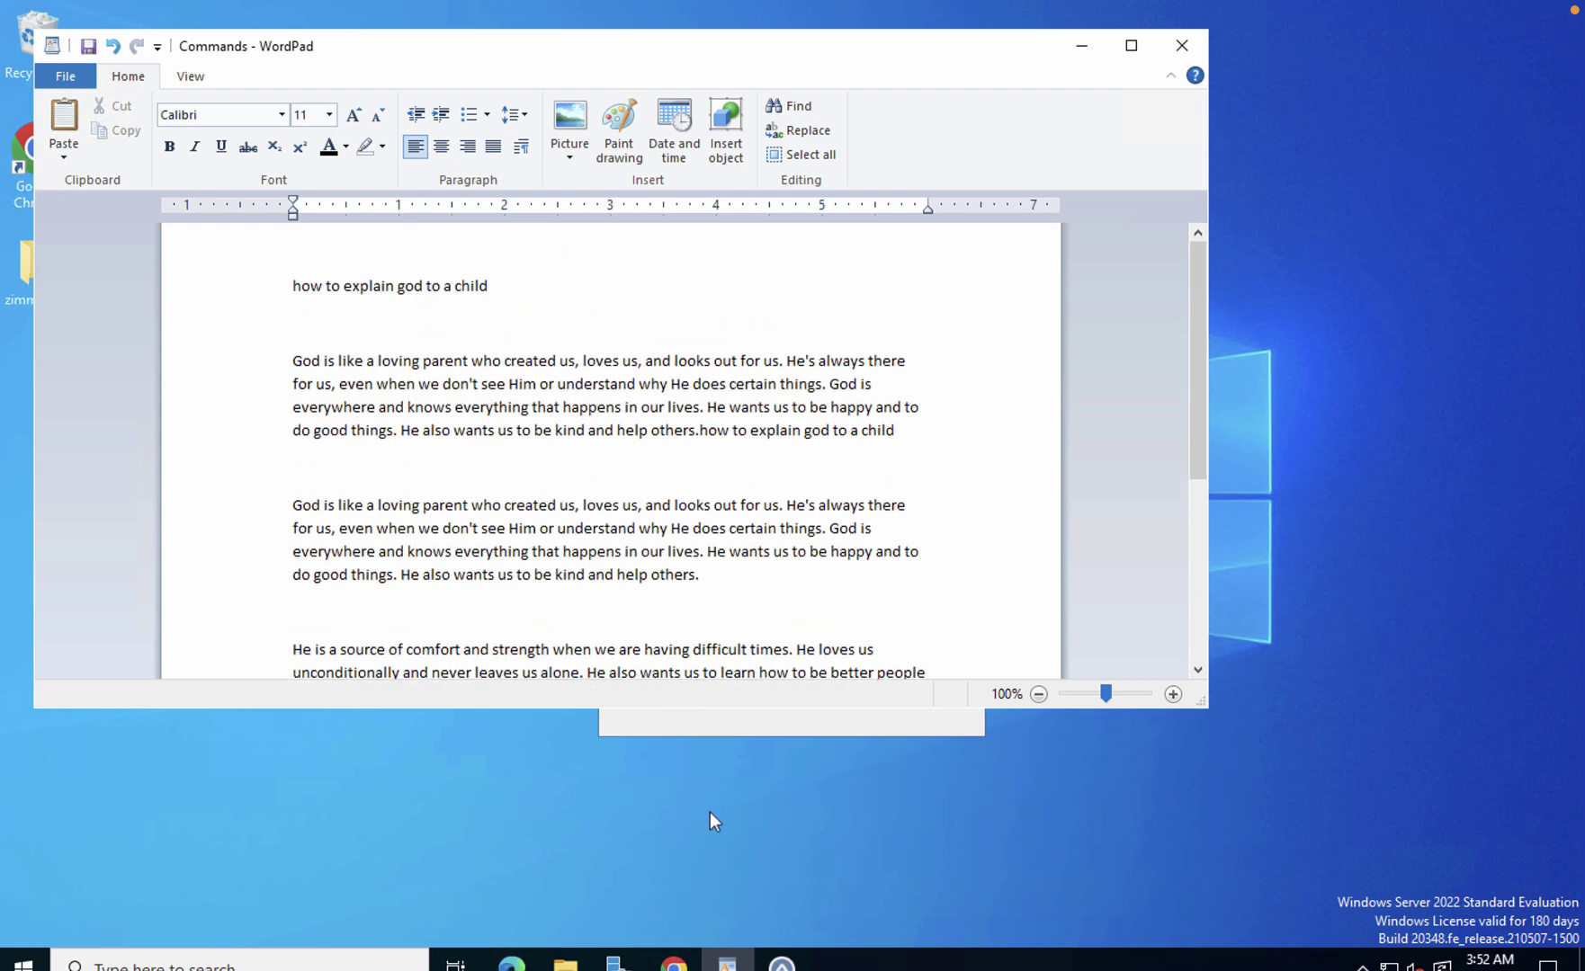
{"action": "left_click", "coordinate": [1081, 45]}
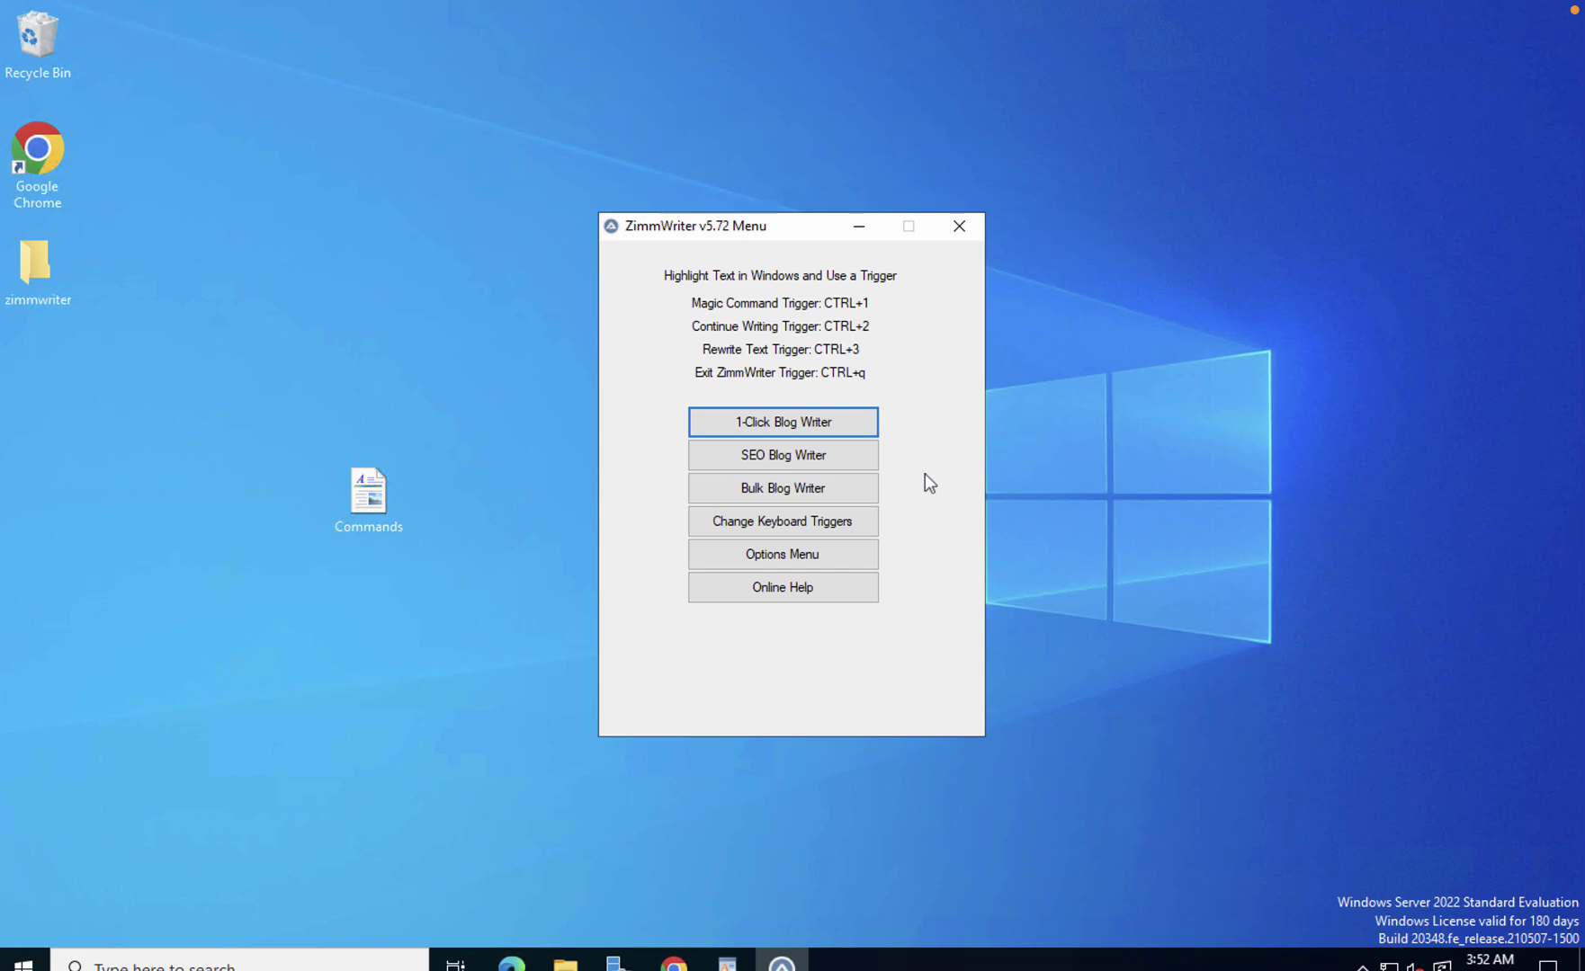
Close the 1-click wizard and open ZimmWriter's SEO Blog Writer.
{"action": "key", "text": "Return"}
{"action": "left_click", "coordinate": [990, 344]}
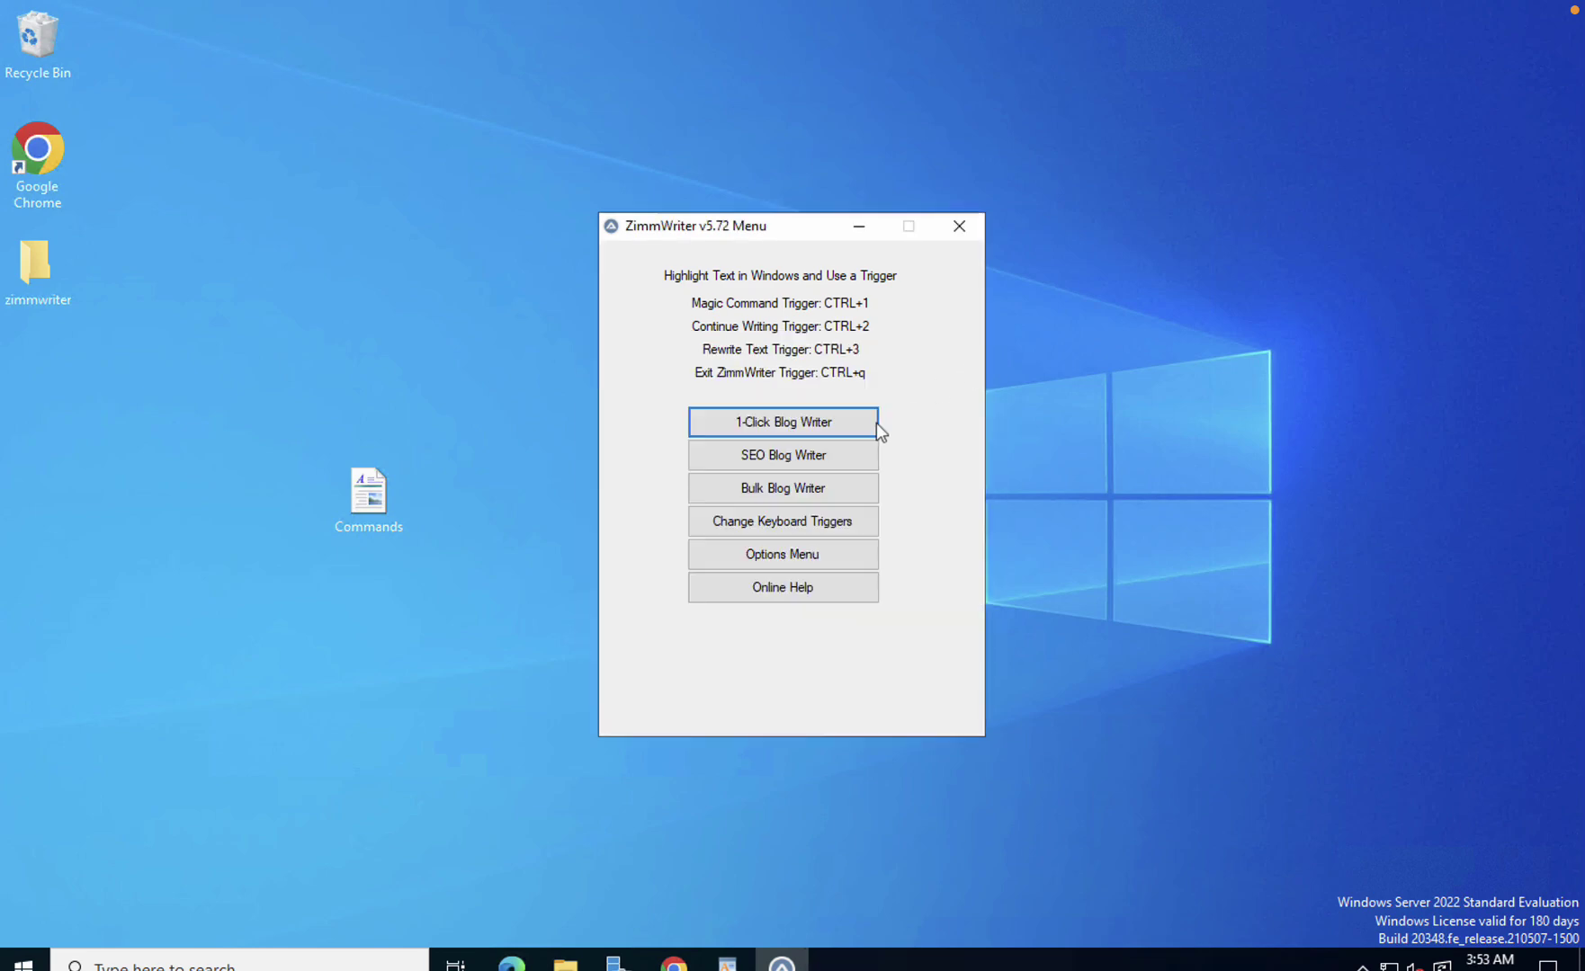
{"action": "left_click", "coordinate": [799, 460]}
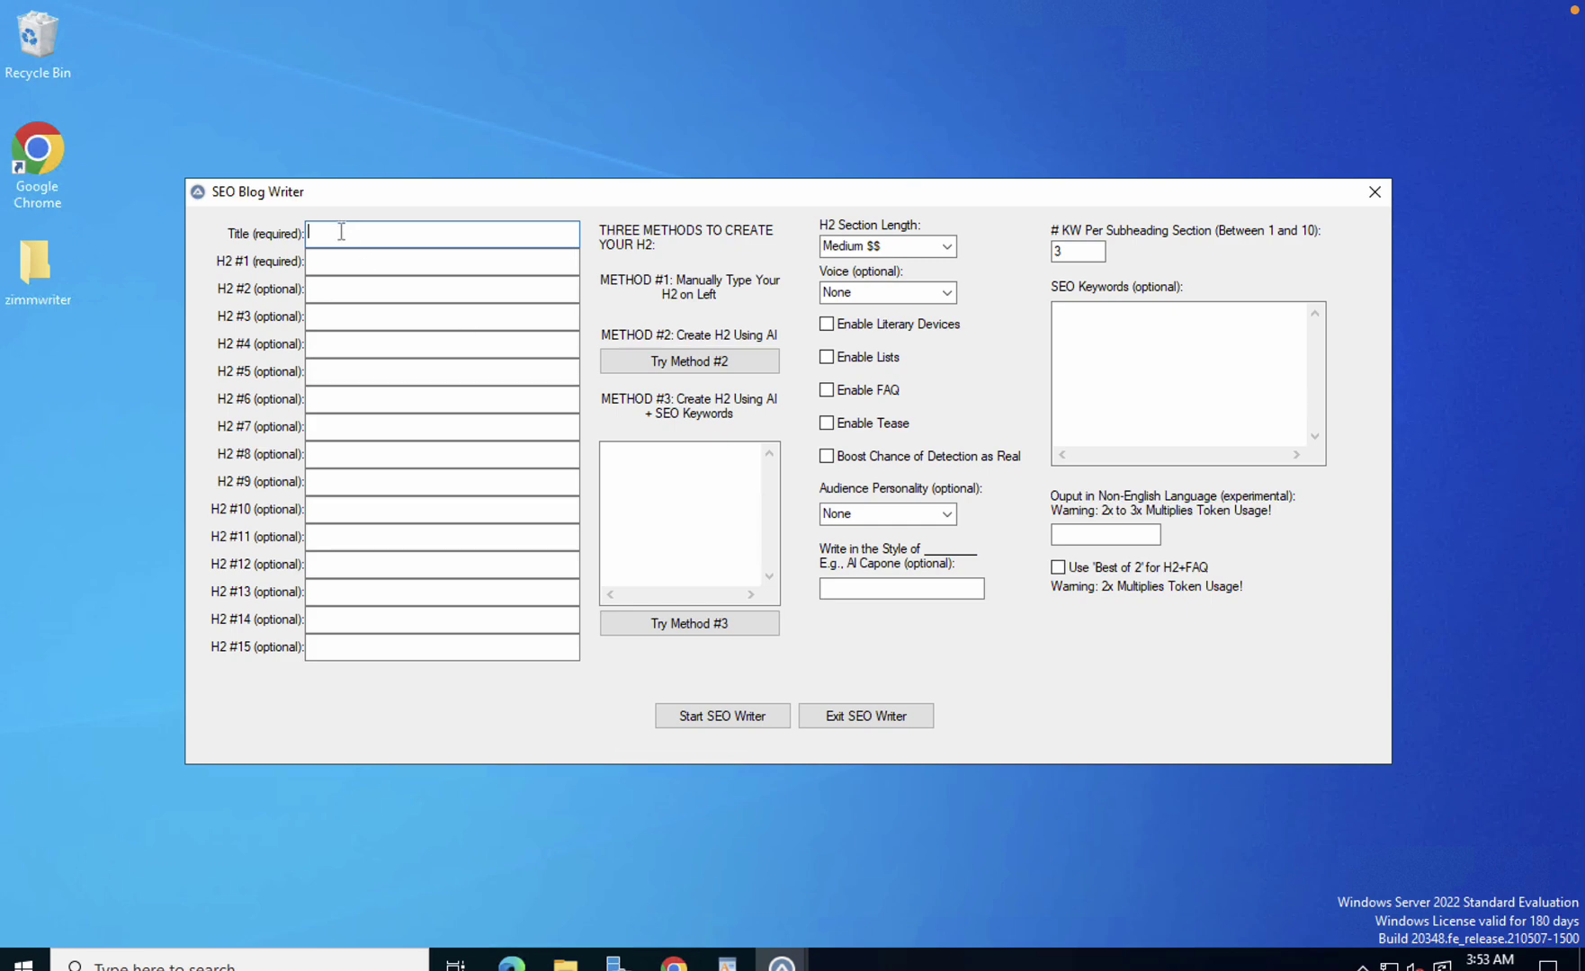
Copy the heading 'Is a car totaled if frame bent?' from Commands into the Title field.
{"action": "left_click", "coordinate": [727, 962]}
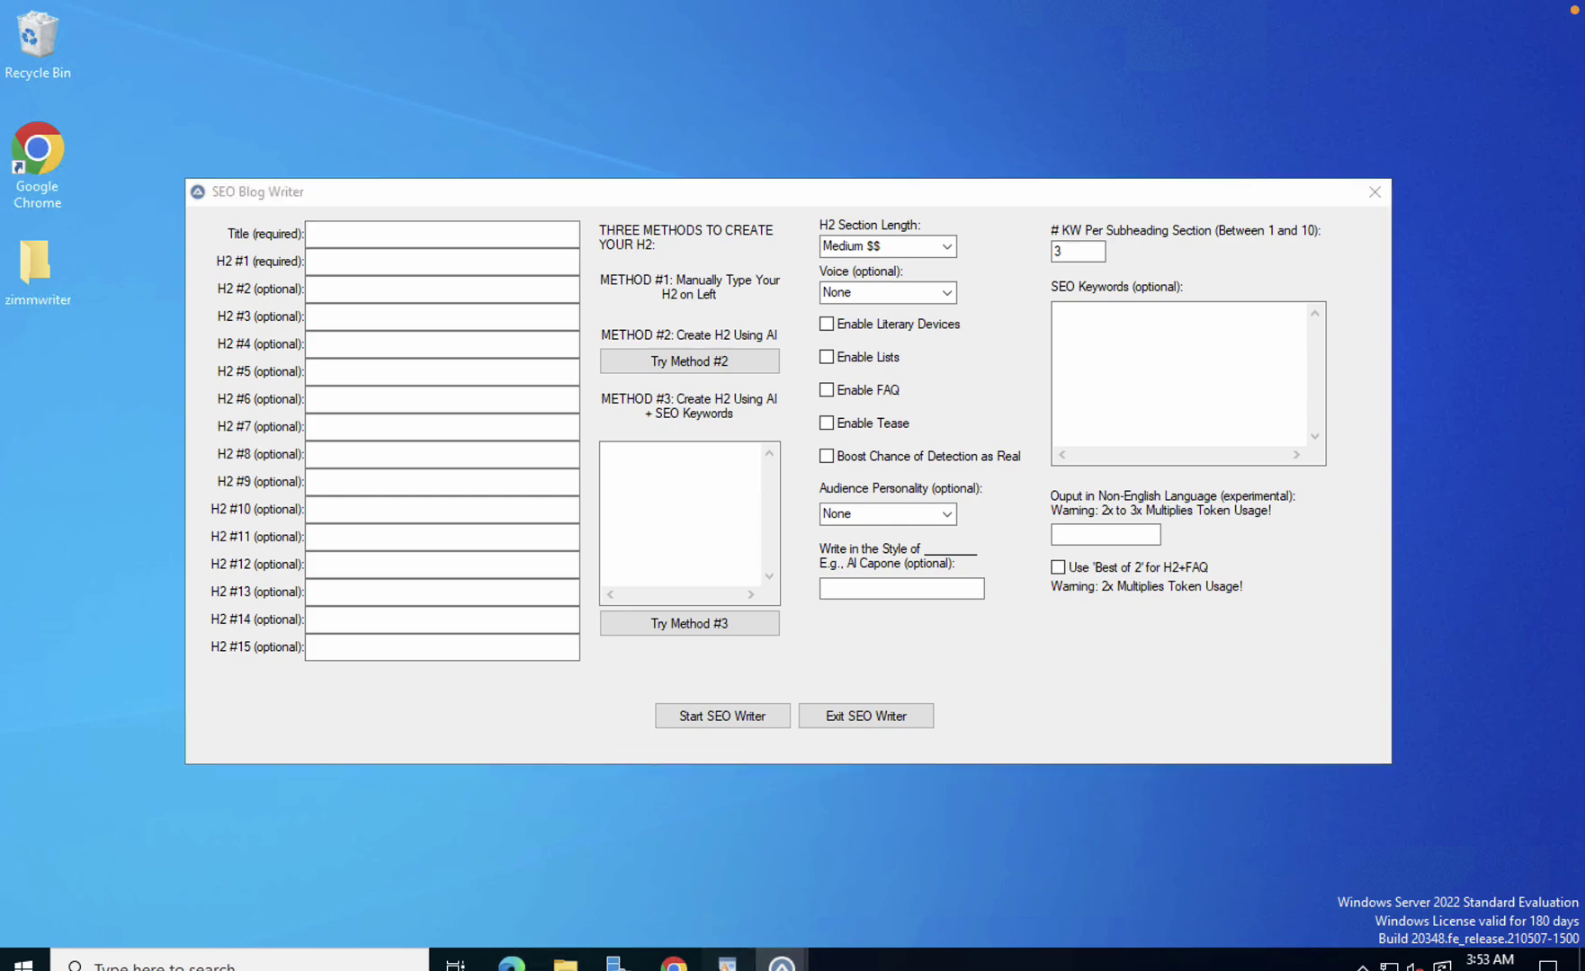
{"action": "key", "text": "ctrl+End"}
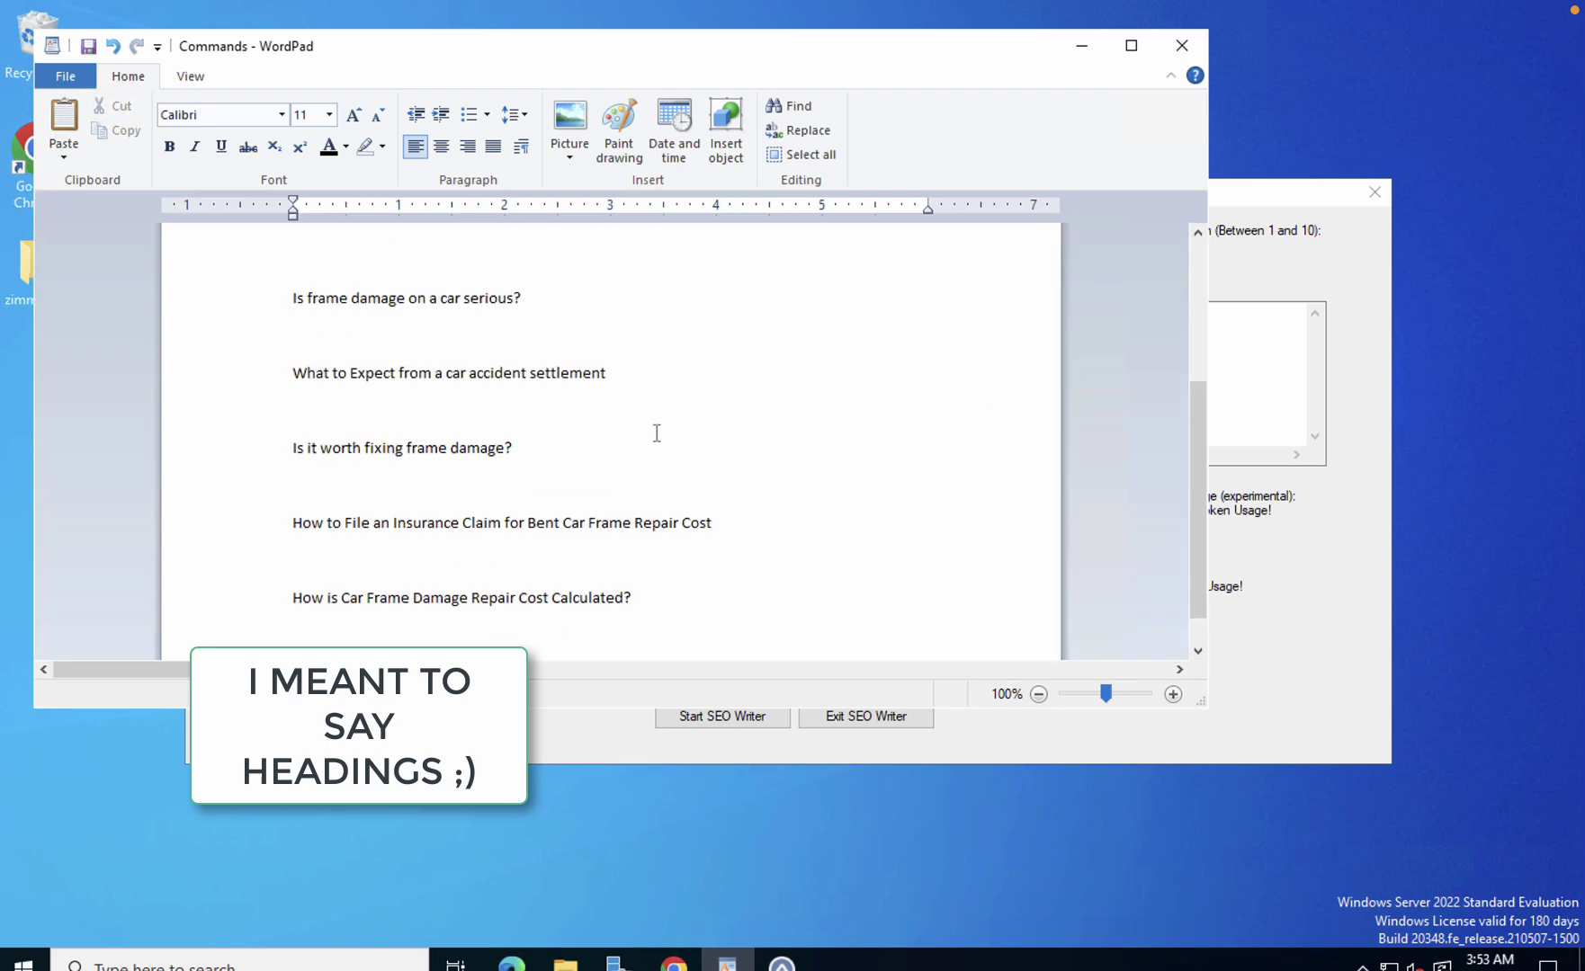
{"action": "scroll", "coordinate": [657, 432], "scroll_direction": "up", "scroll_amount": 4}
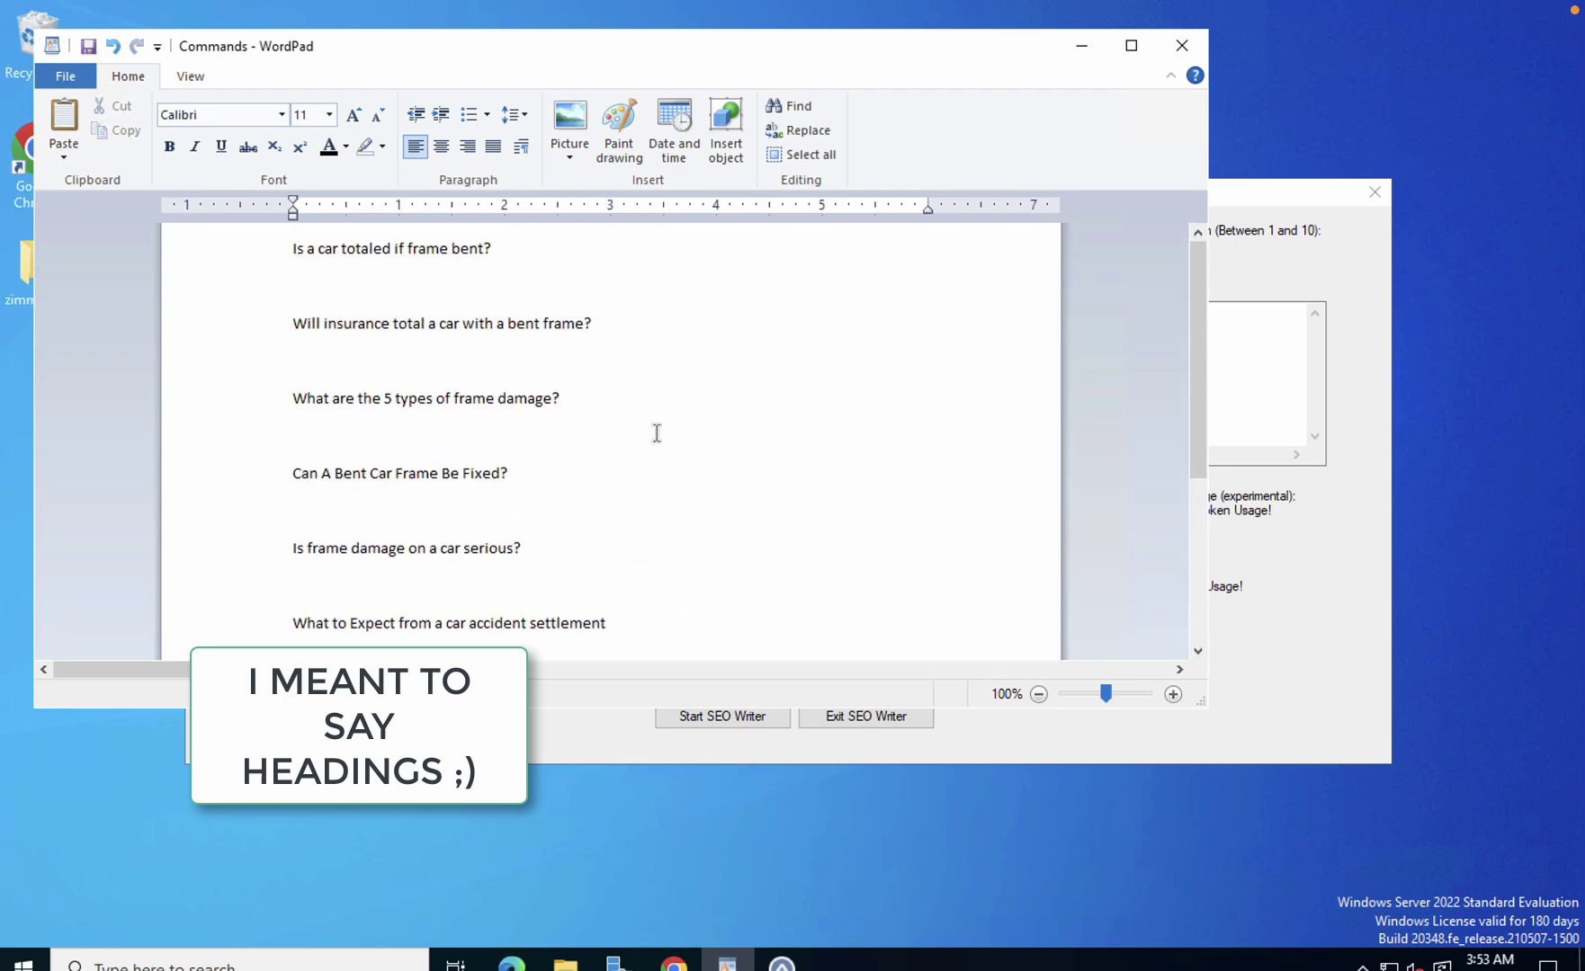
{"action": "left_click_drag", "start_coordinate": [511, 247], "coordinate": [283, 247]}
{"action": "key", "text": "ctrl+c"}
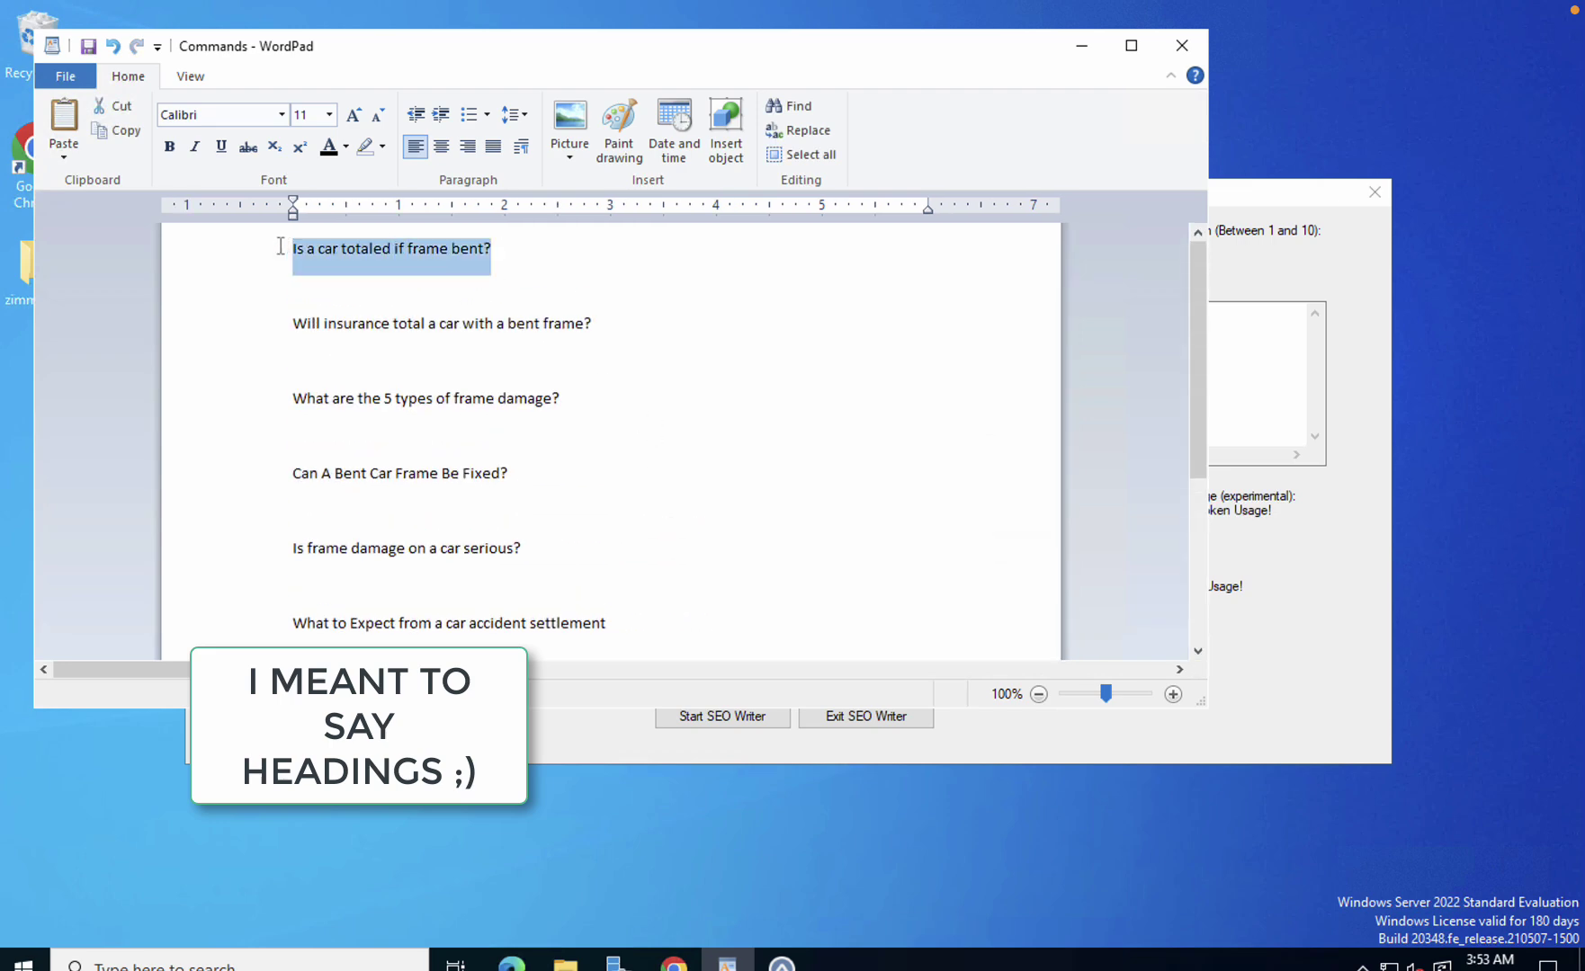
{"action": "key", "text": "alt"}
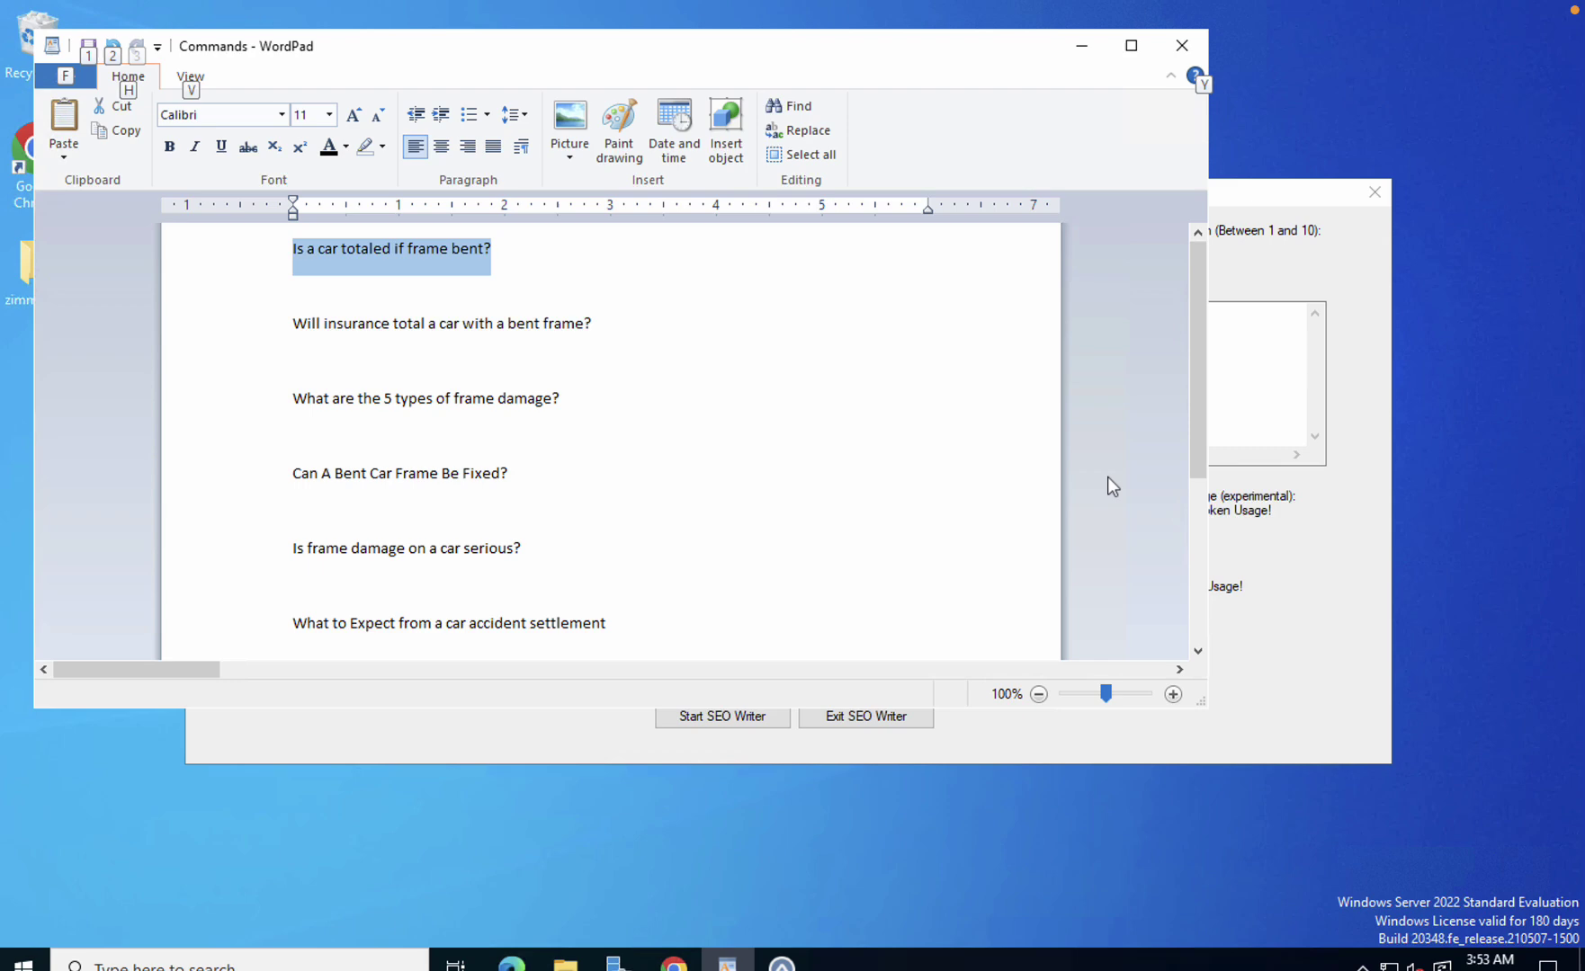
{"action": "left_click", "coordinate": [1340, 614]}
{"action": "left_click", "coordinate": [345, 232]}
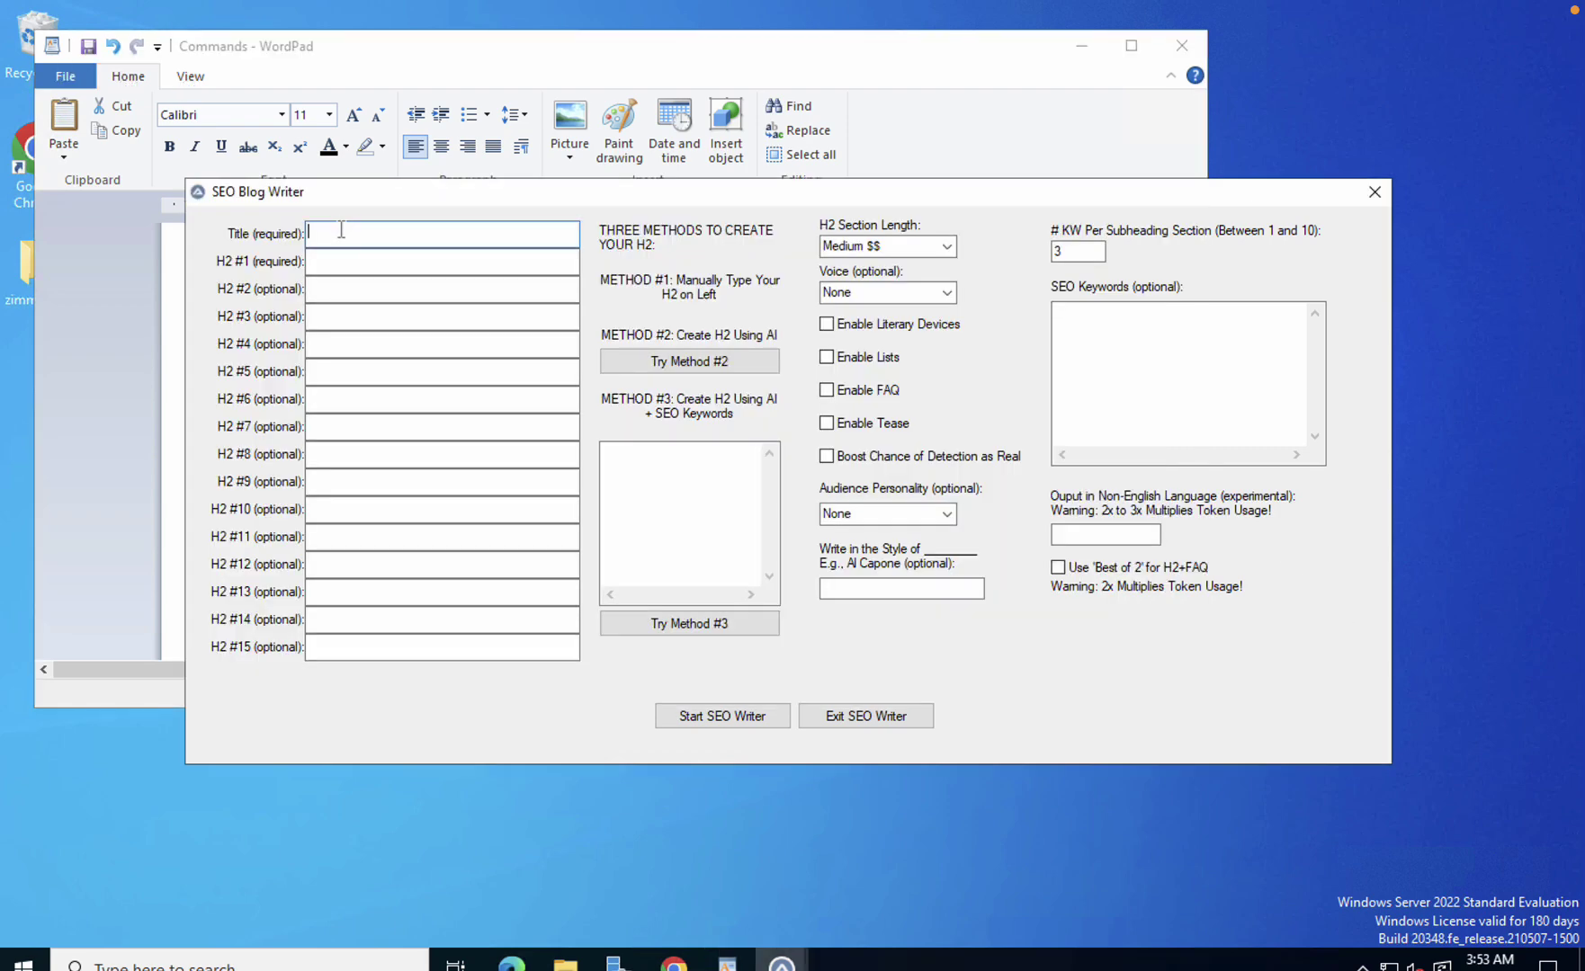
{"action": "key", "text": "ctrl+v"}
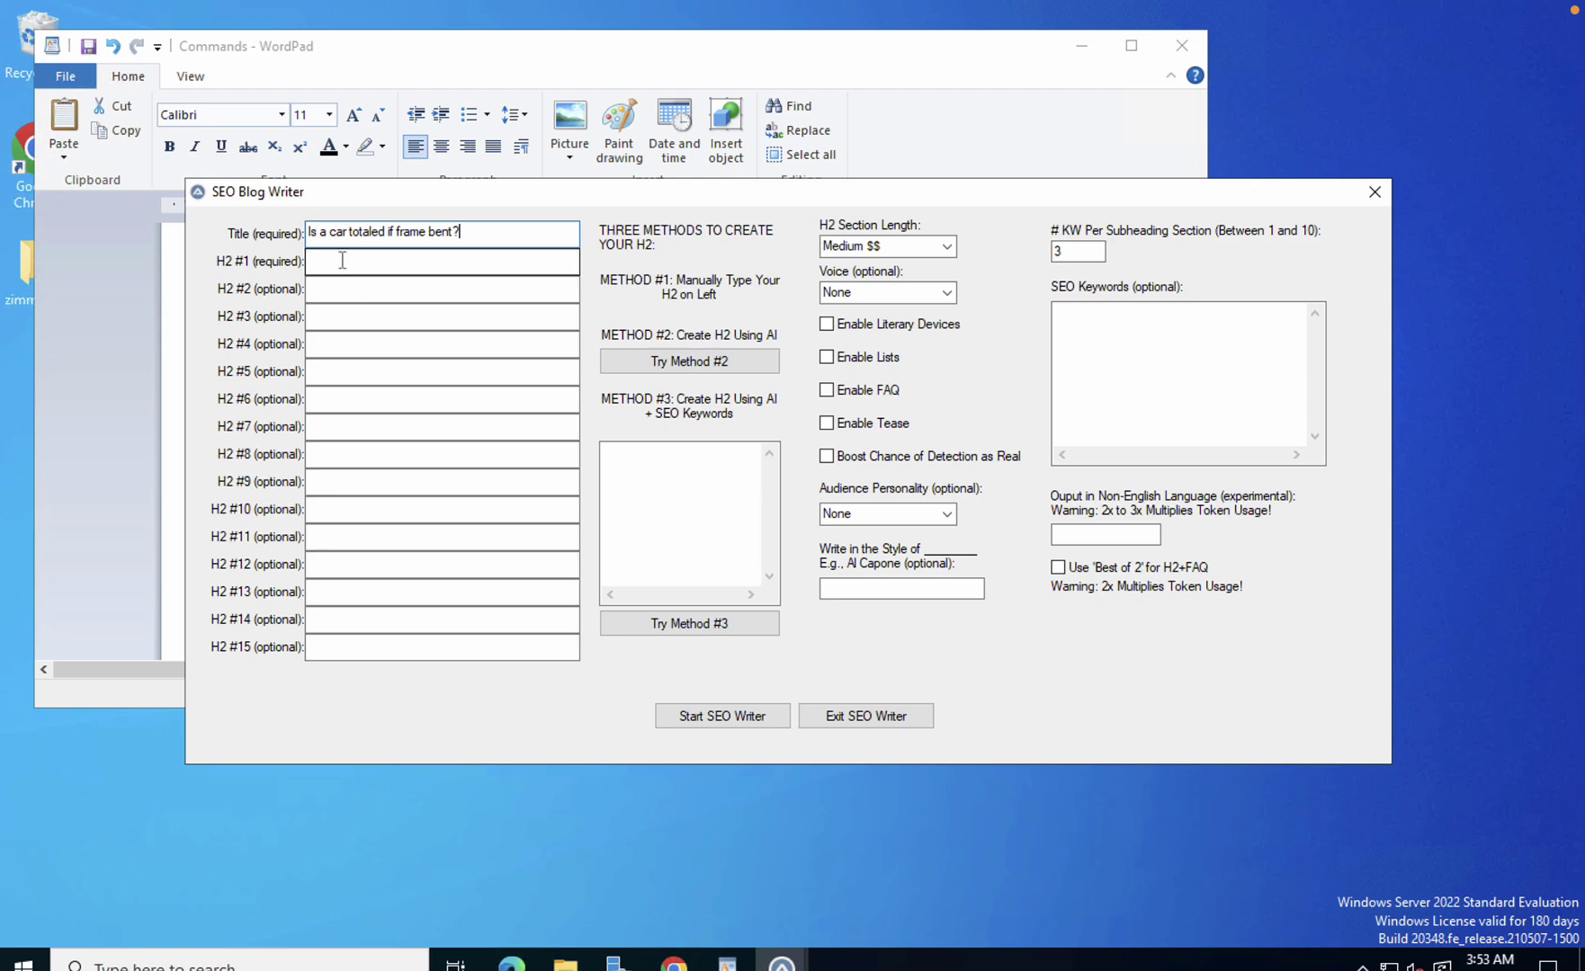
Start AI generation of H2 subheadings from the title with Try Method #2.
{"action": "left_click", "coordinate": [349, 297]}
{"action": "left_click", "coordinate": [348, 316]}
{"action": "left_click", "coordinate": [350, 343]}
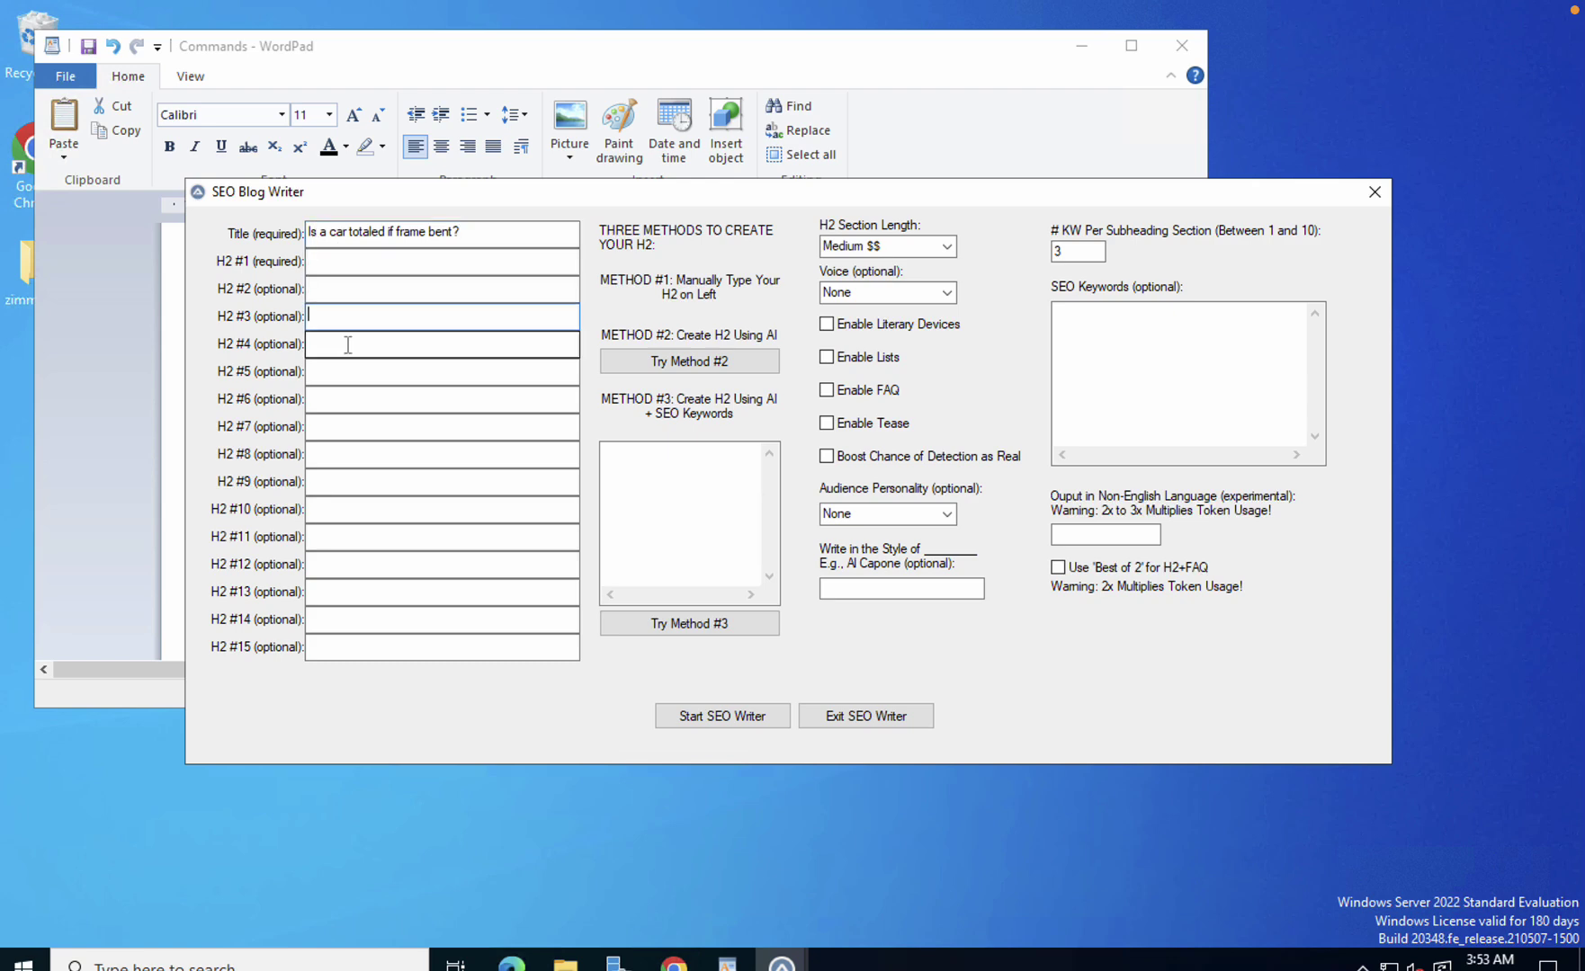
{"action": "left_click", "coordinate": [354, 376]}
{"action": "left_click", "coordinate": [644, 361]}
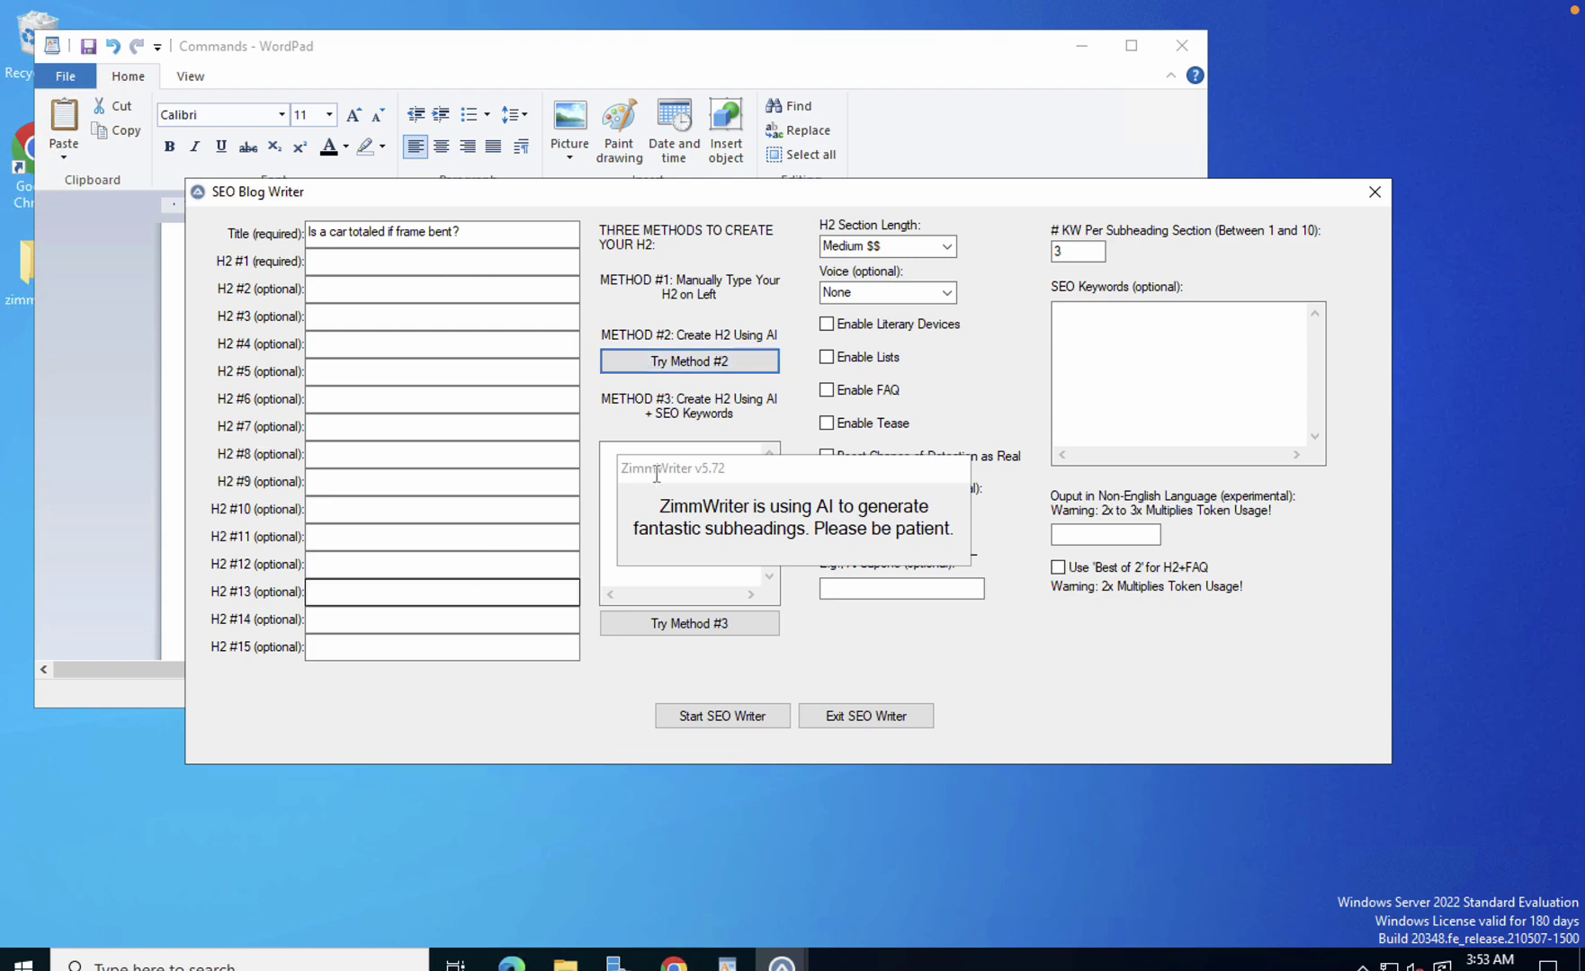
Paste the heading list into the Method #3 box, remove the title line, and generate 15 H2 subheadings.
{"action": "left_click", "coordinate": [671, 501]}
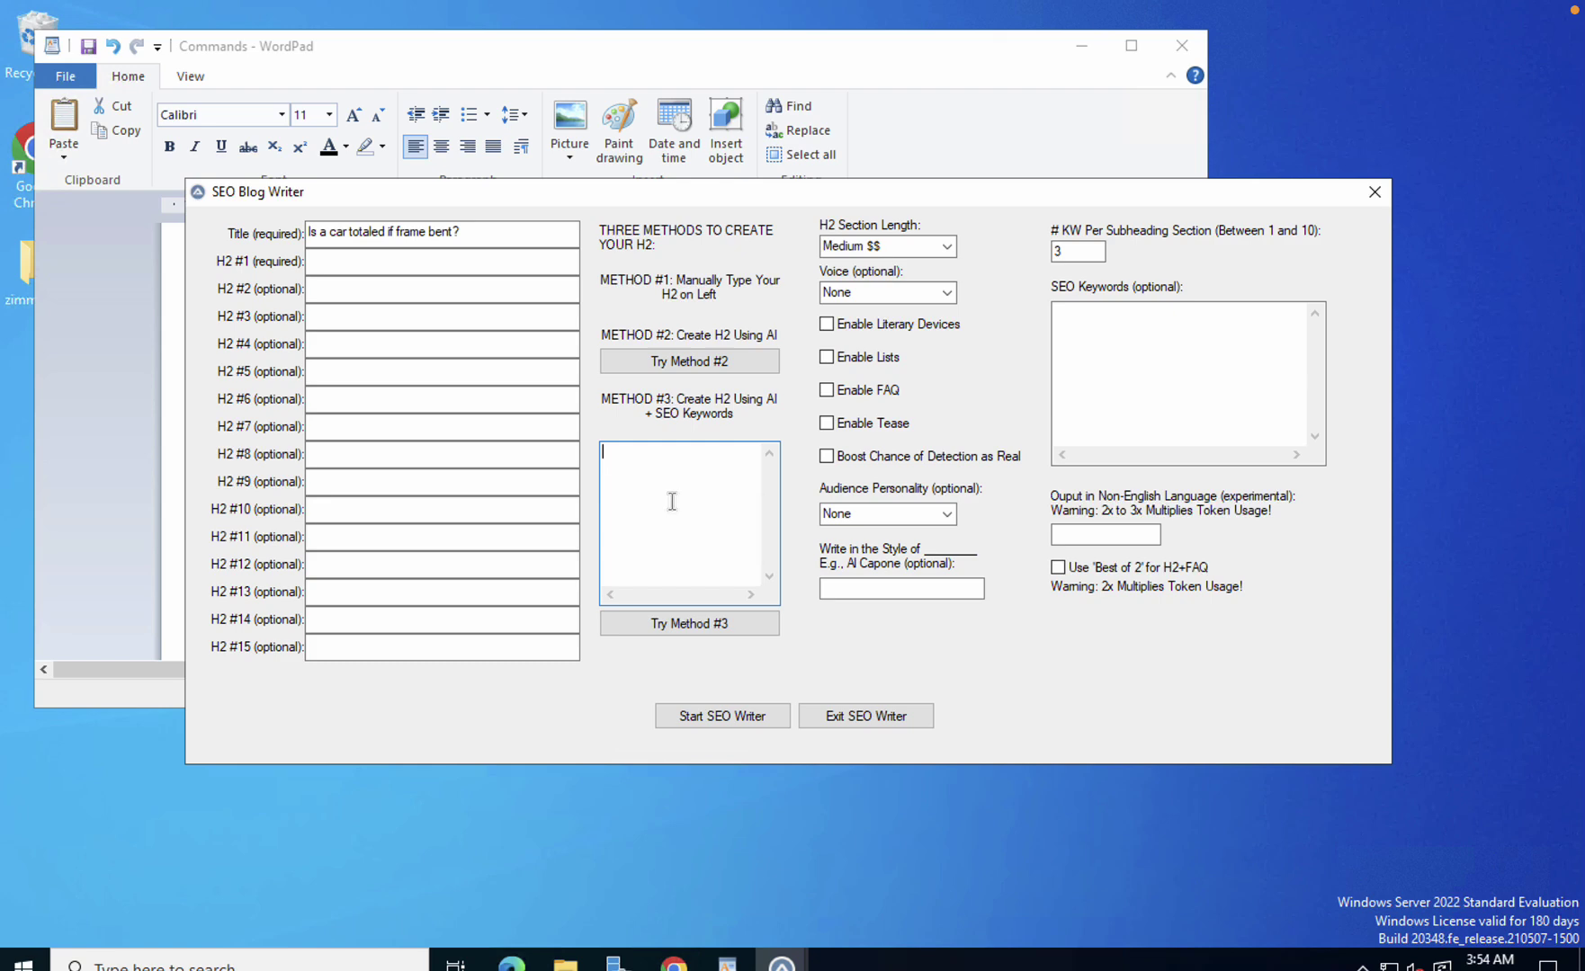
{"action": "key", "text": "ctrl+v"}
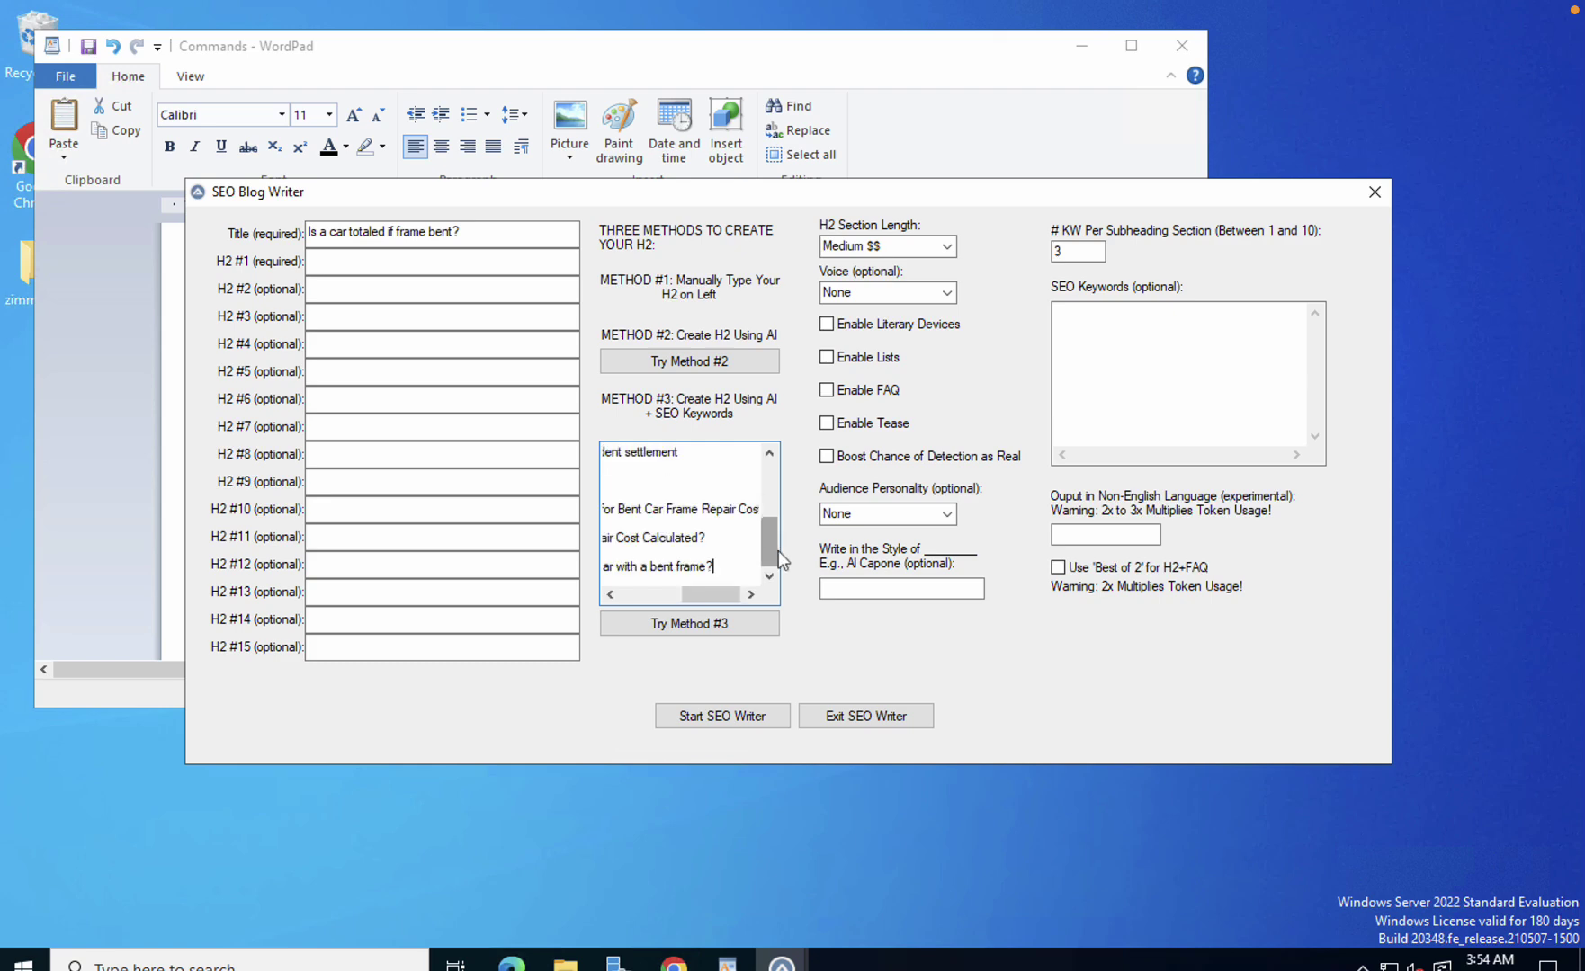
{"action": "left_click_drag", "start_coordinate": [775, 551], "coordinate": [763, 450]}
{"action": "left_click_drag", "start_coordinate": [707, 591], "coordinate": [624, 589]}
{"action": "left_click", "coordinate": [604, 452]}
{"action": "key", "text": "shift+End"}
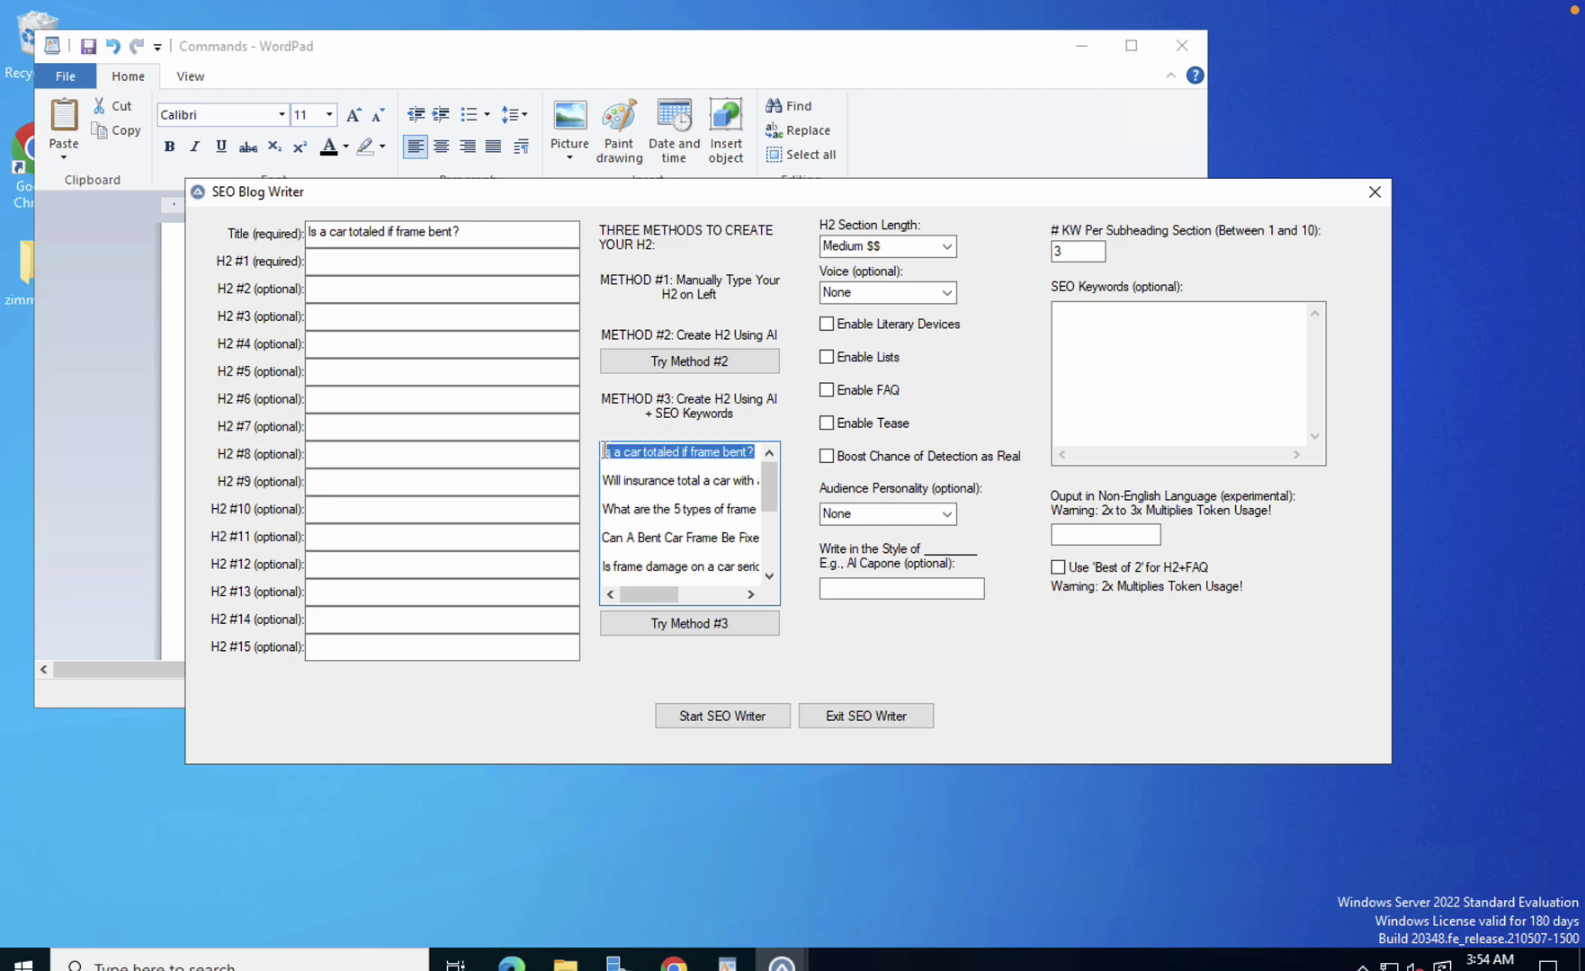
{"action": "key", "text": "Delete"}
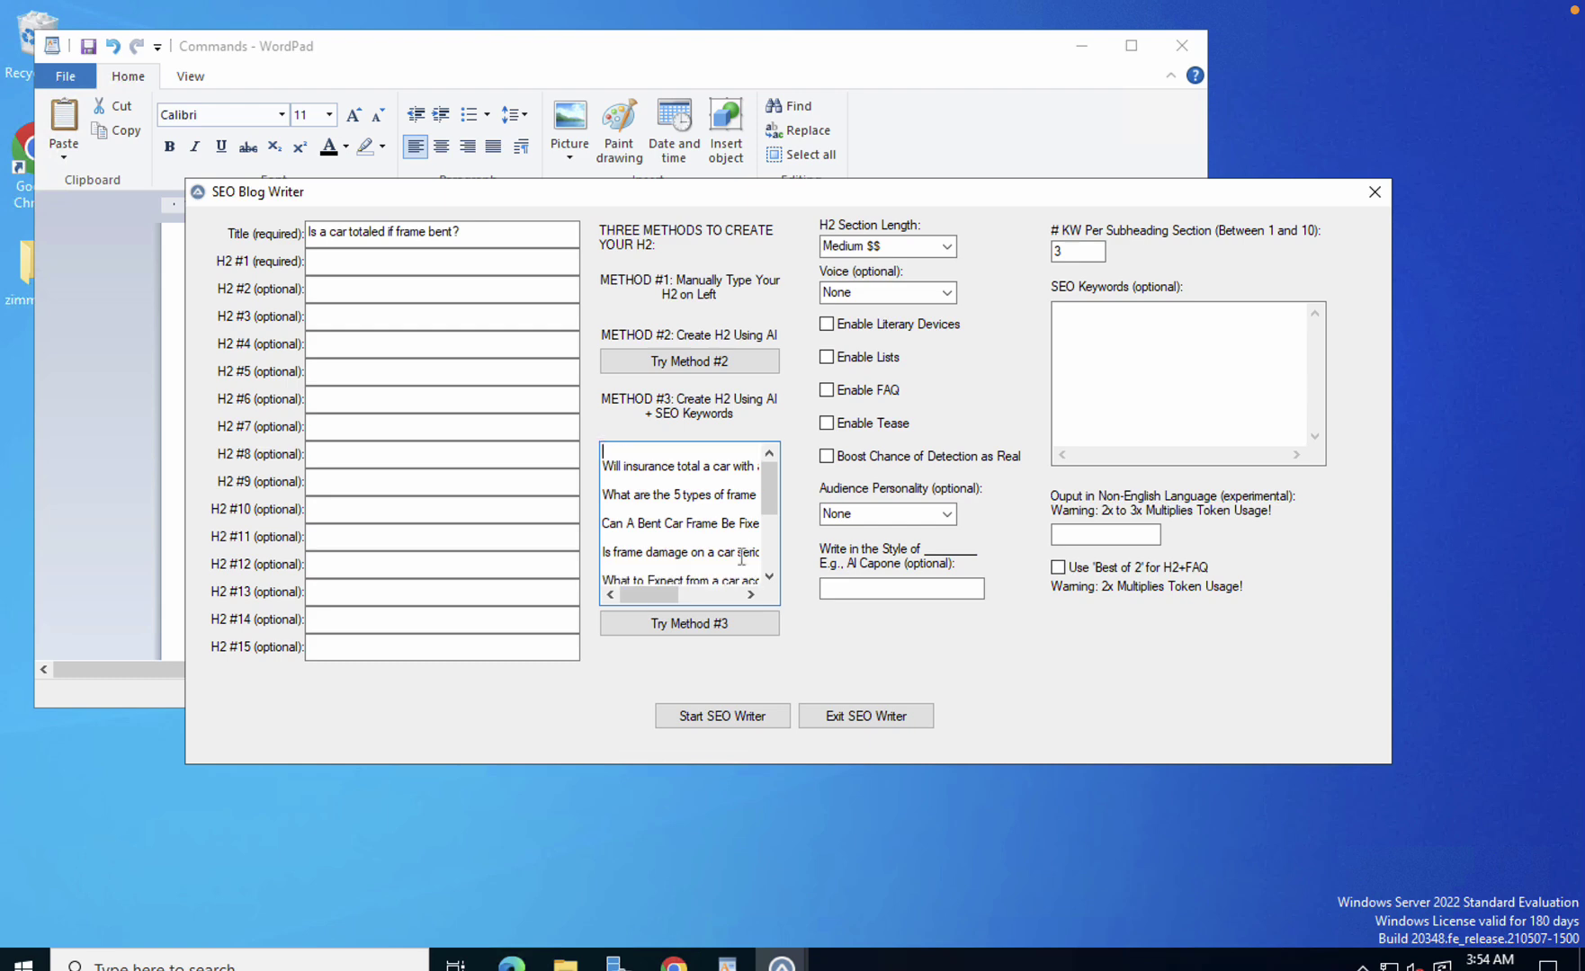
{"action": "left_click", "coordinate": [689, 623]}
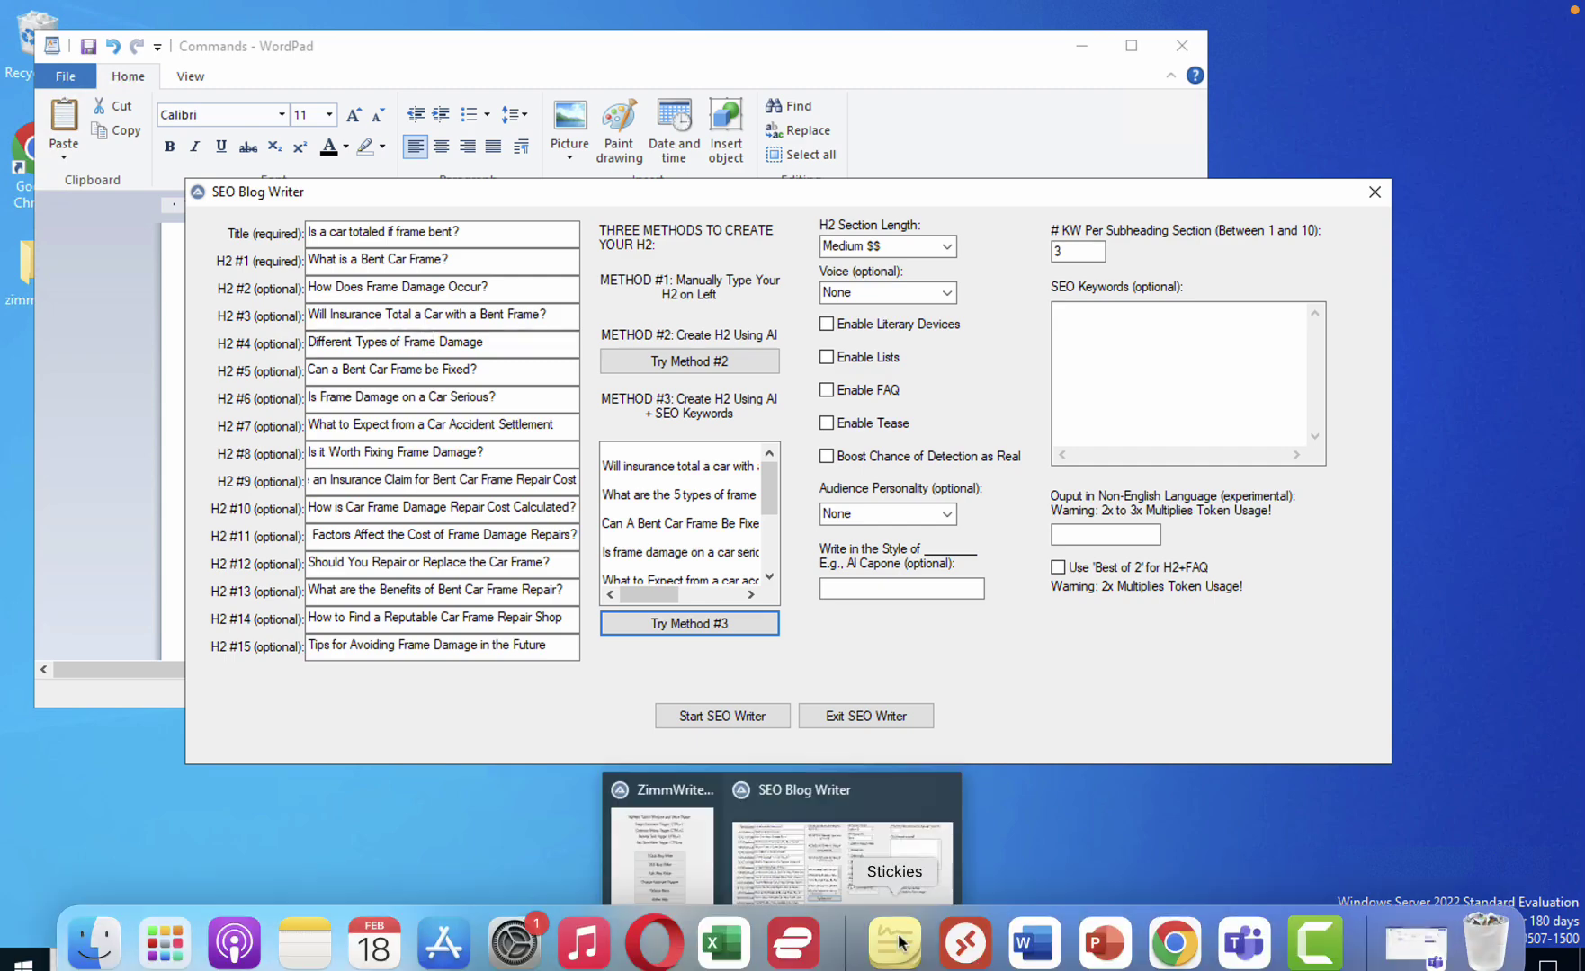
In Chrome, download the bent-frame draft's Surfer guidelines as a .txt file.
{"action": "left_click", "coordinate": [1184, 942]}
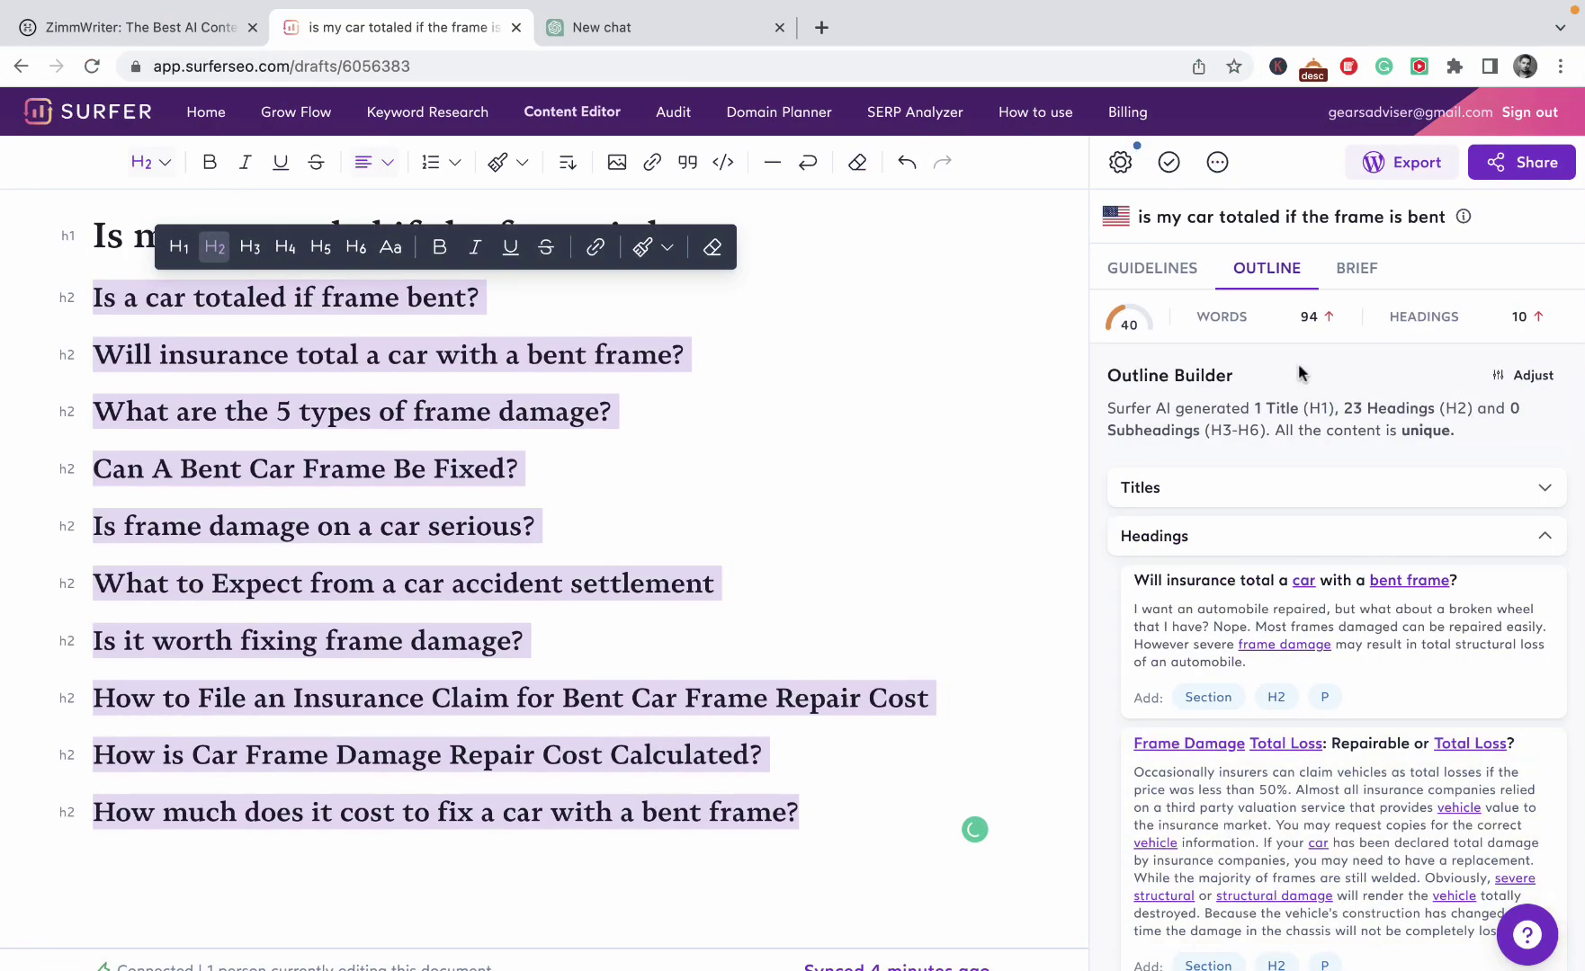
{"action": "left_click", "coordinate": [1217, 162]}
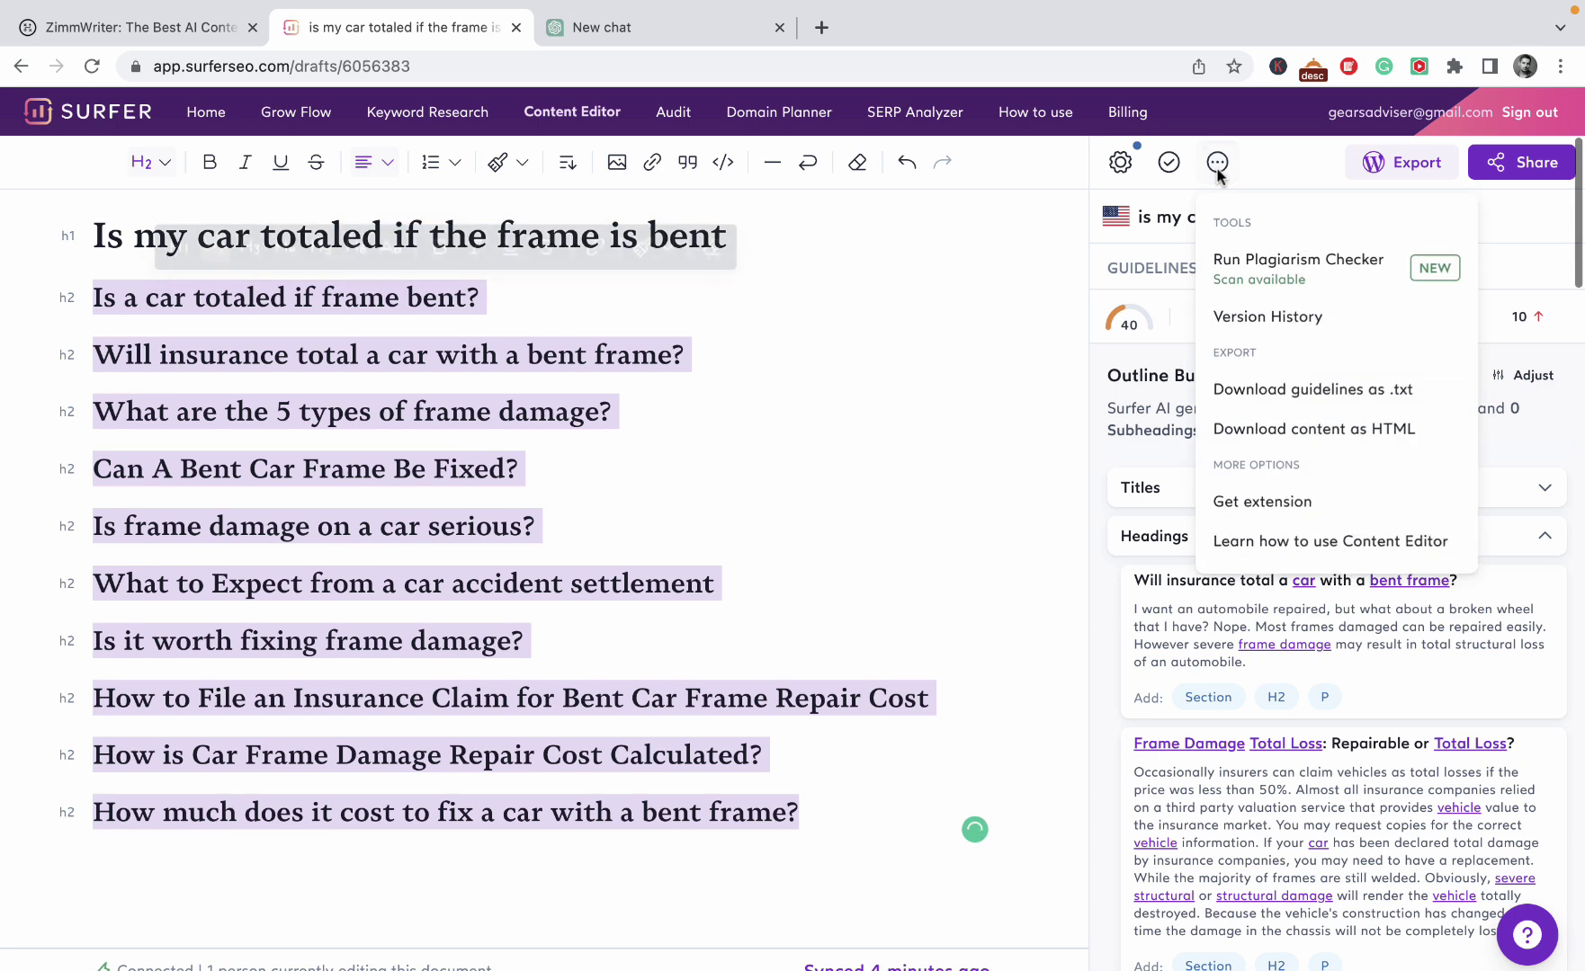
{"action": "left_click", "coordinate": [1253, 398]}
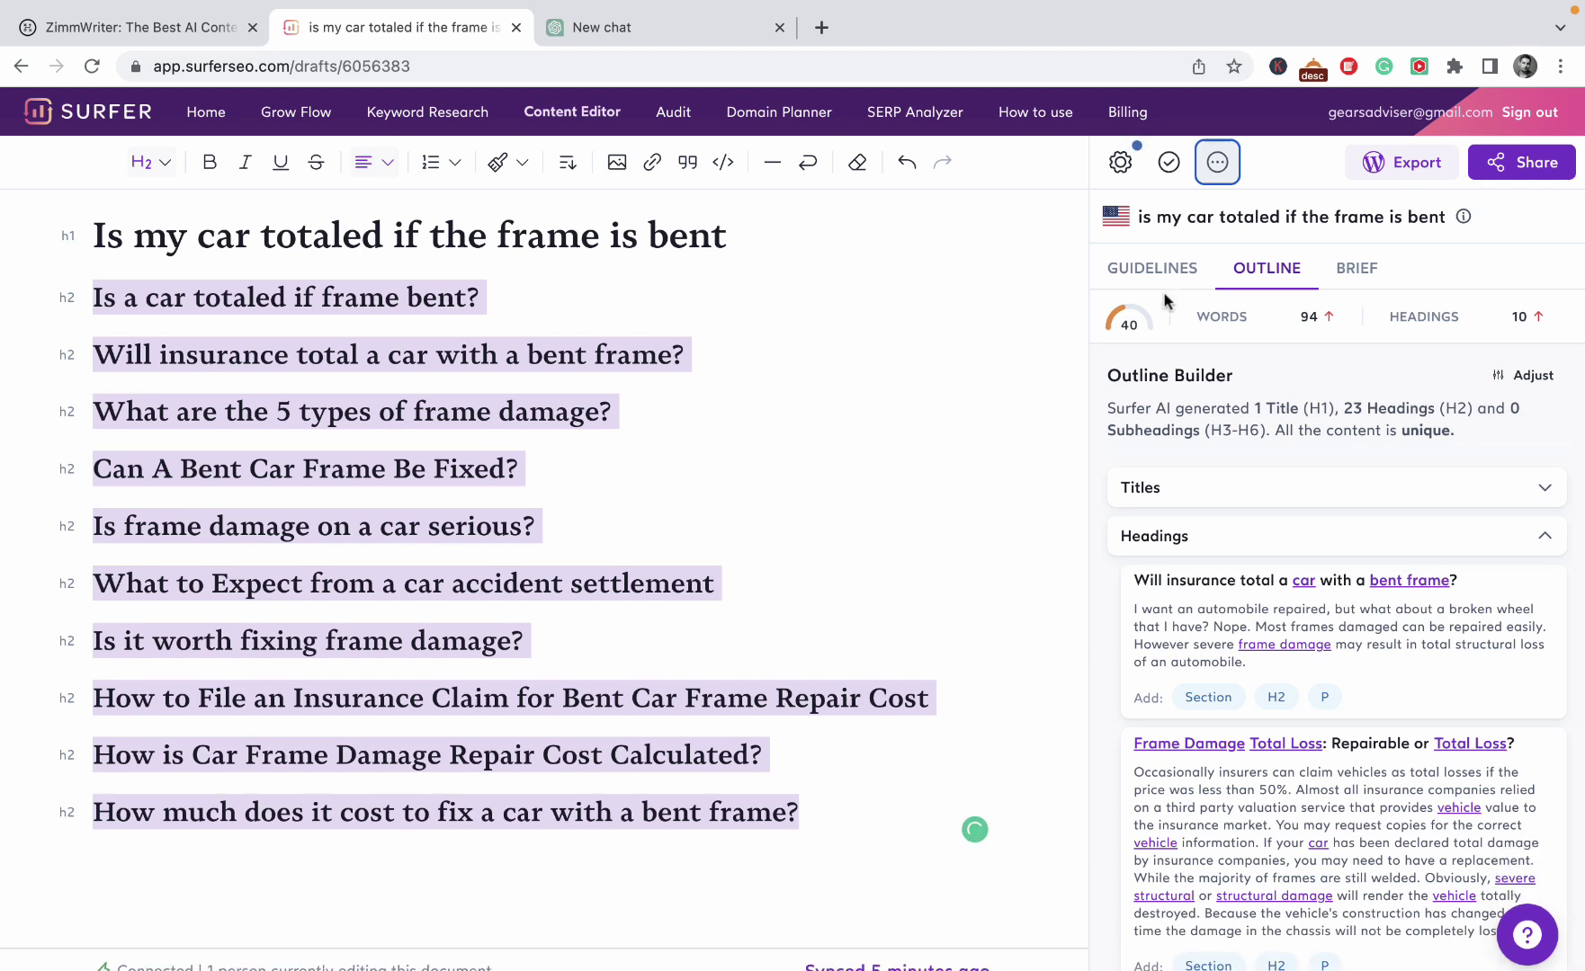
In a new ChatGPT chat, type 'generate a list of keywords based on the below getting rid of numbers and special characters:'.
{"action": "left_click", "coordinate": [646, 31]}
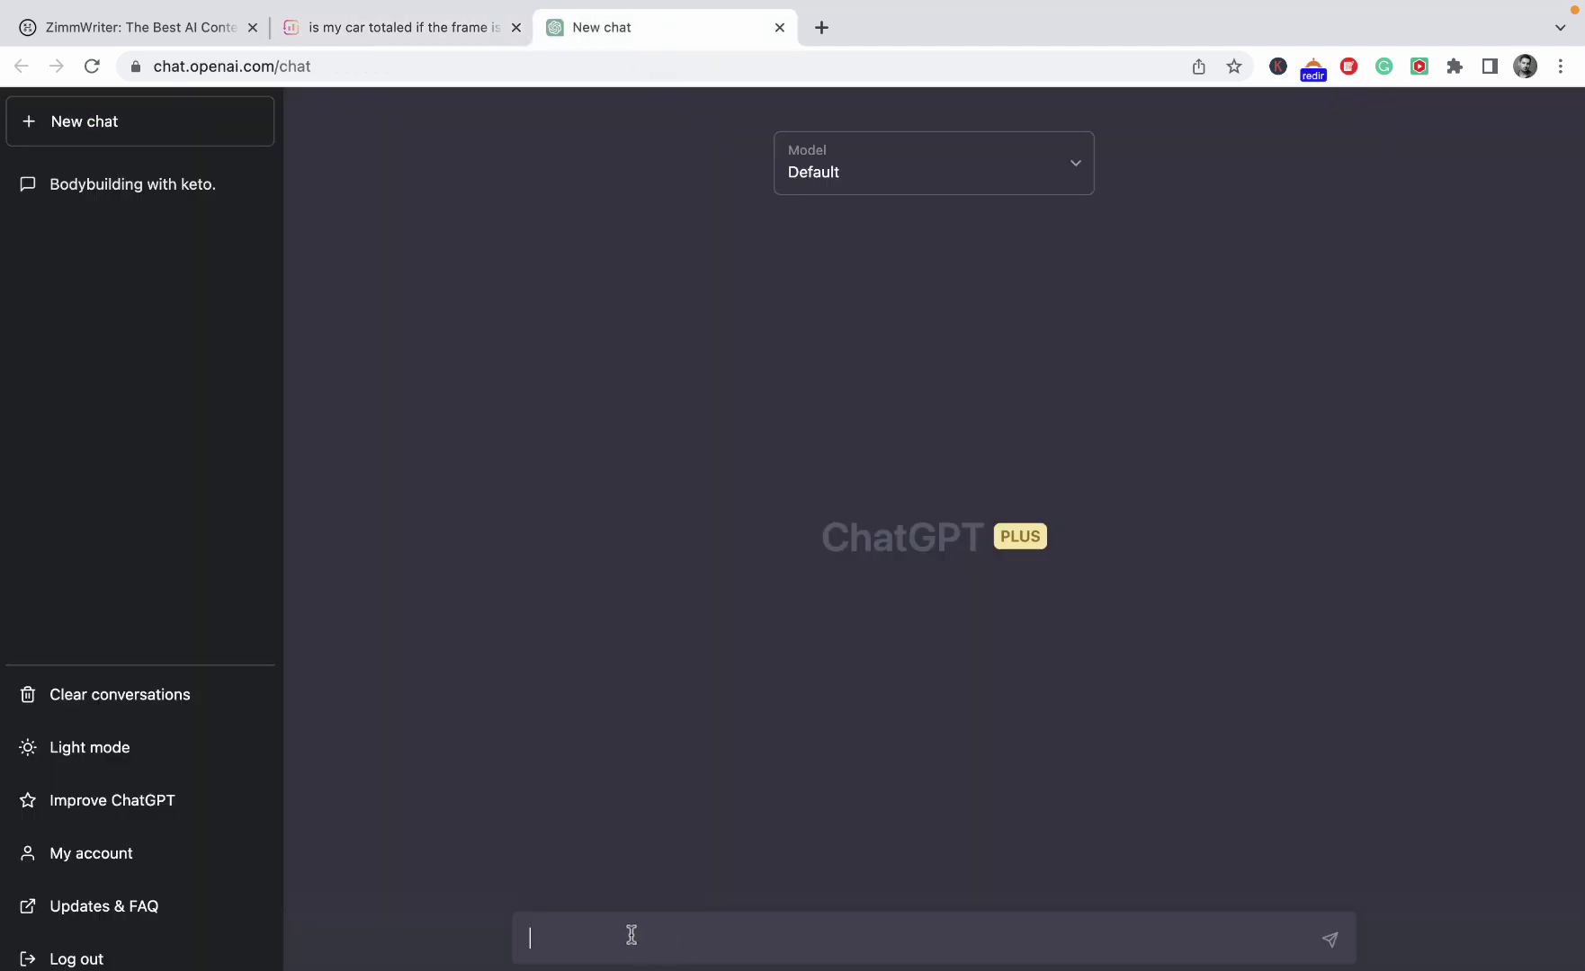
{"action": "type", "text": "generate a listt  of kewy"}
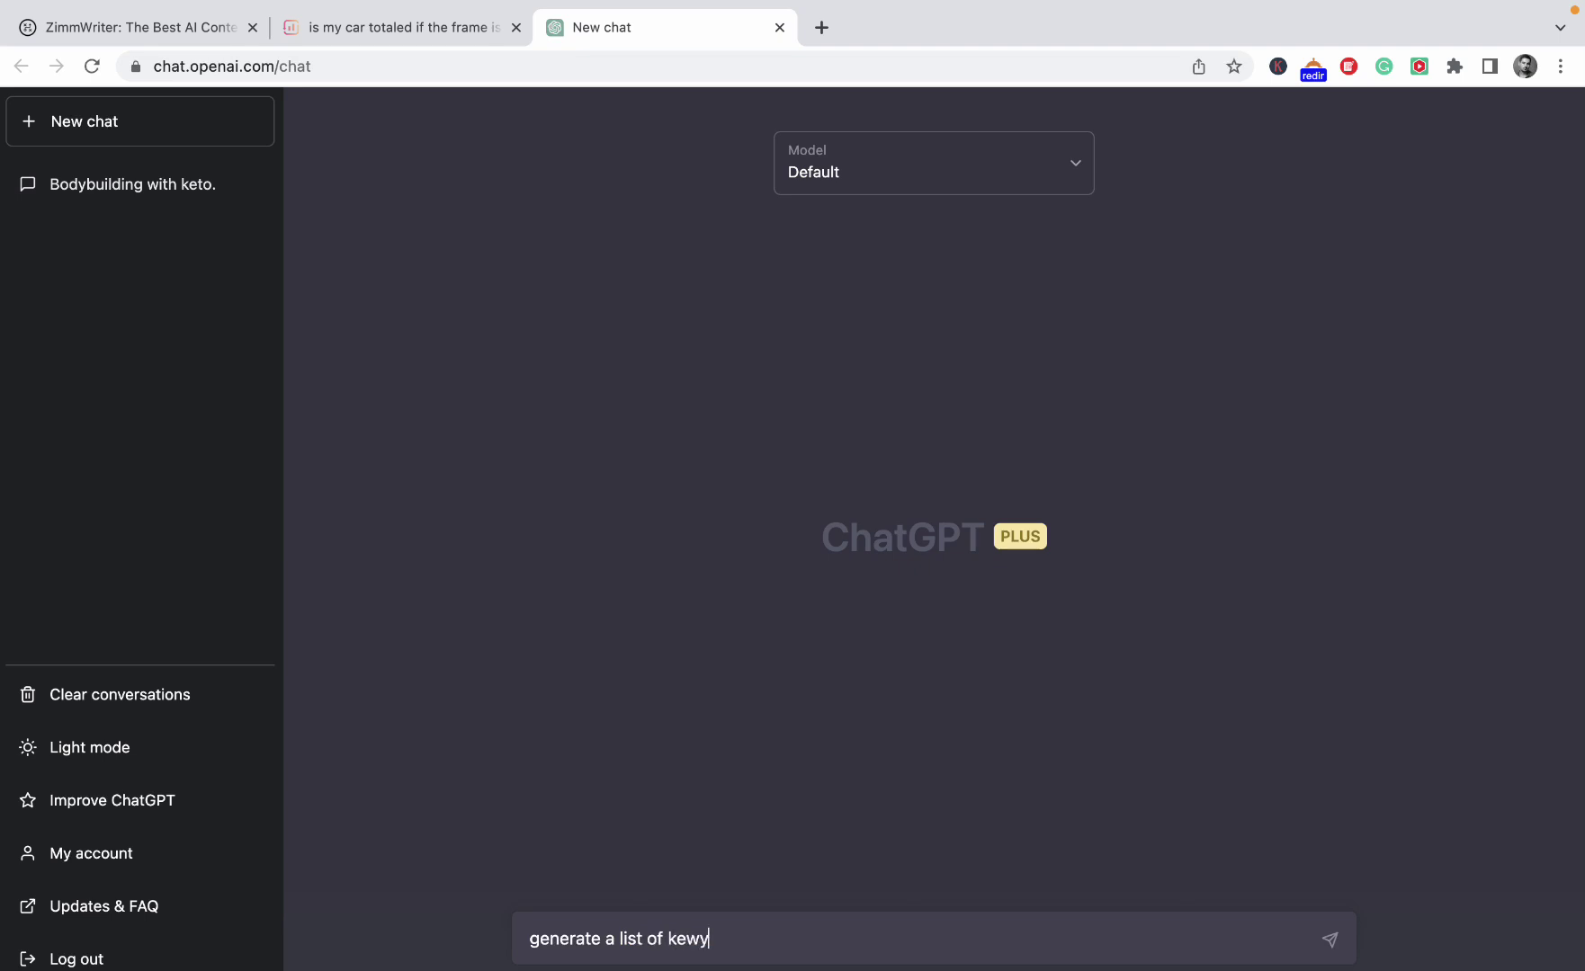
{"action": "key", "text": "BackSpace"}
{"action": "key", "text": "BackSpace"}
{"action": "key", "text": "BackSpace"}
{"action": "type", "text": "e"}
{"action": "type", "text": "ords basedd"}
{"action": "key", "text": "BackSpace"}
{"action": "type", "text": "on the belo"}
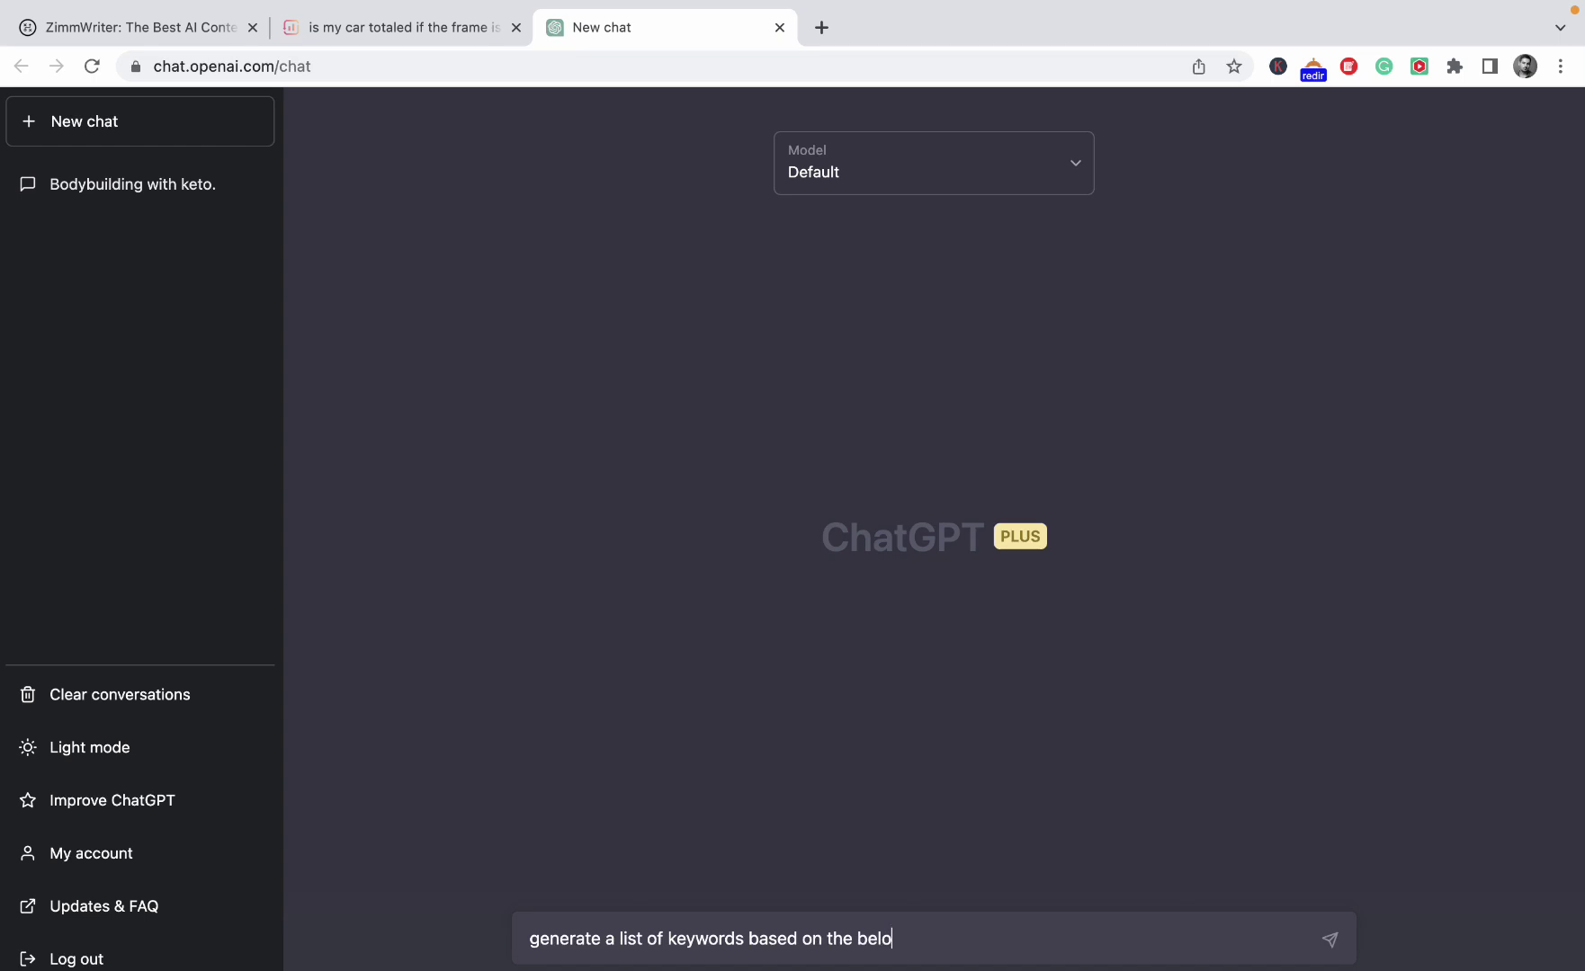
{"action": "type", "text": "w getting rid of num"}
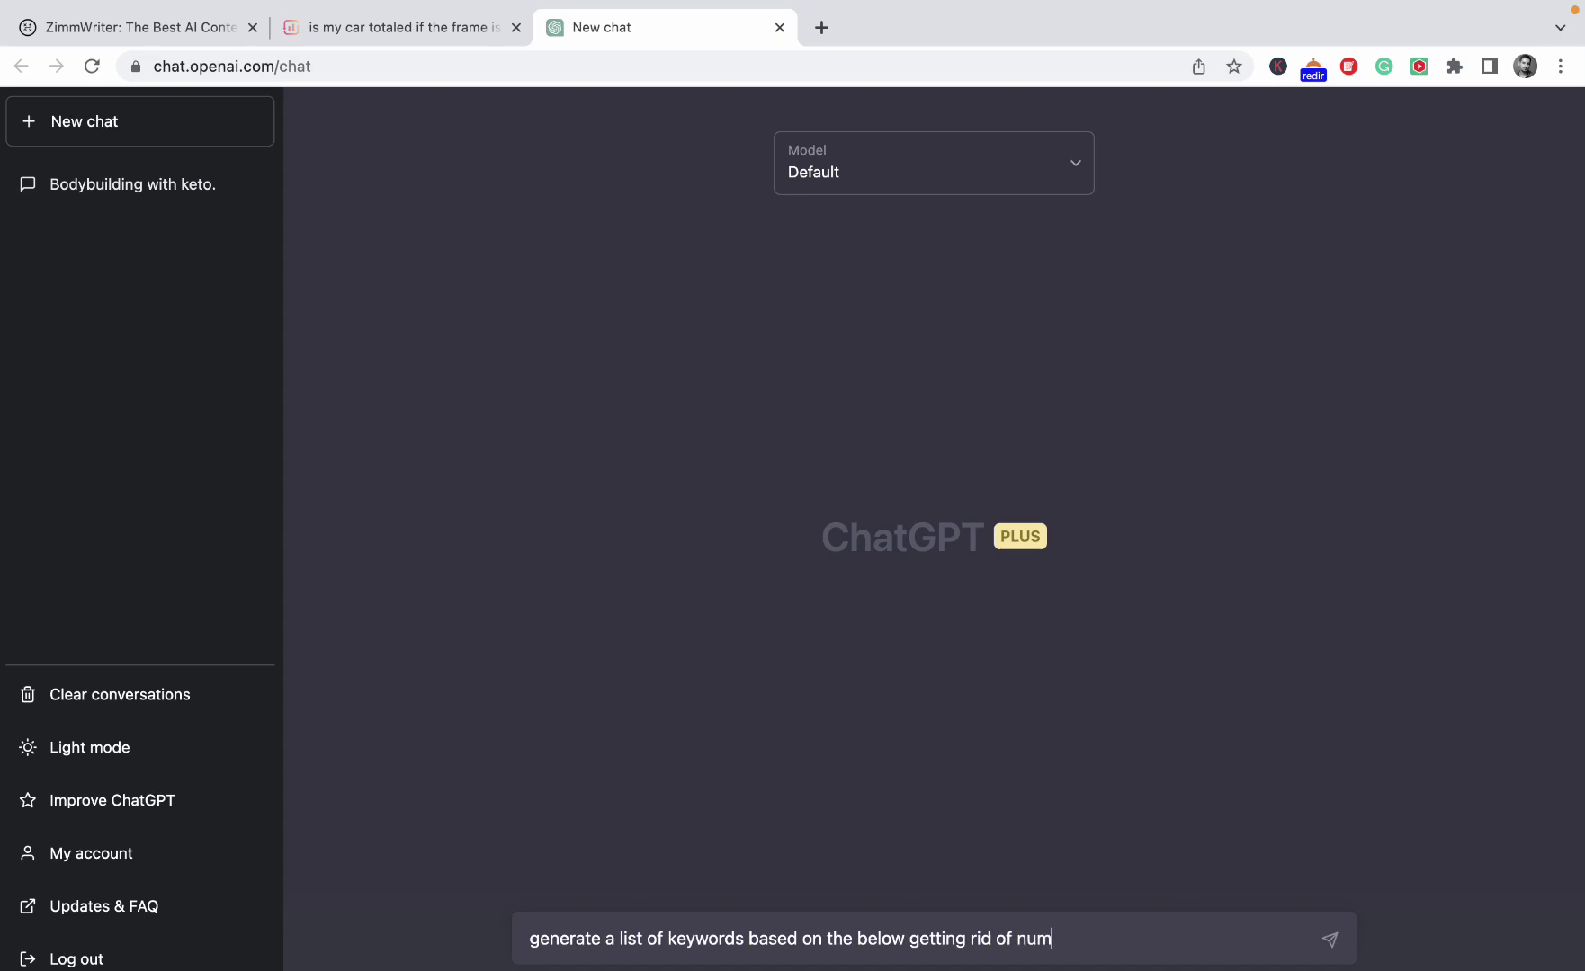
{"action": "type", "text": "bers and special characters"}
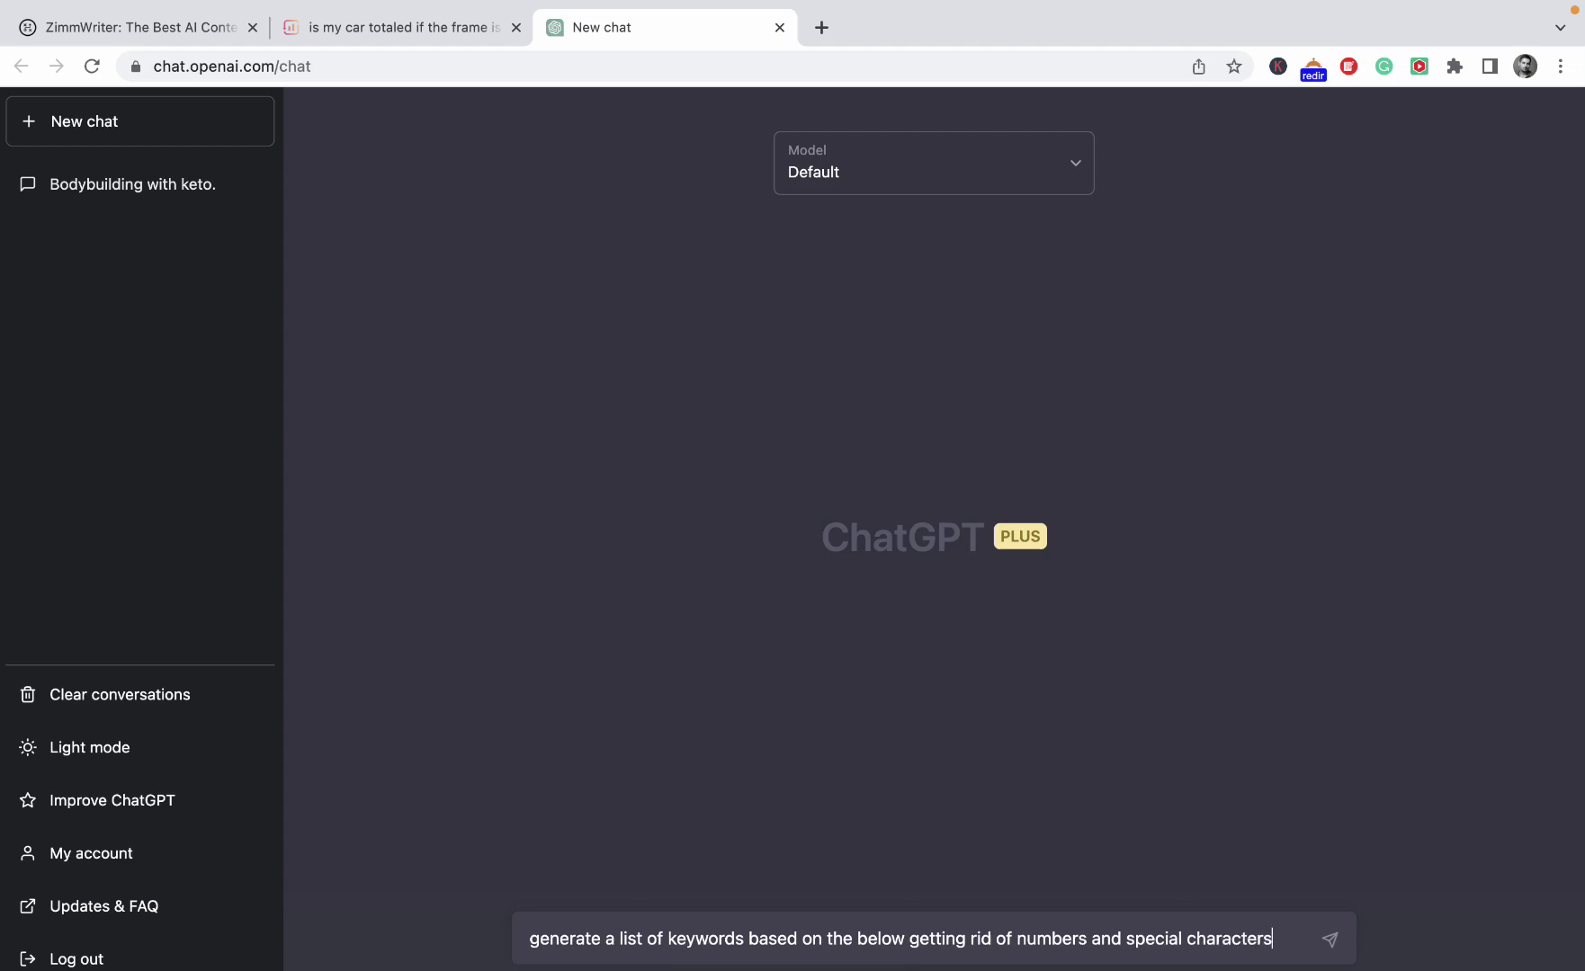
{"action": "type", "text": ":"}
Paste the Surfer keyword list into the prompt, send it, and review ChatGPT's reply.
{"action": "key", "text": "super+v"}
{"action": "key", "text": "Return"}
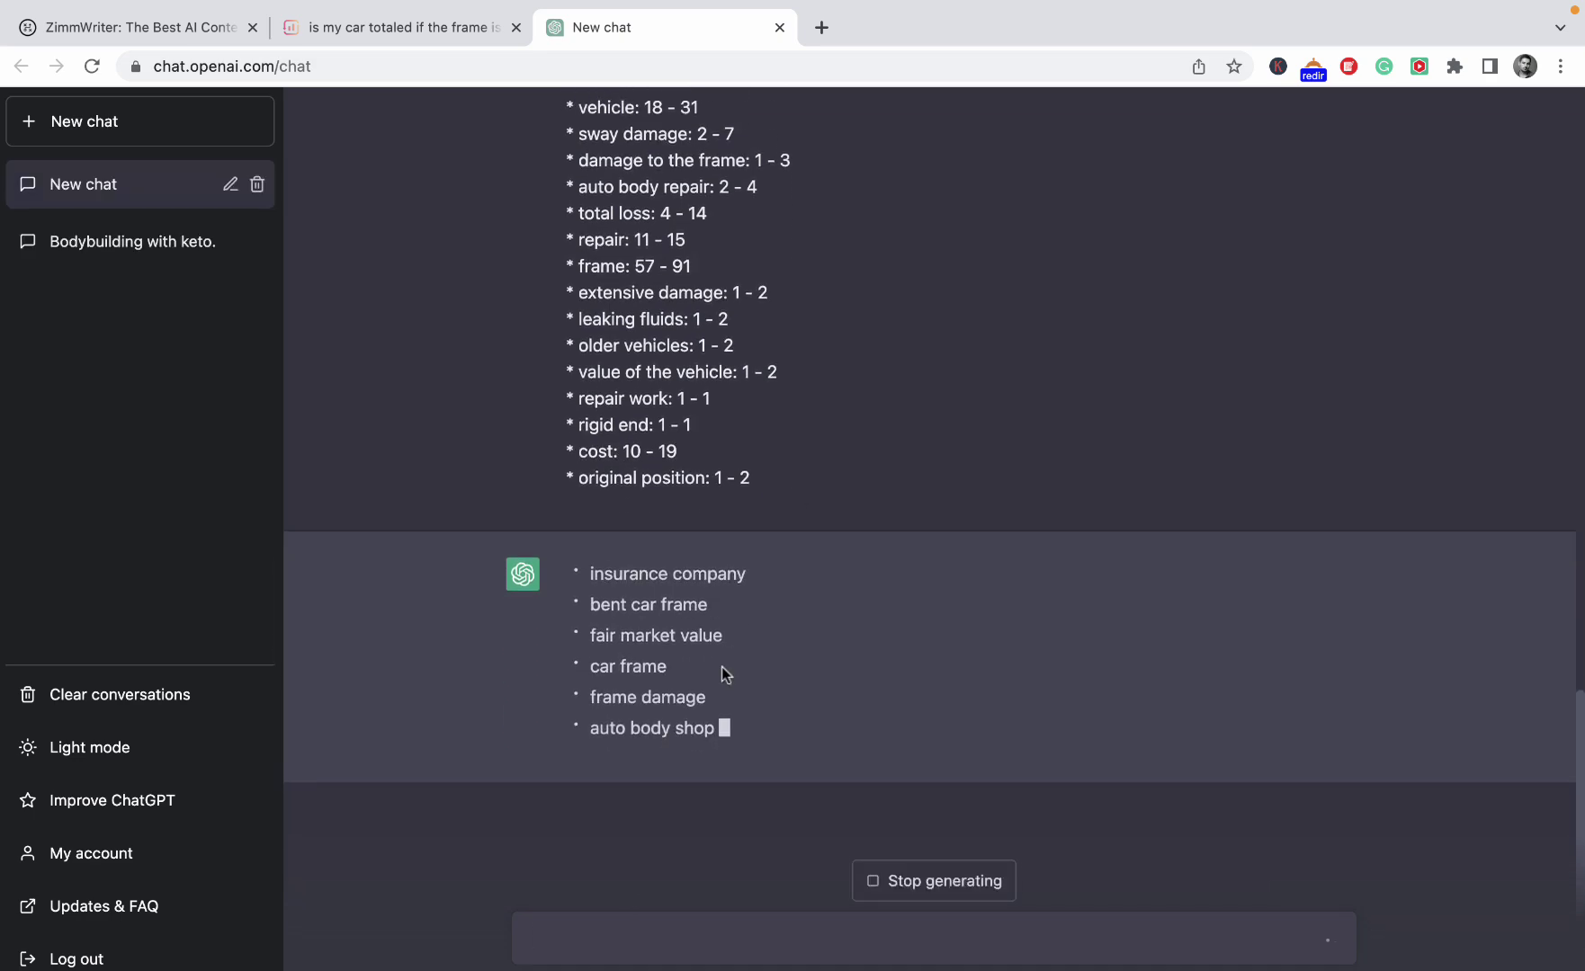
{"action": "scroll", "coordinate": [793, 491], "scroll_direction": "up", "scroll_amount": 8}
{"action": "scroll", "coordinate": [794, 491], "scroll_direction": "up", "scroll_amount": 9}
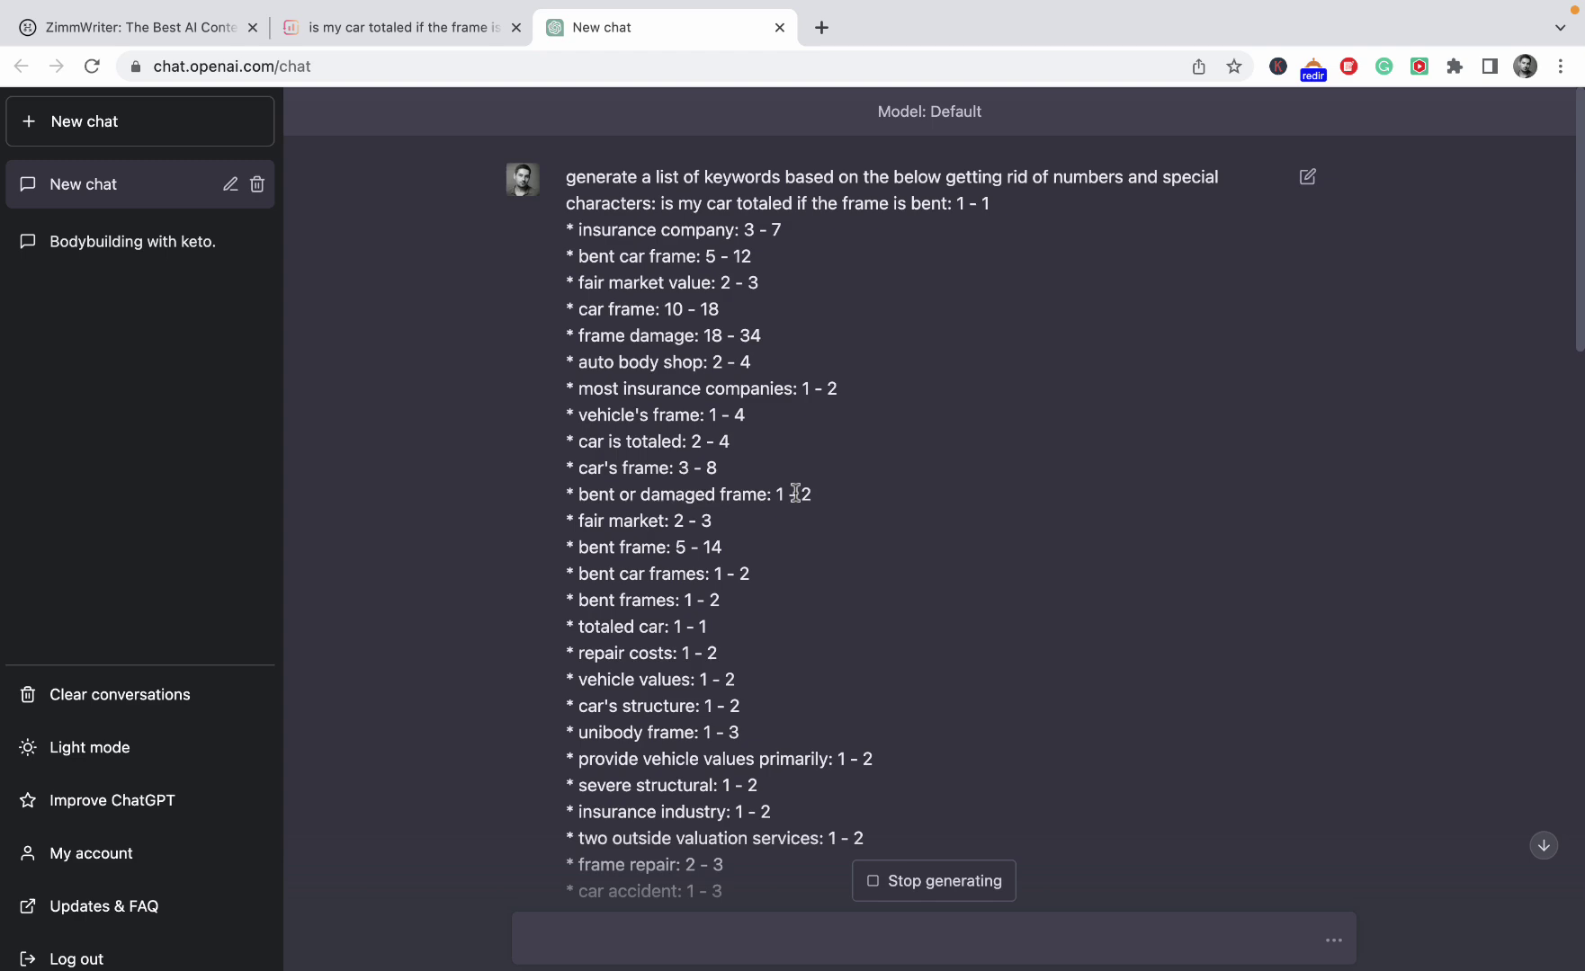
{"action": "scroll", "coordinate": [795, 489], "scroll_direction": "down", "scroll_amount": 15}
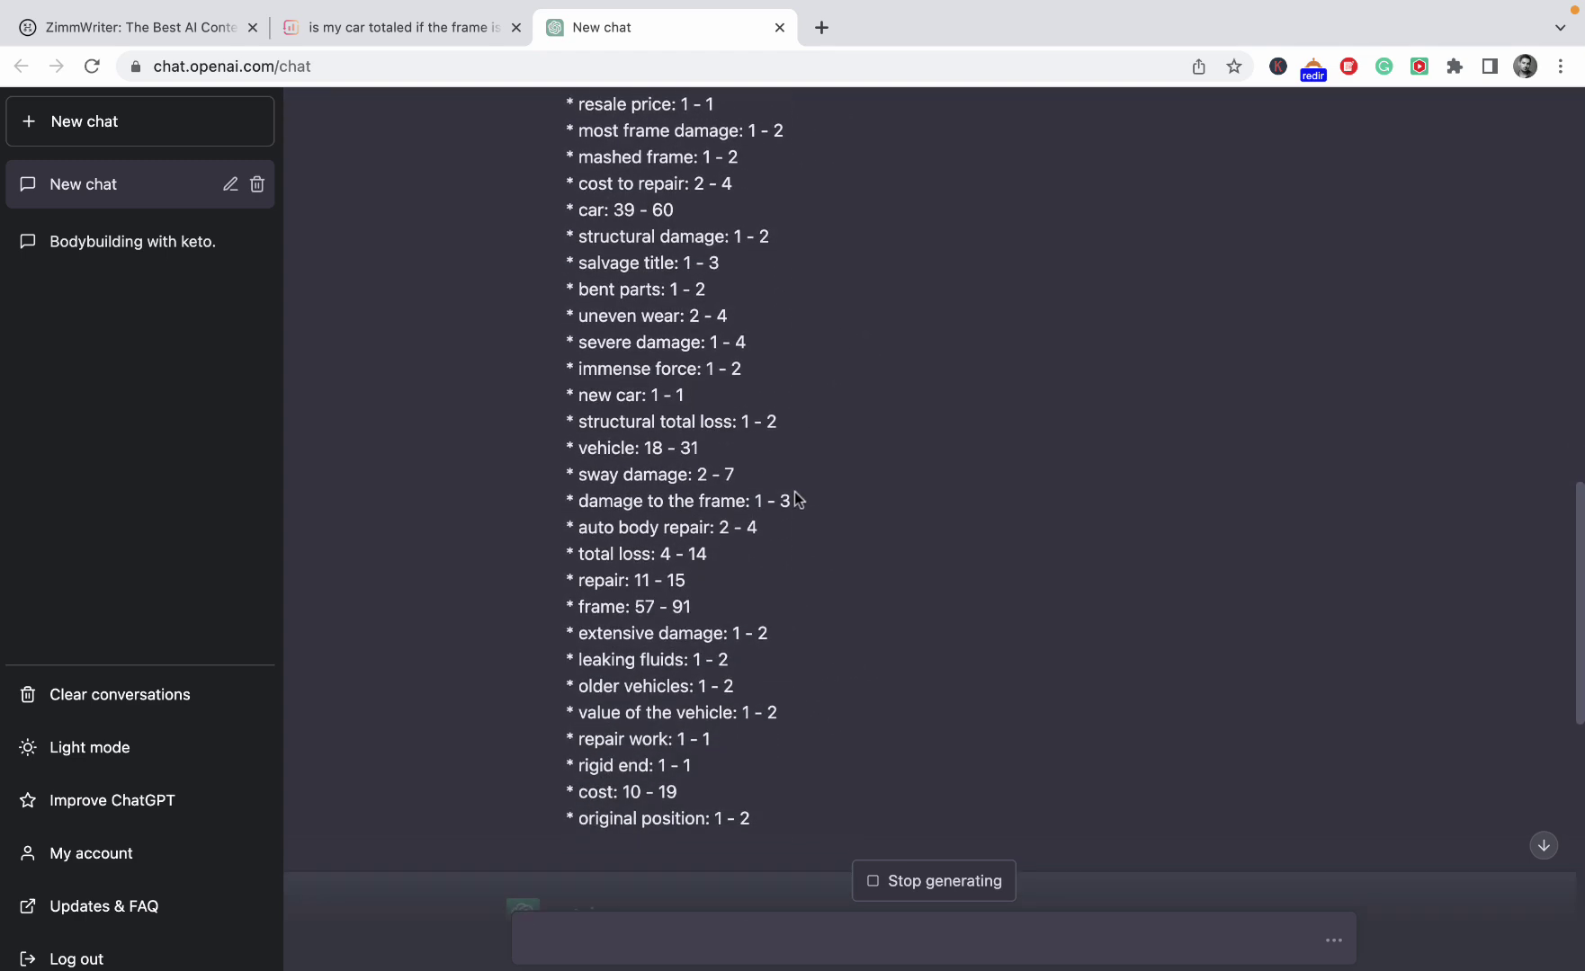
{"action": "scroll", "coordinate": [794, 492], "scroll_direction": "up", "scroll_amount": 4}
{"action": "scroll", "coordinate": [823, 703], "scroll_direction": "down", "scroll_amount": 5}
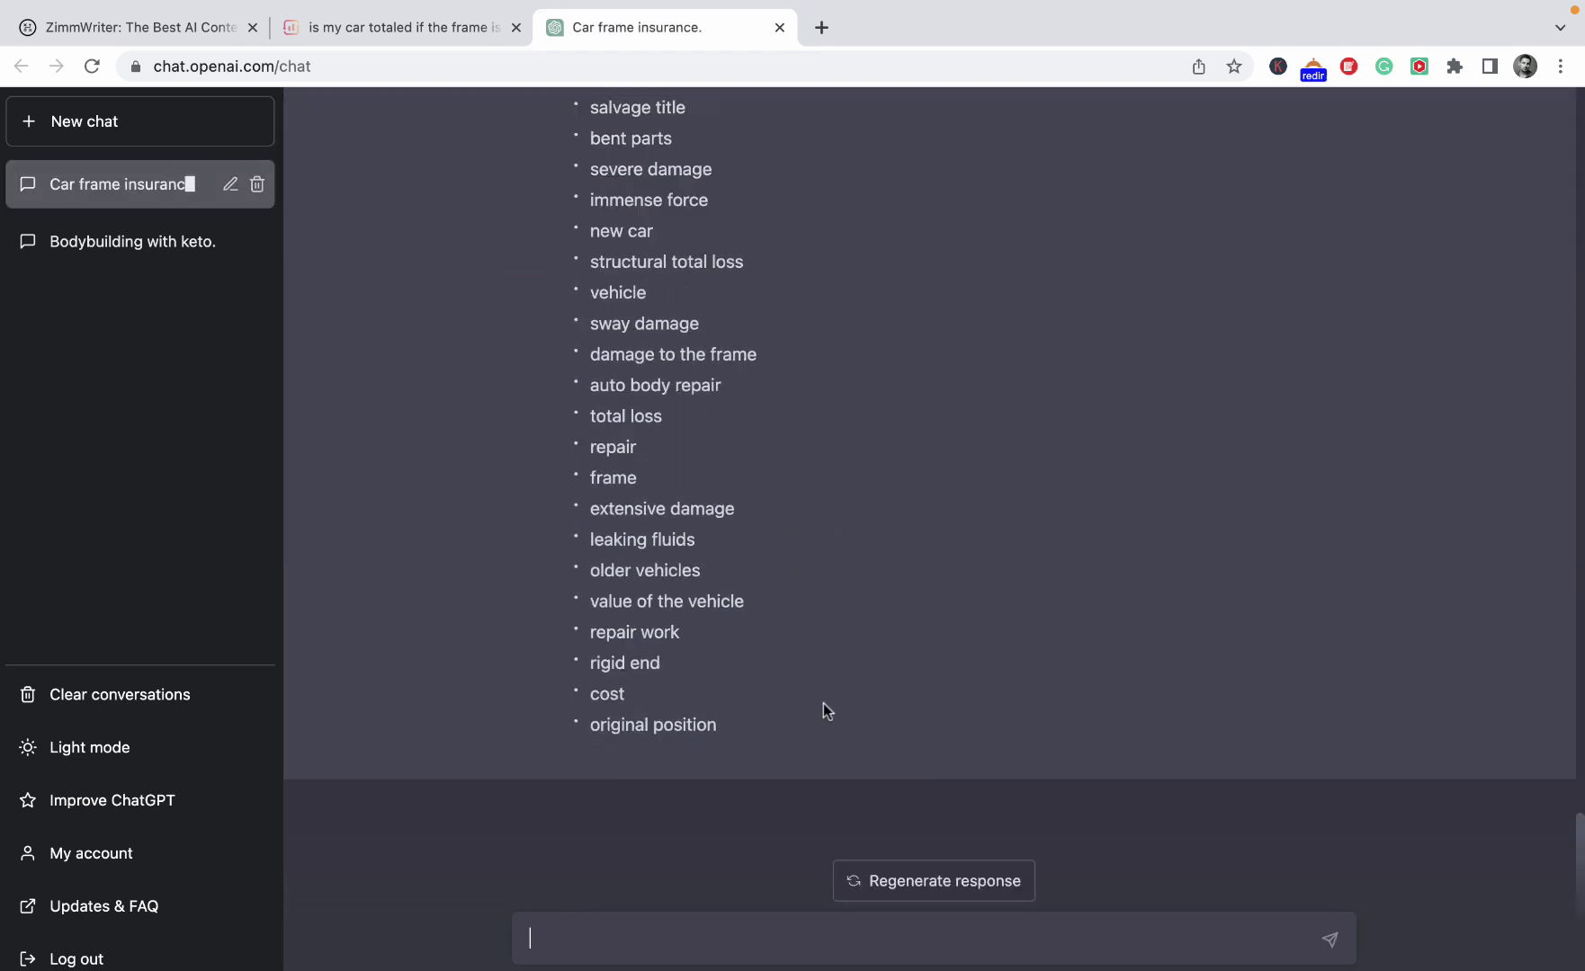
{"action": "scroll", "coordinate": [821, 712], "scroll_direction": "up", "scroll_amount": 15}
{"action": "scroll", "coordinate": [822, 717], "scroll_direction": "down", "scroll_amount": 10}
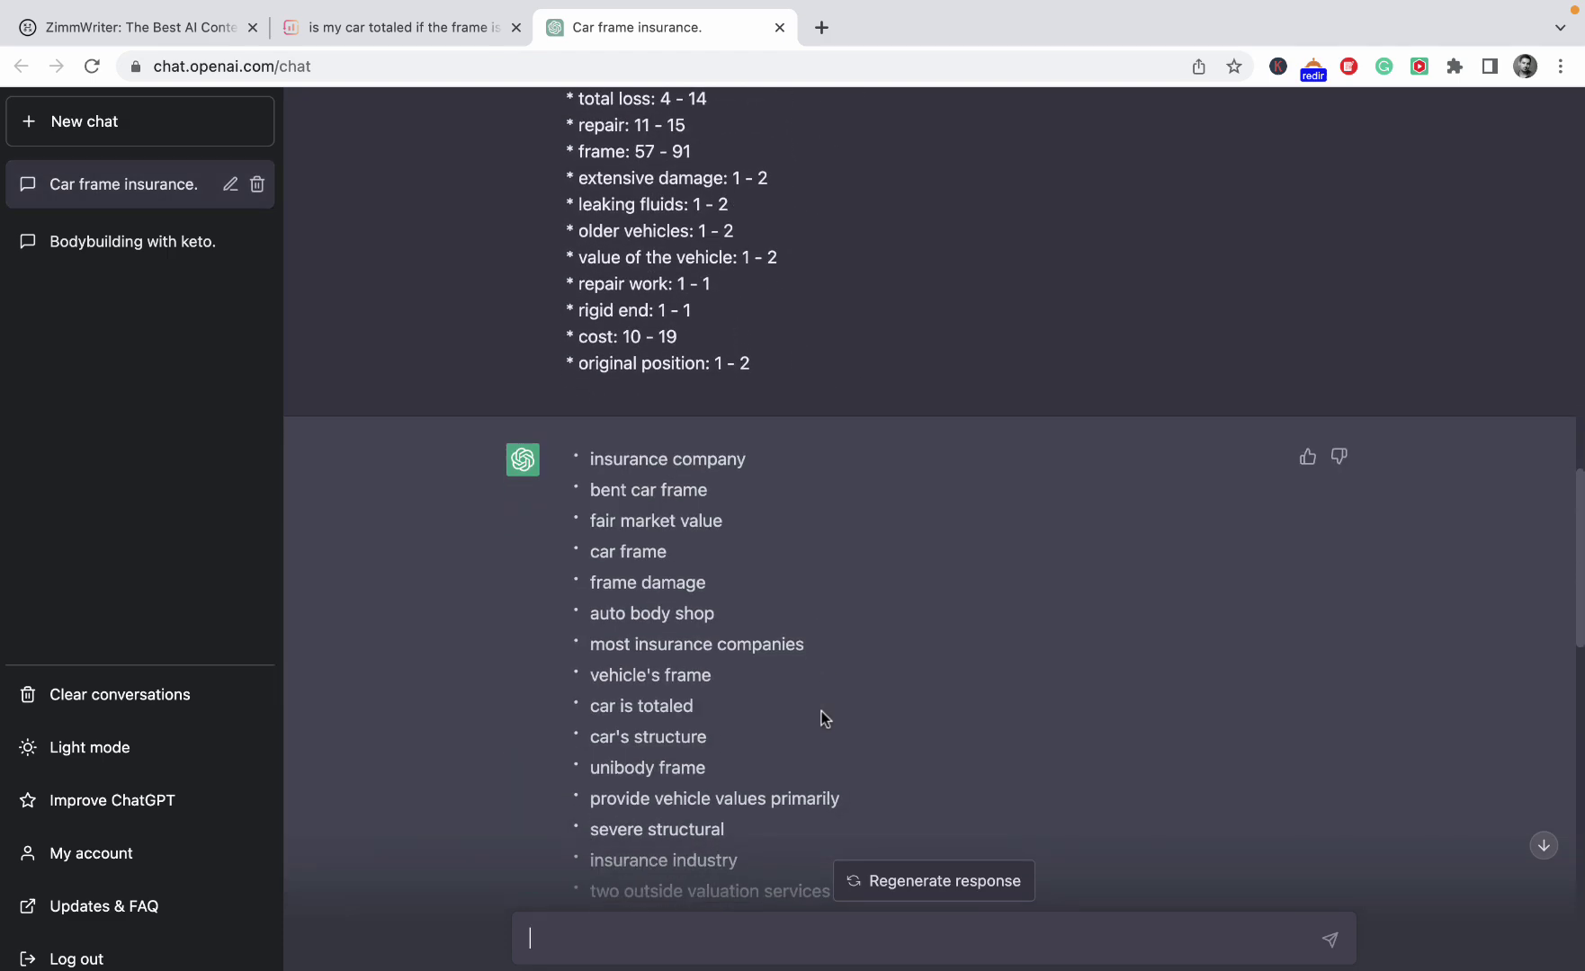
Select the reply's keyword list from 'insurance company' through 'original position'.
{"action": "left_click_drag", "start_coordinate": [592, 459], "coordinate": [743, 843]}
{"action": "left_click", "coordinate": [709, 648]}
{"action": "left_click_drag", "start_coordinate": [590, 461], "coordinate": [719, 931]}
{"action": "scroll", "coordinate": [786, 692], "scroll_direction": "down", "scroll_amount": 10}
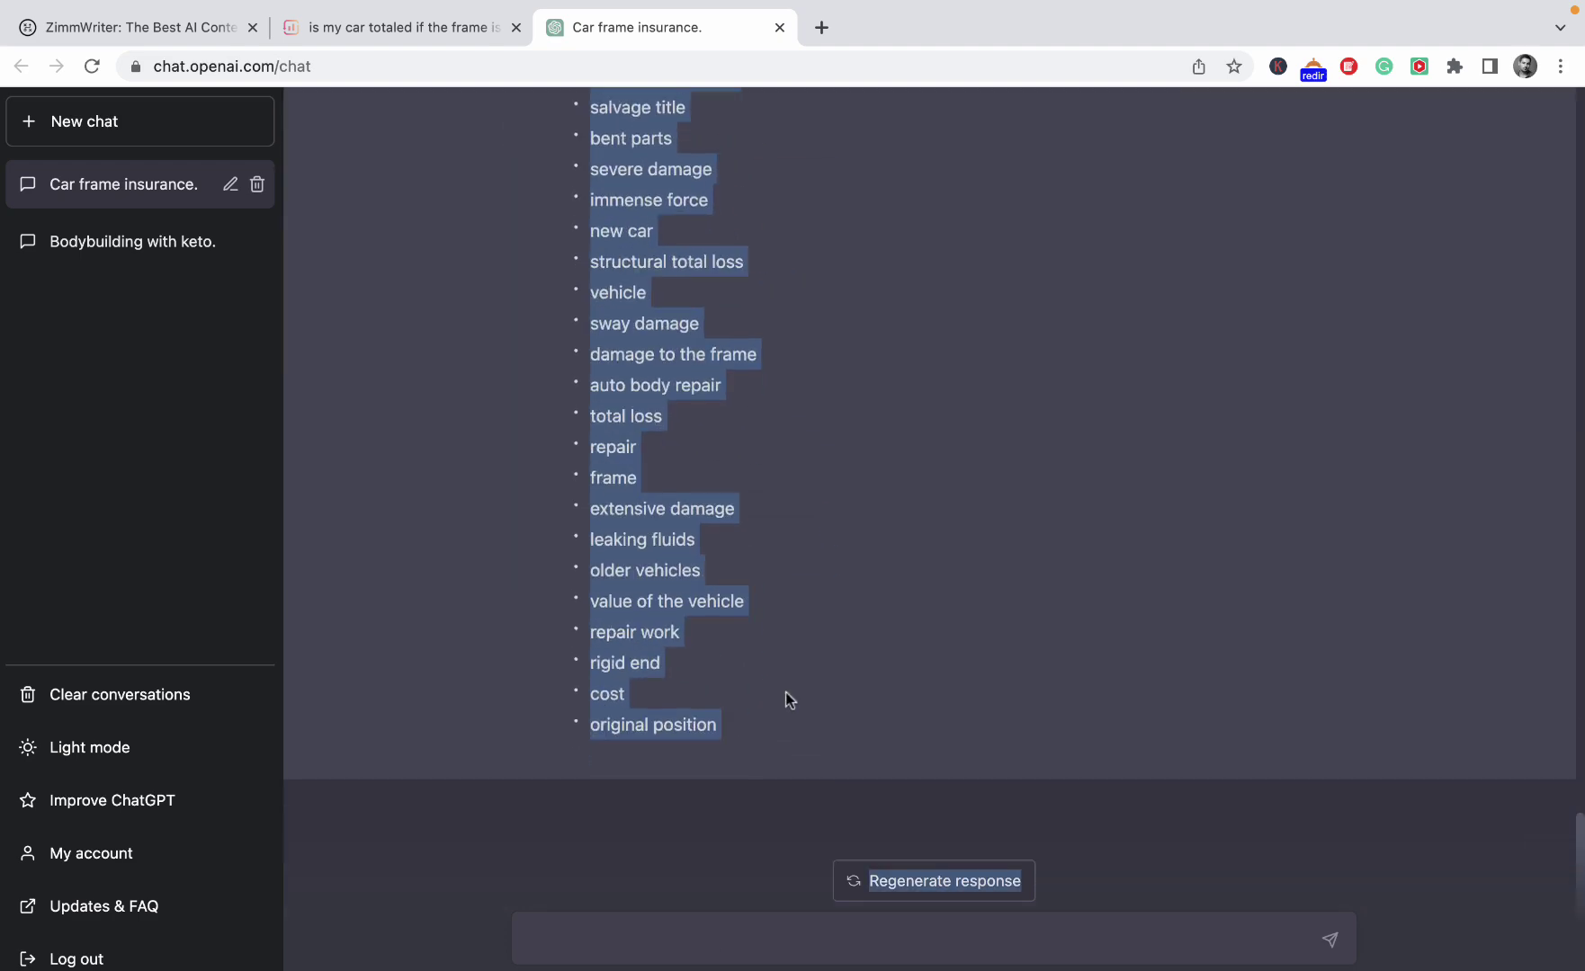
{"action": "mouse_move", "coordinate": [925, 955]}
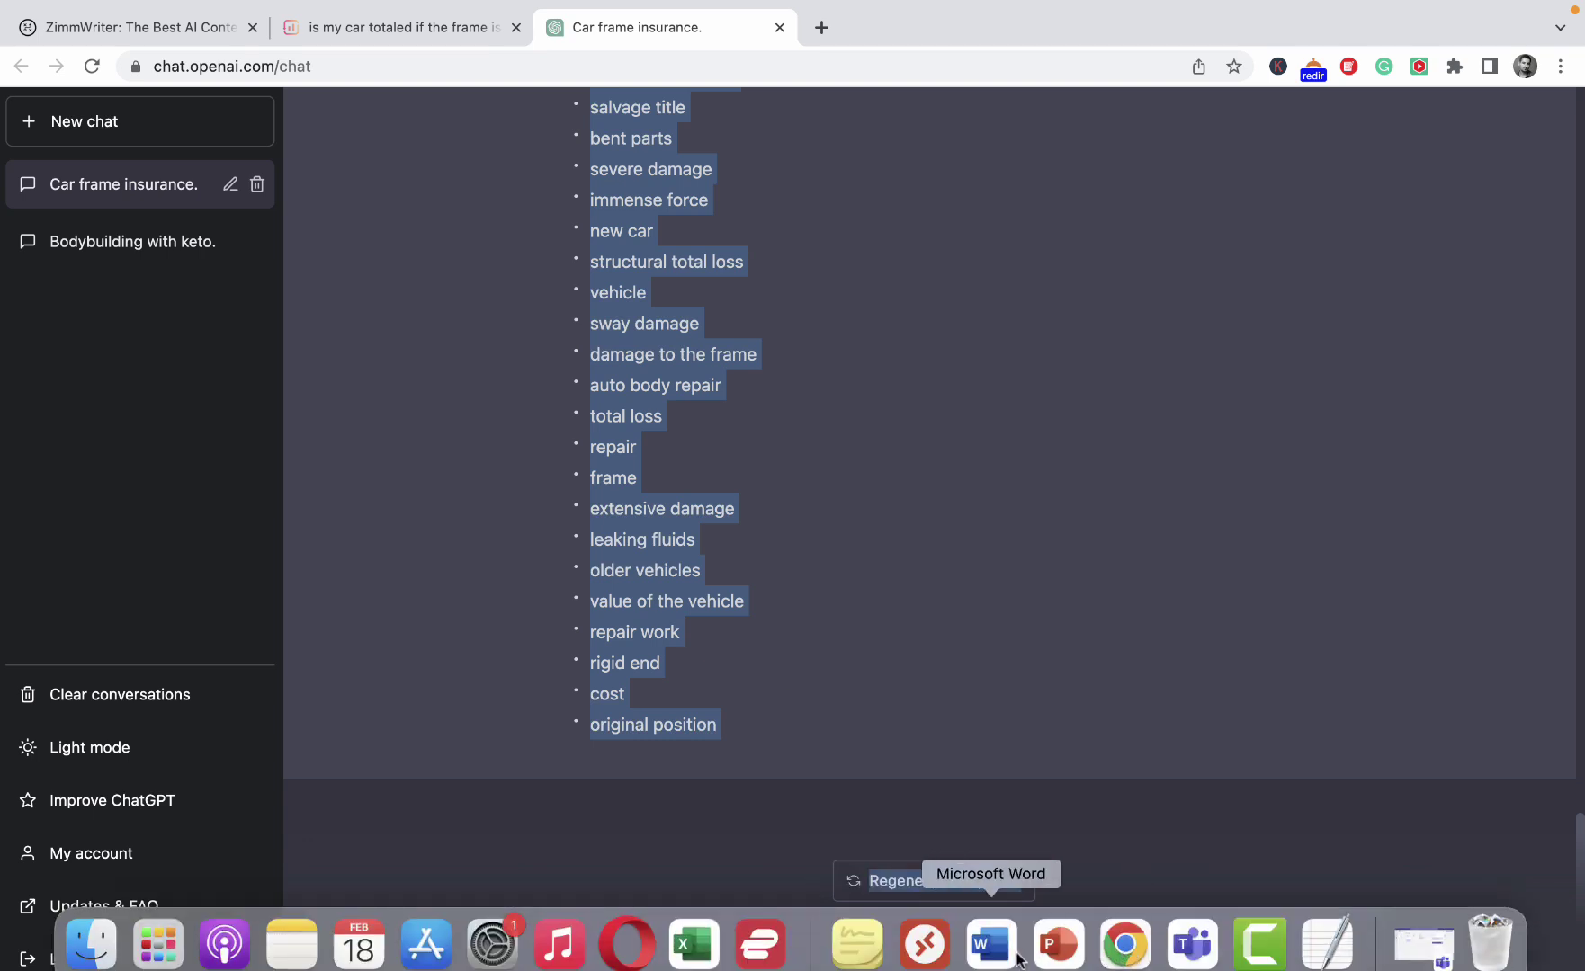
{"action": "left_click", "coordinate": [924, 944]}
Paste the ChatGPT keywords, starting with 'insurance company', into ZimmWriter's SEO Keywords box.
{"action": "left_click", "coordinate": [1138, 358]}
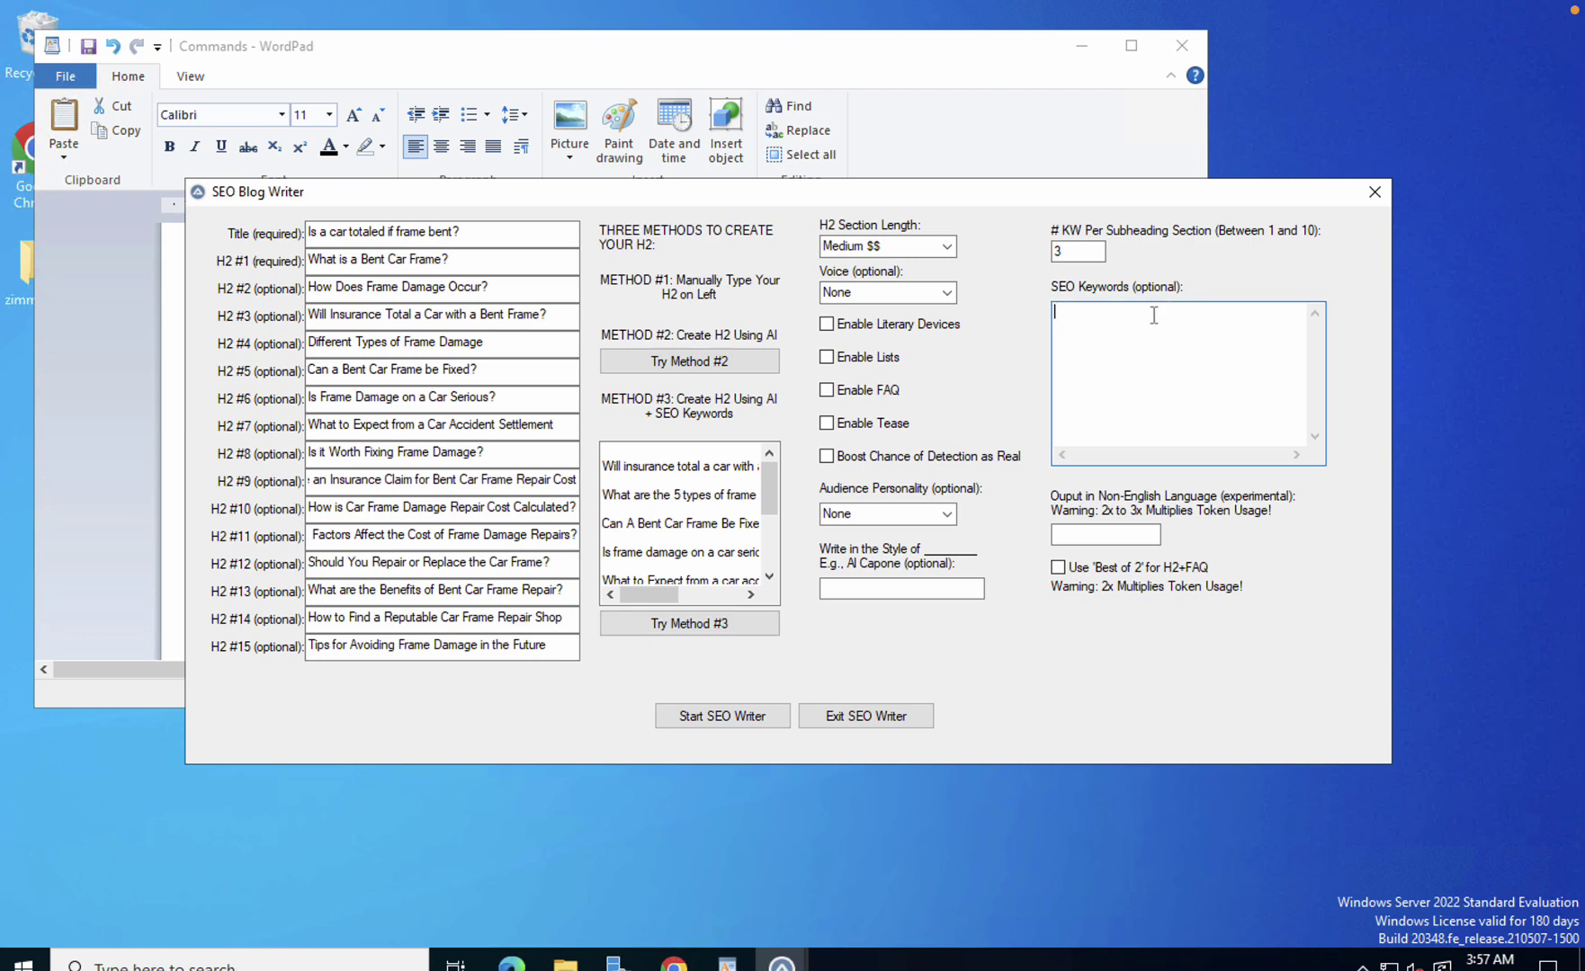
{"action": "key", "text": "ctrl+v"}
{"action": "key", "text": "shift+Tab"}
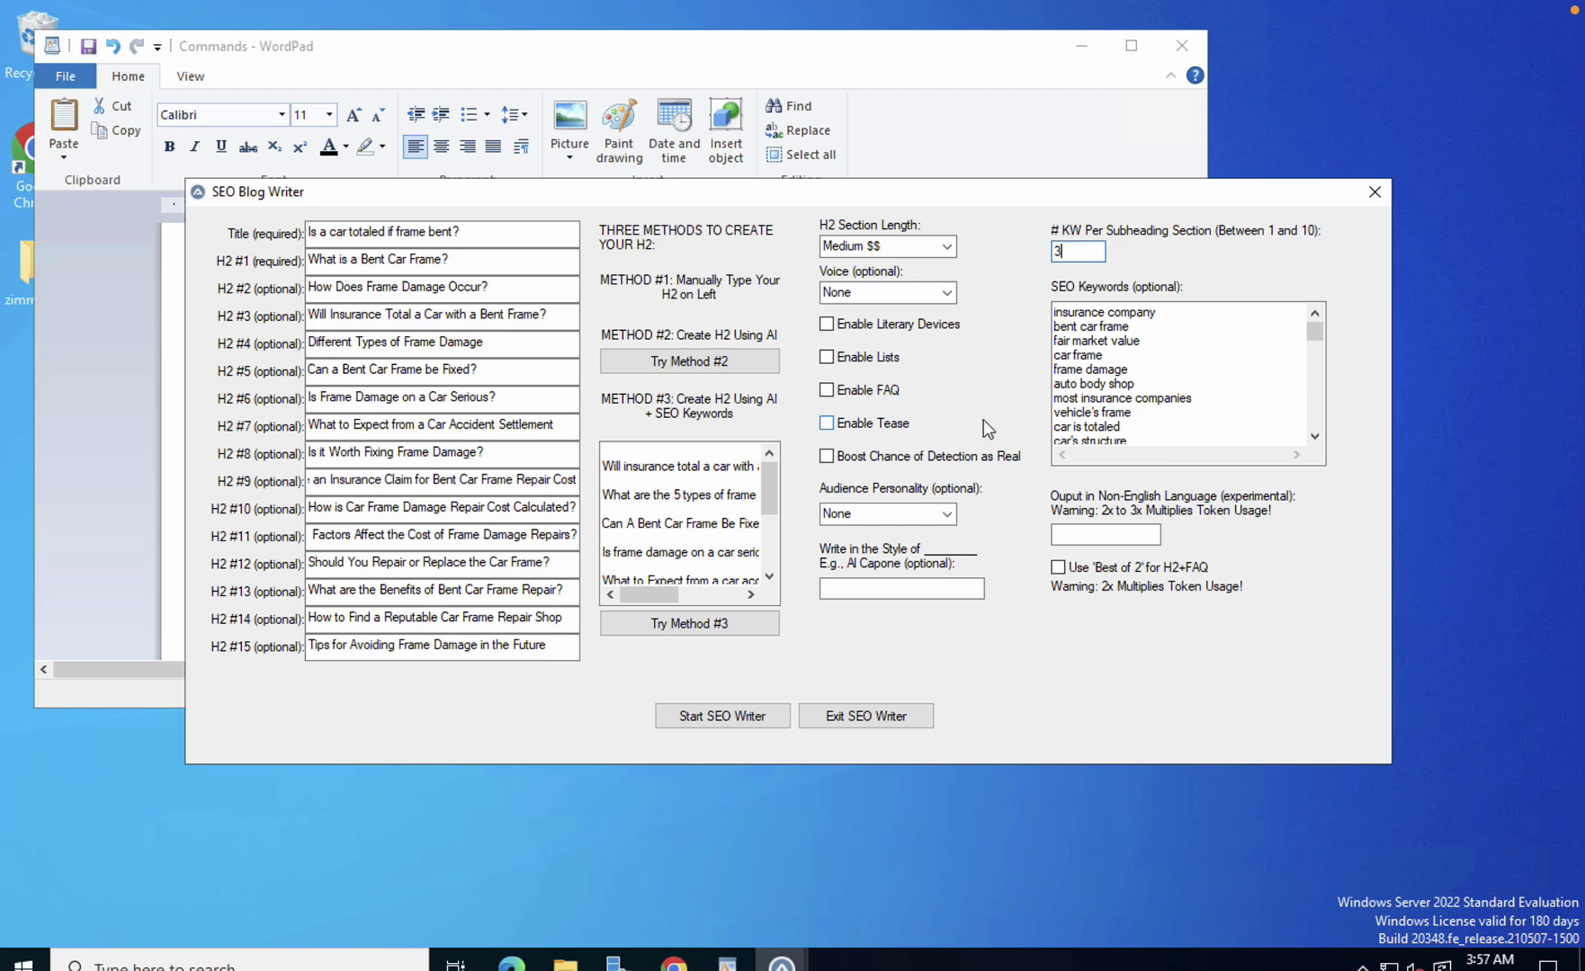
Keep Medium H2 section length, set the voice to Personal, and tick Enable FAQ.
{"action": "left_click", "coordinate": [944, 246]}
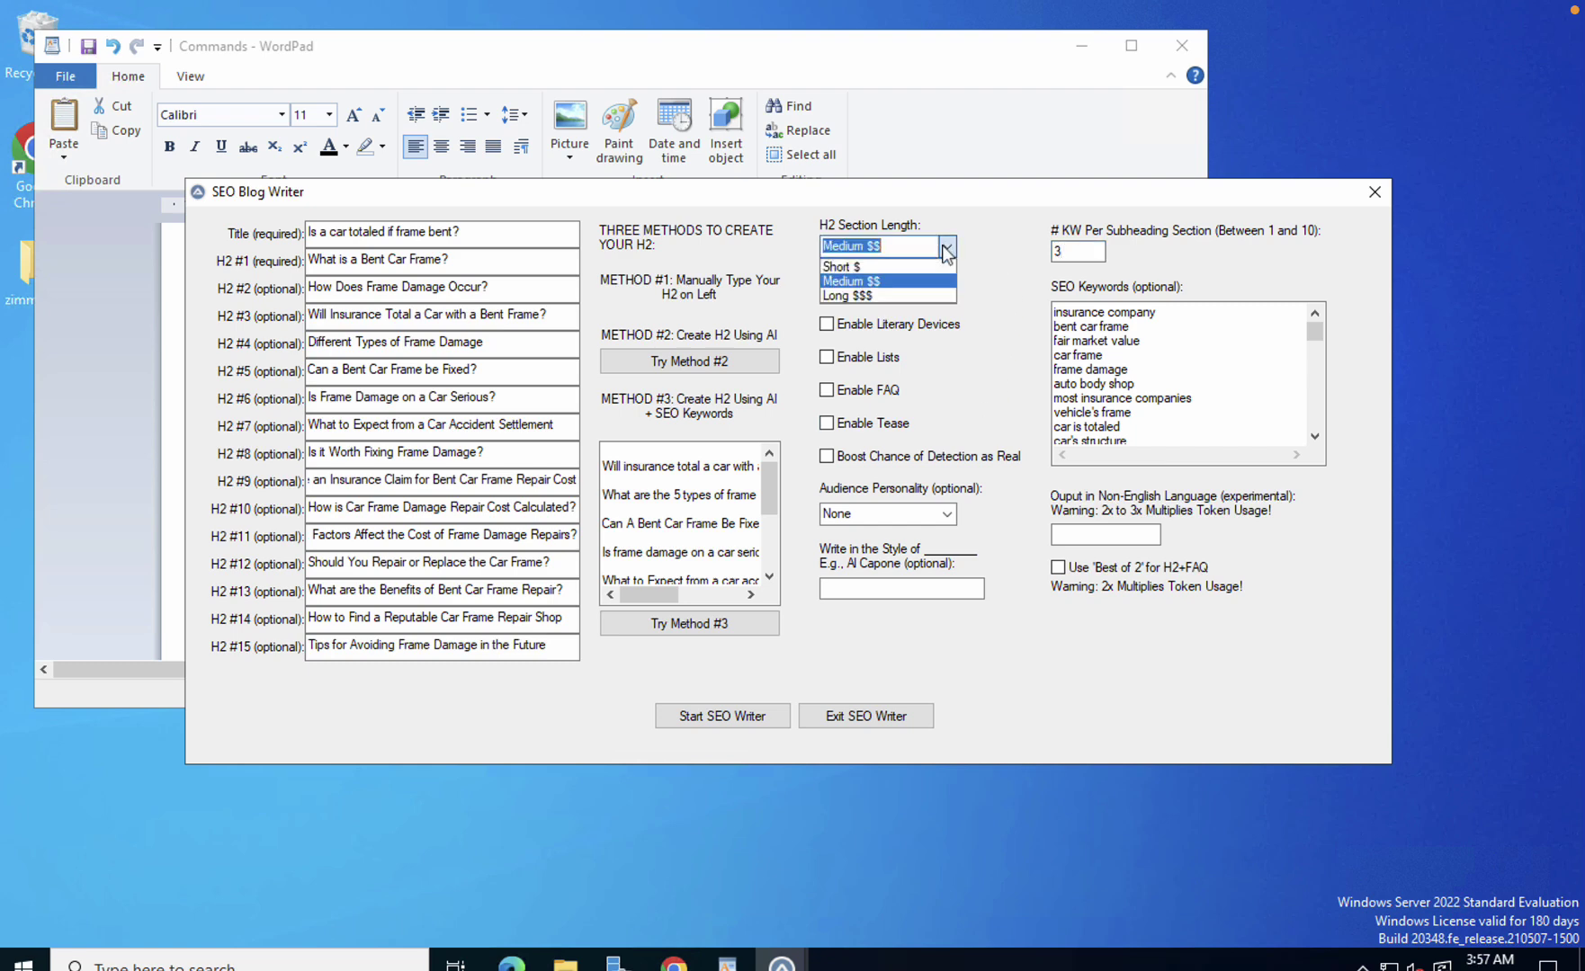
{"action": "left_click", "coordinate": [850, 280]}
{"action": "left_click", "coordinate": [945, 295]}
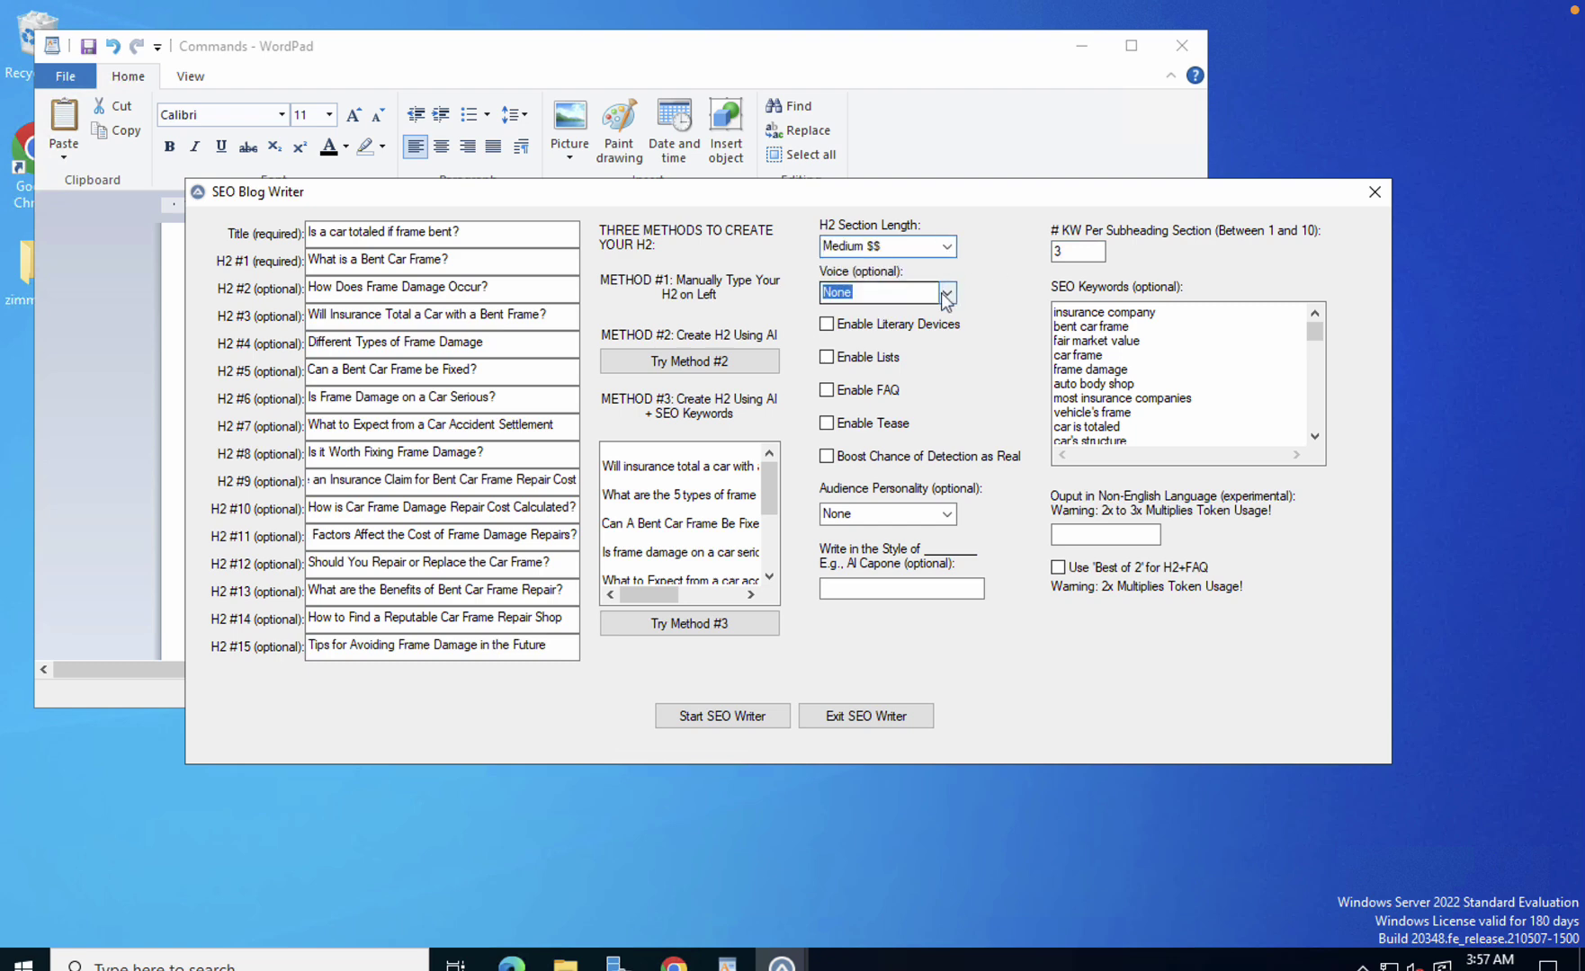
{"action": "left_click", "coordinate": [945, 295]}
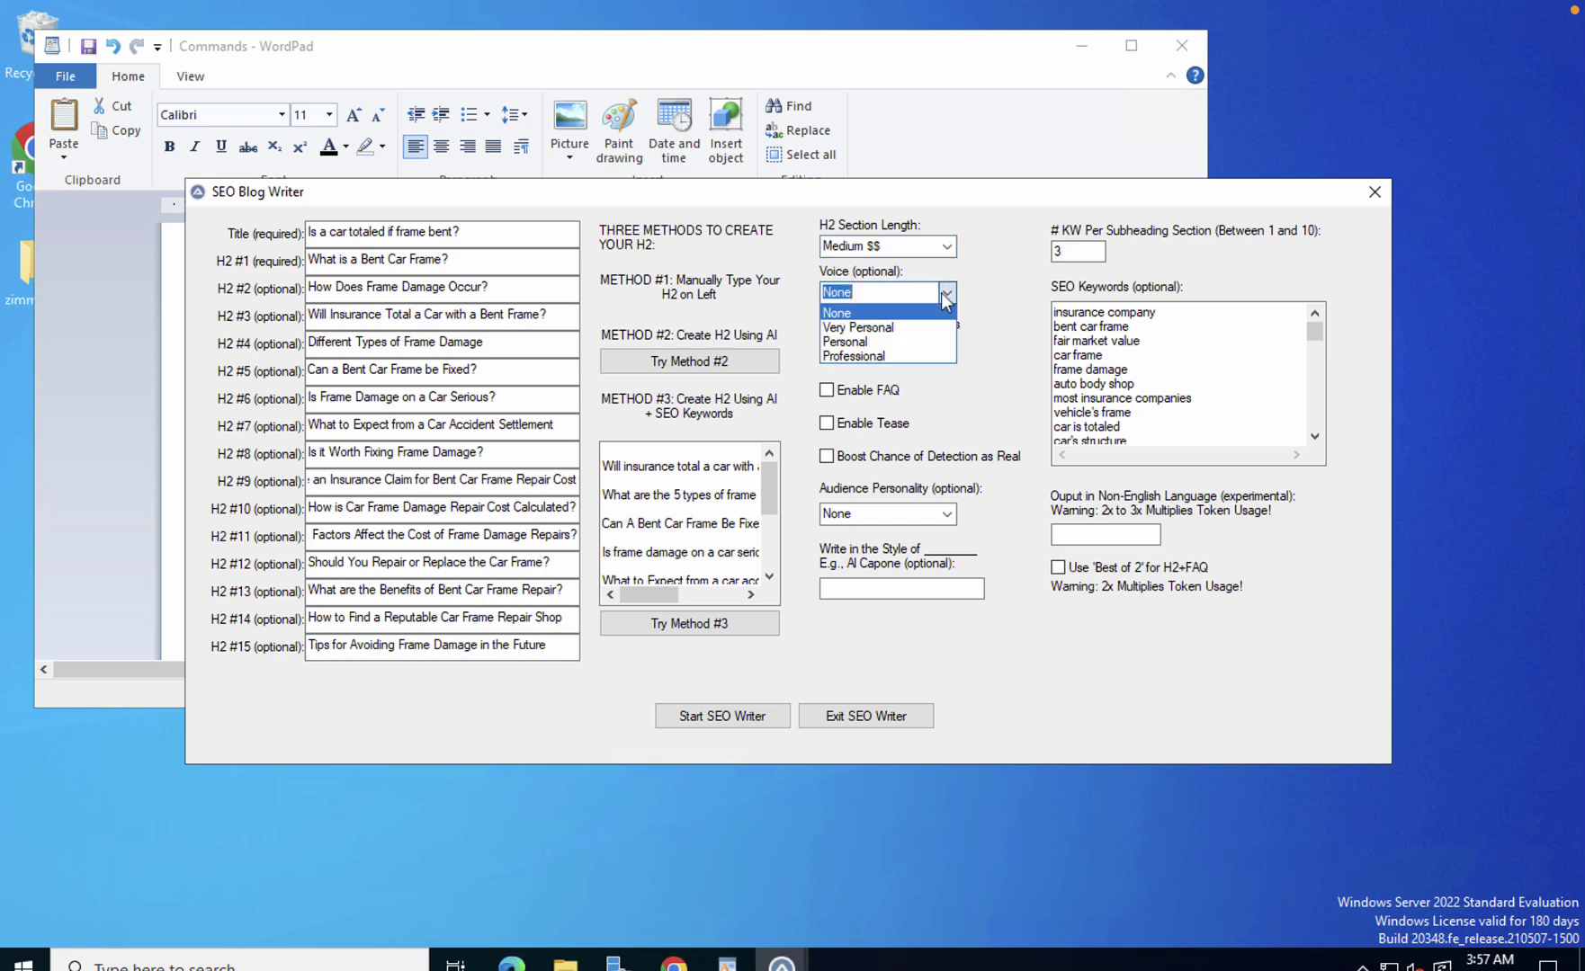
{"action": "left_click", "coordinate": [887, 343]}
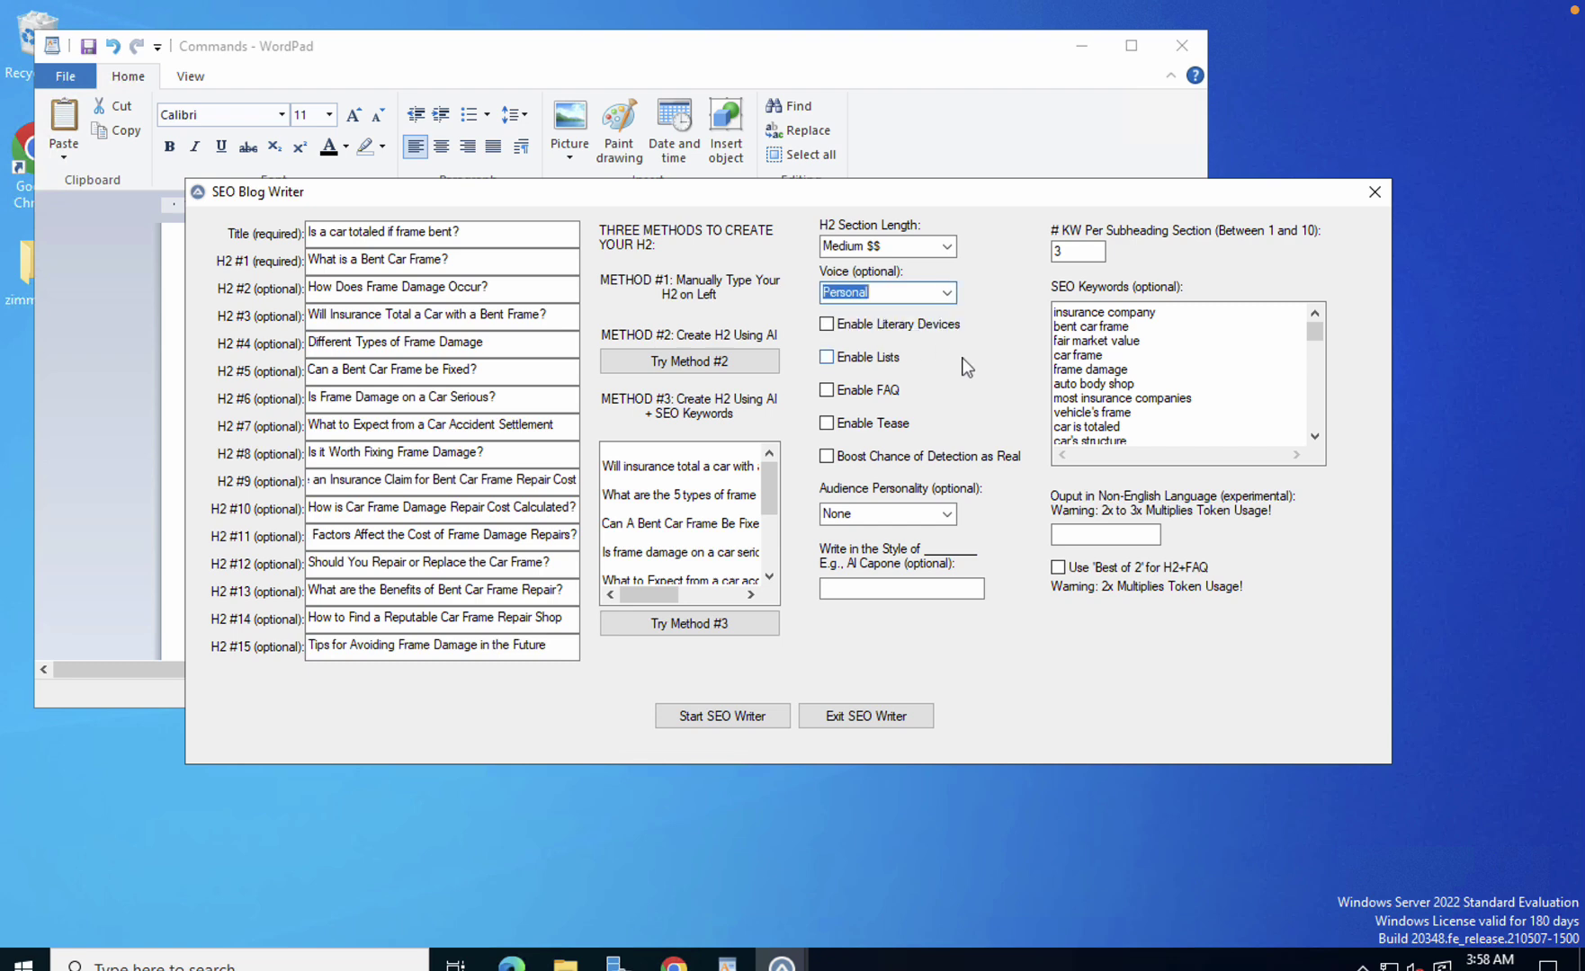
{"action": "left_click", "coordinate": [825, 392]}
Enable Literary Devices and Tease, then inspect the cut-off ninth H2 heading.
{"action": "left_click", "coordinate": [826, 392]}
{"action": "left_click", "coordinate": [827, 424]}
{"action": "left_click_drag", "start_coordinate": [382, 479], "coordinate": [425, 486]}
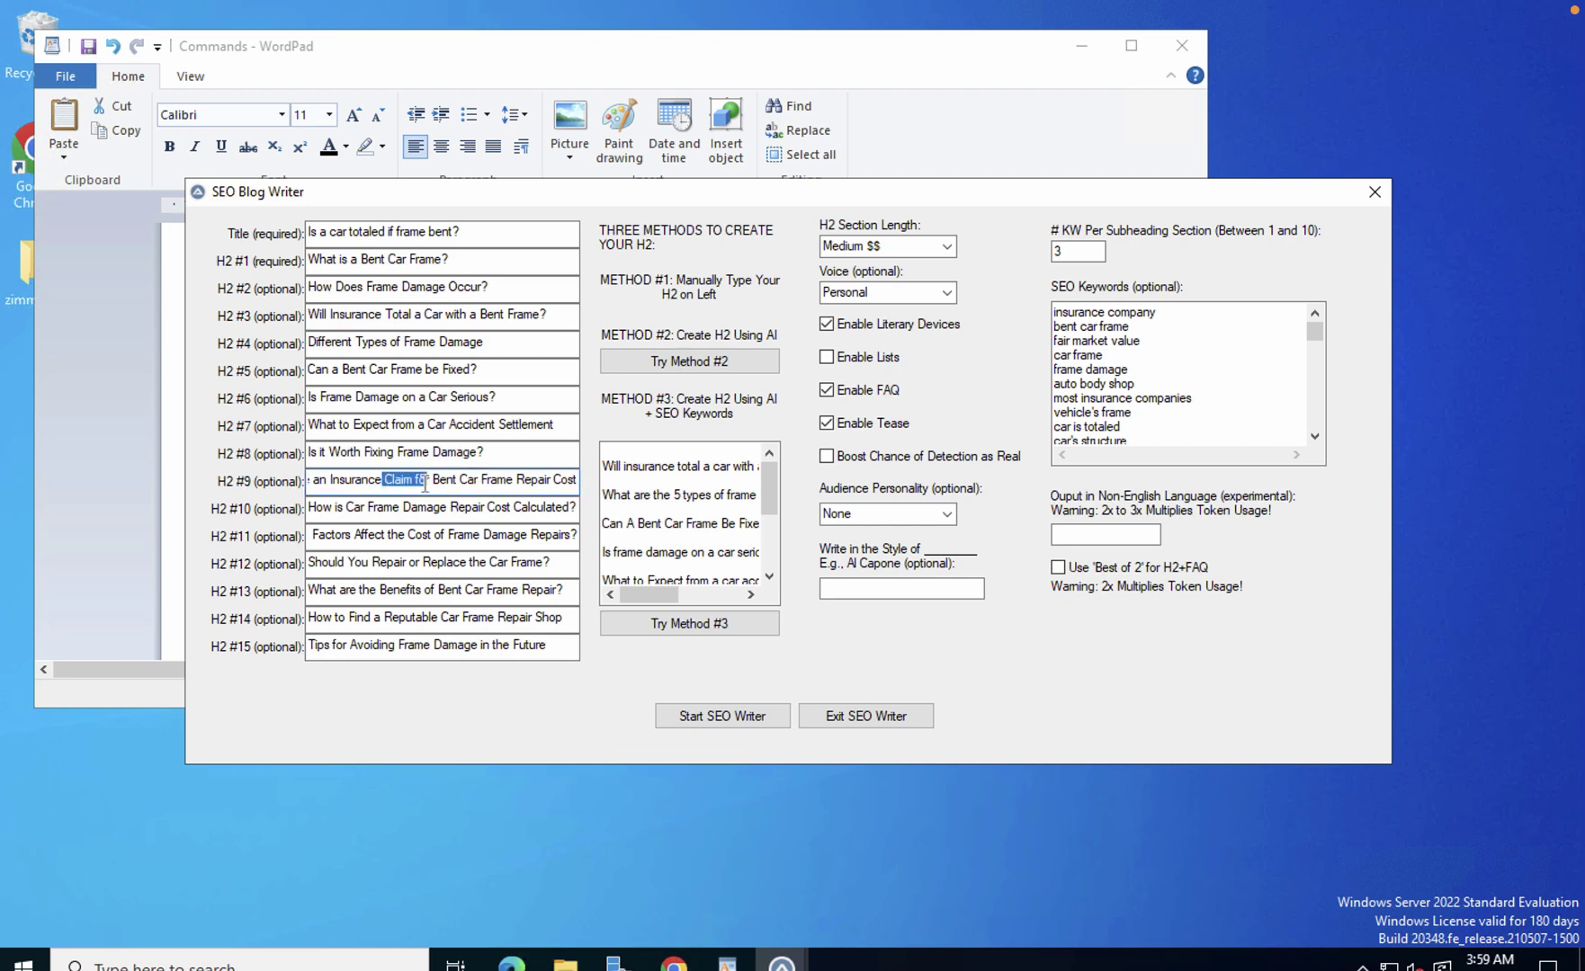
{"action": "left_click", "coordinate": [496, 452]}
Choose Ruler from the Audience Personality dropdown.
{"action": "left_click", "coordinate": [947, 516]}
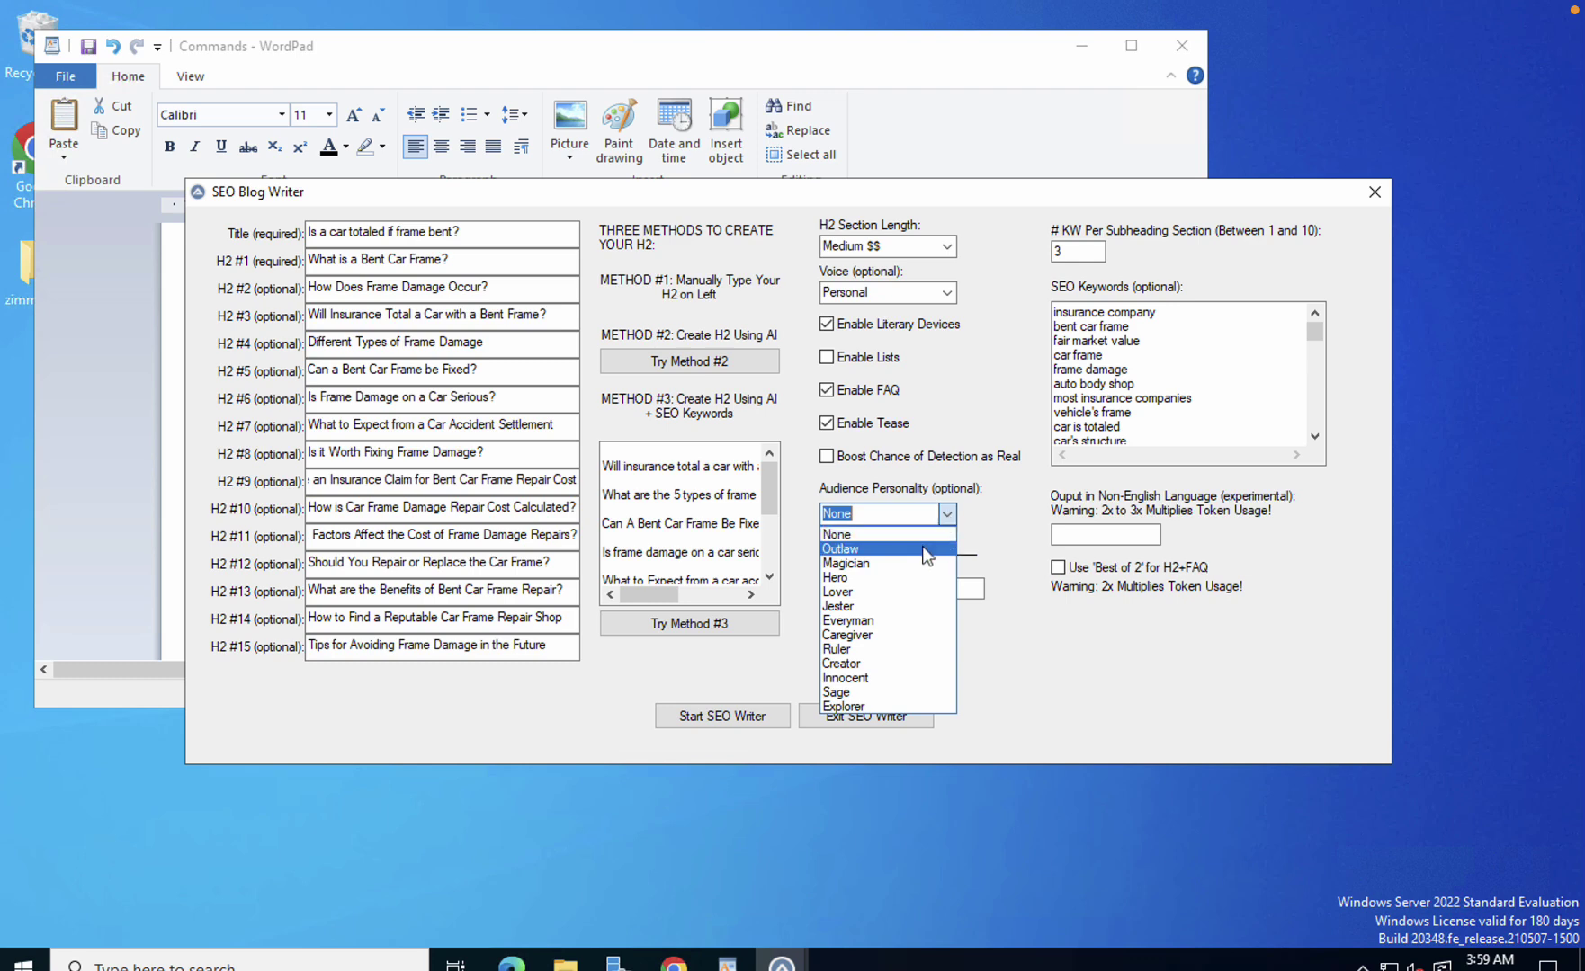
{"action": "left_click", "coordinate": [1003, 512]}
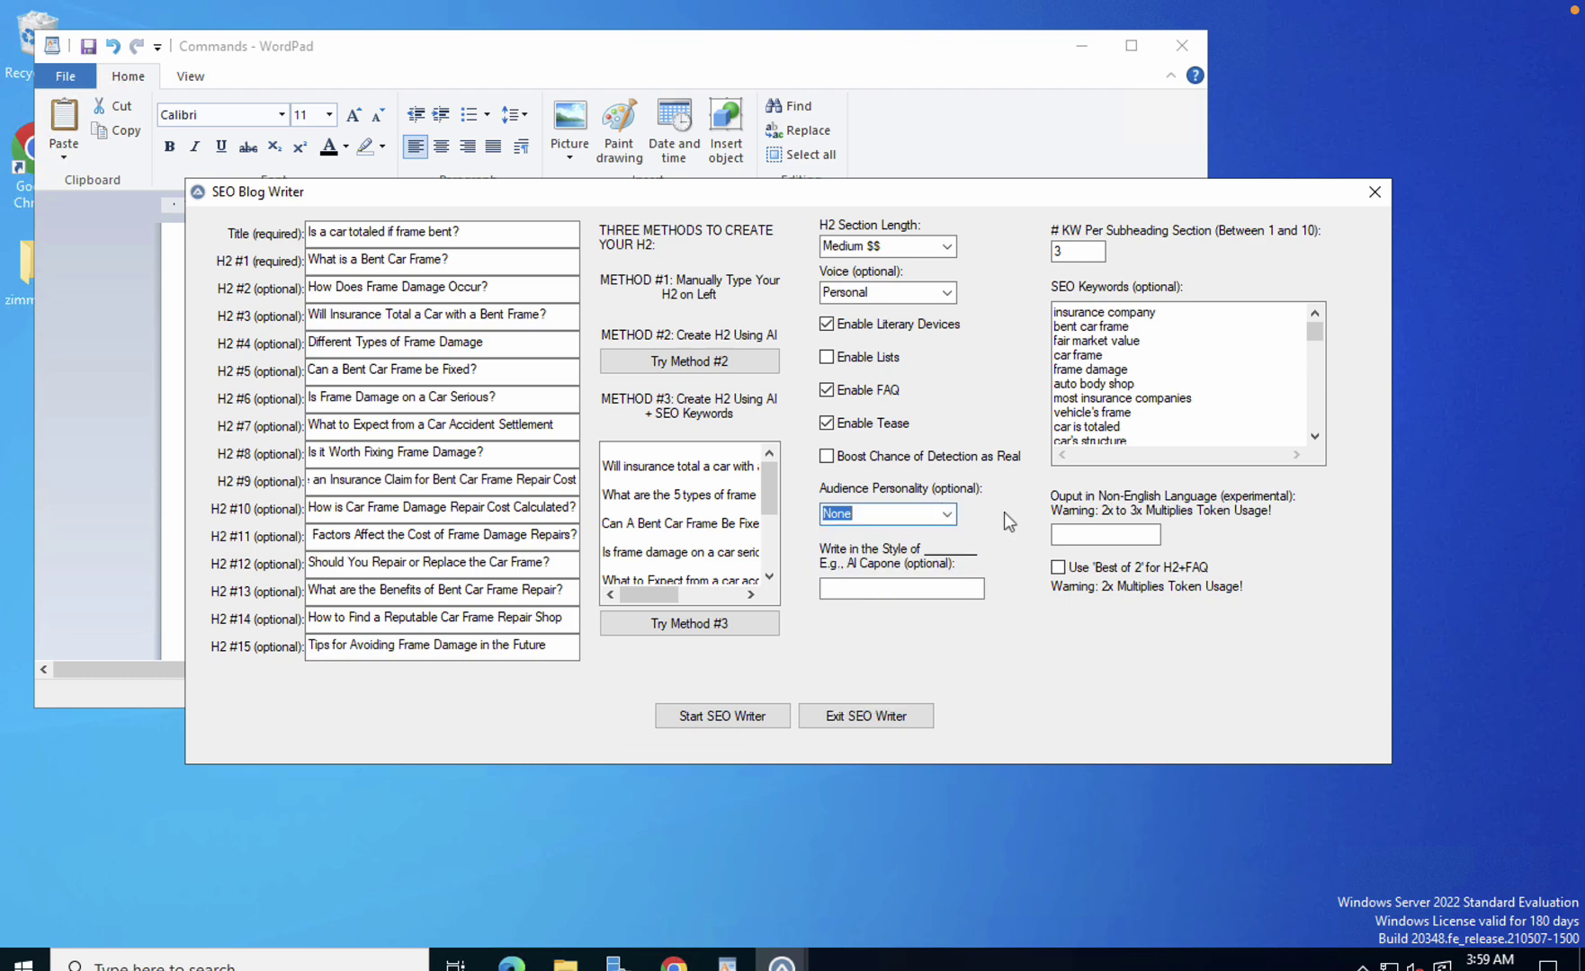
{"action": "left_click", "coordinate": [947, 514]}
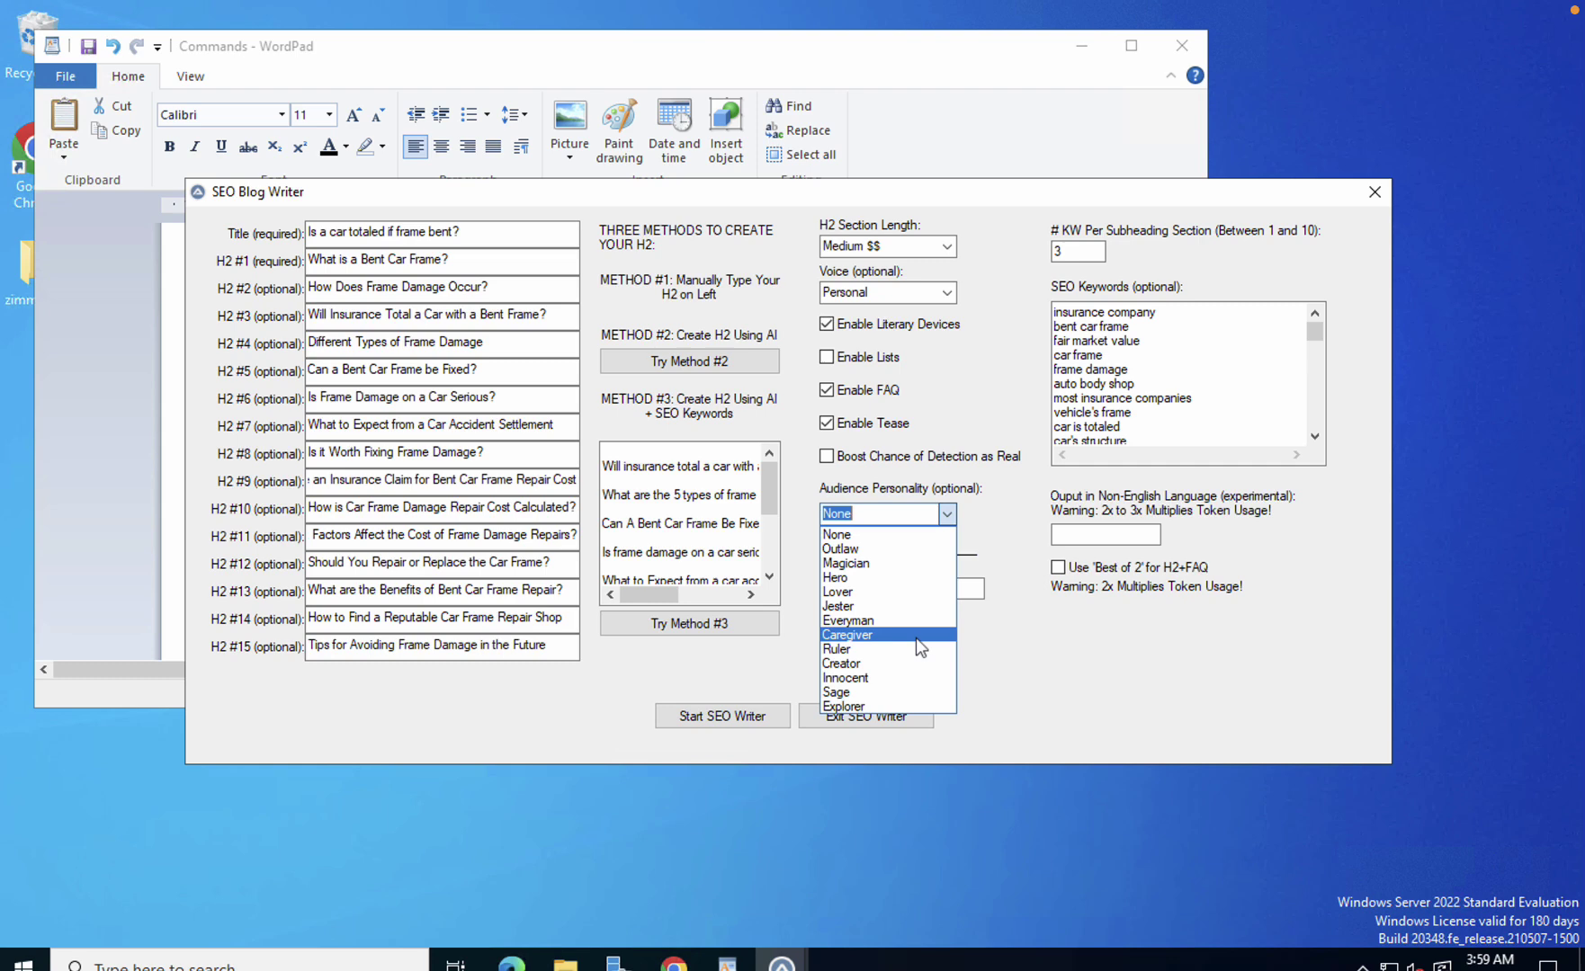
{"action": "left_click", "coordinate": [850, 650]}
{"action": "left_click", "coordinate": [853, 586]}
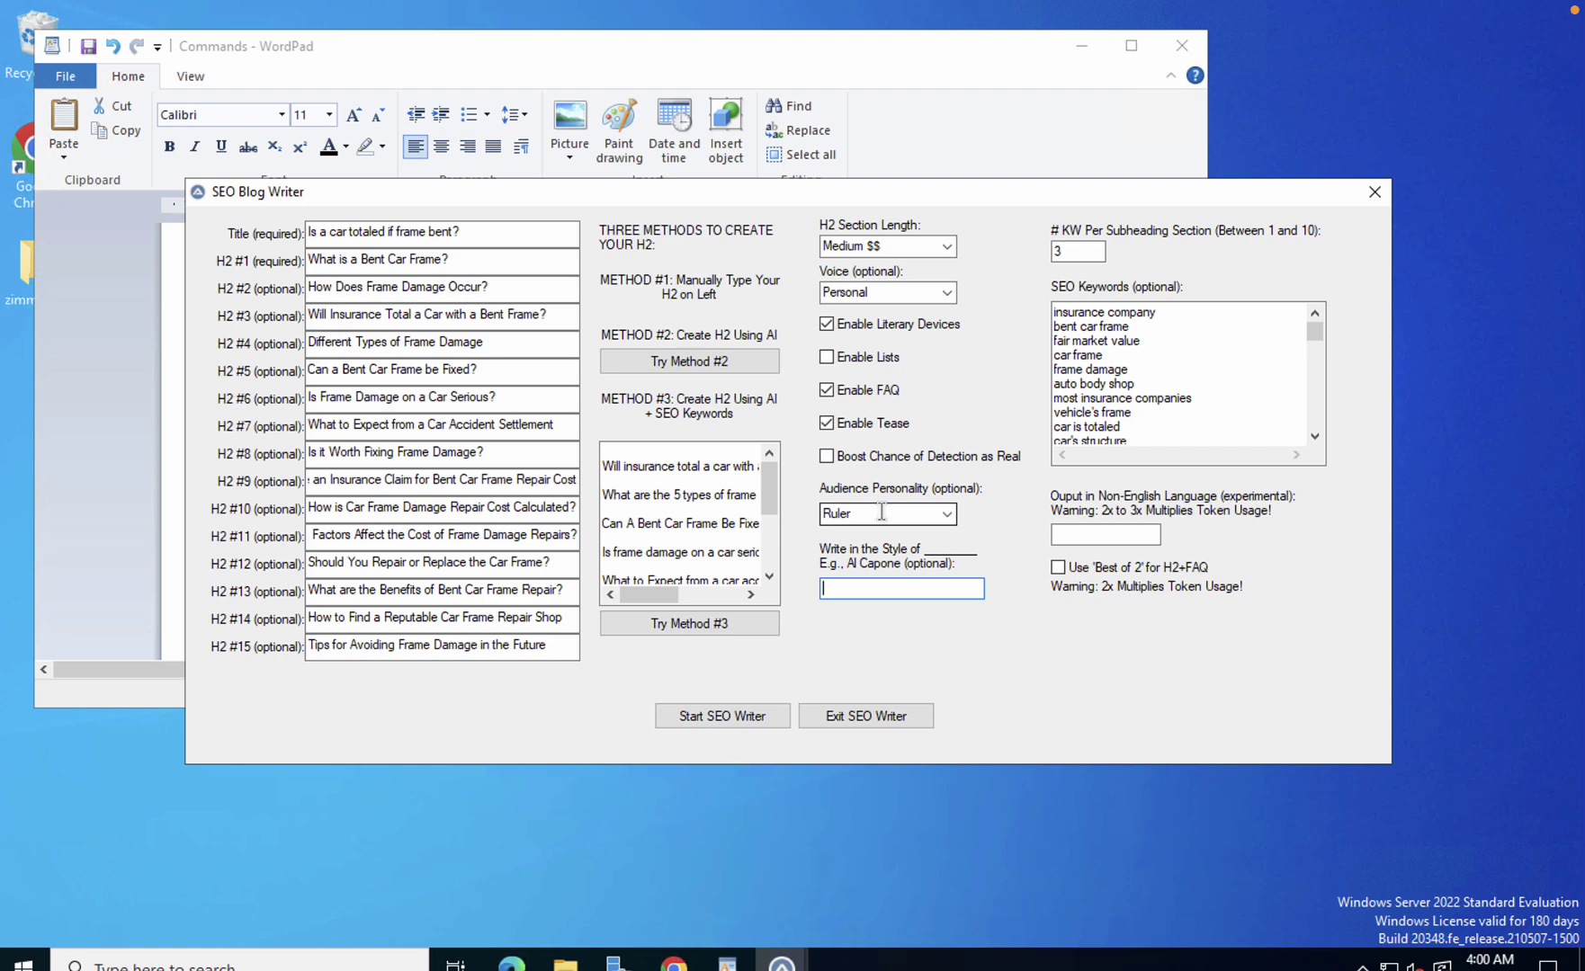
Launch the SEO Writer, accept the background-writing notice, and minimize WordPad.
{"action": "left_click", "coordinate": [684, 717]}
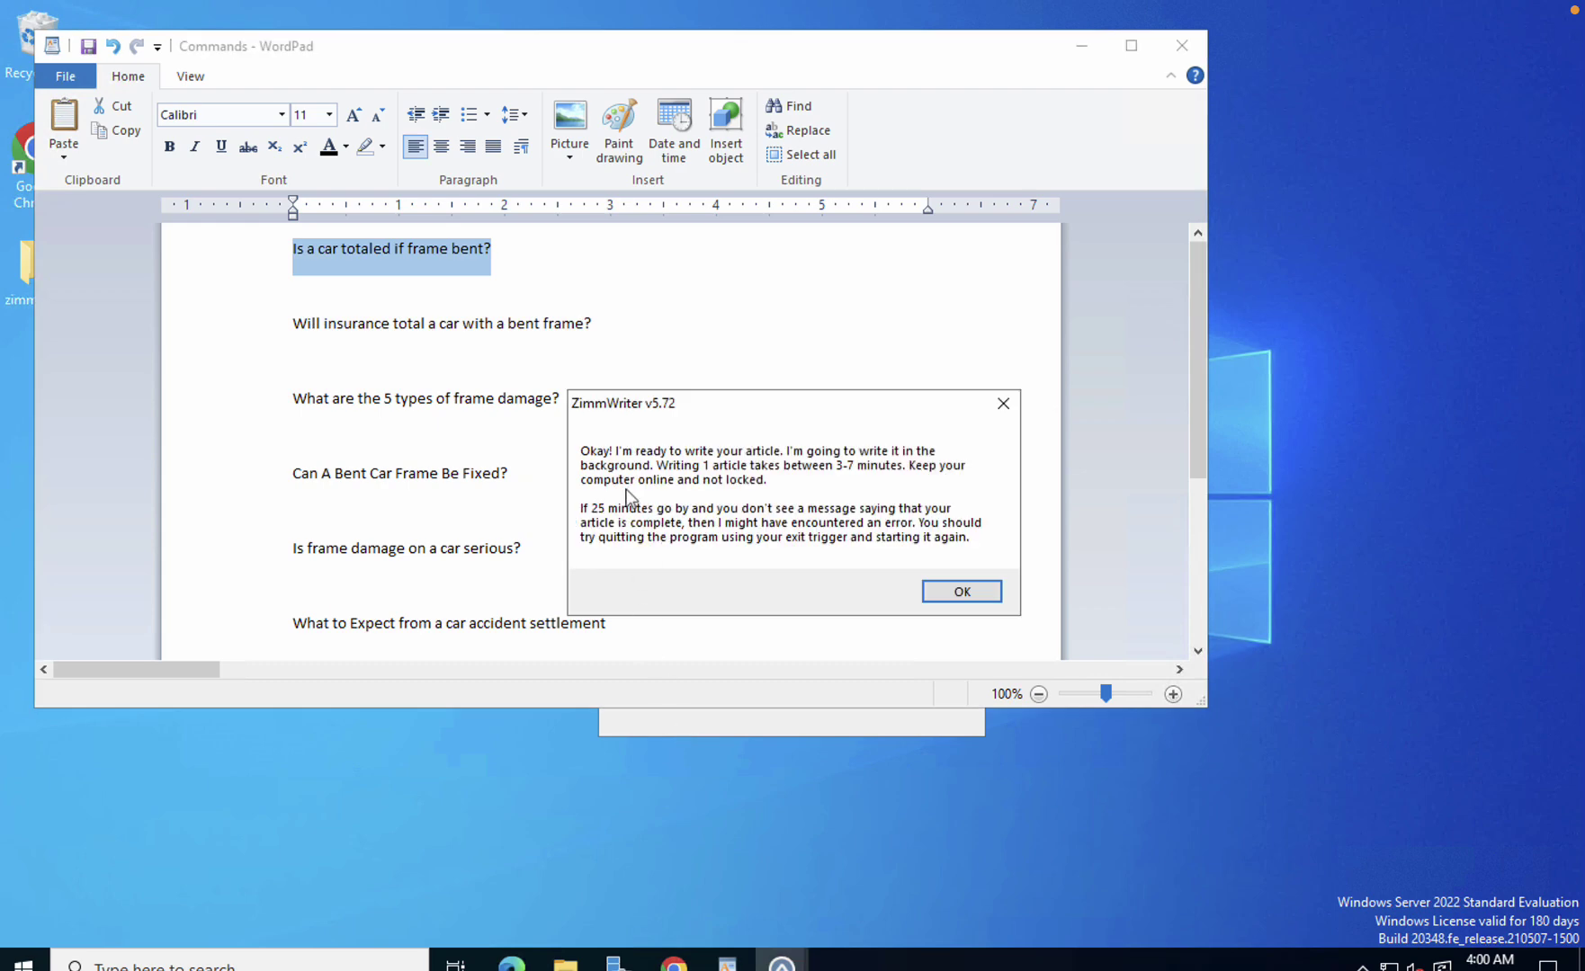
{"action": "left_click", "coordinate": [959, 590]}
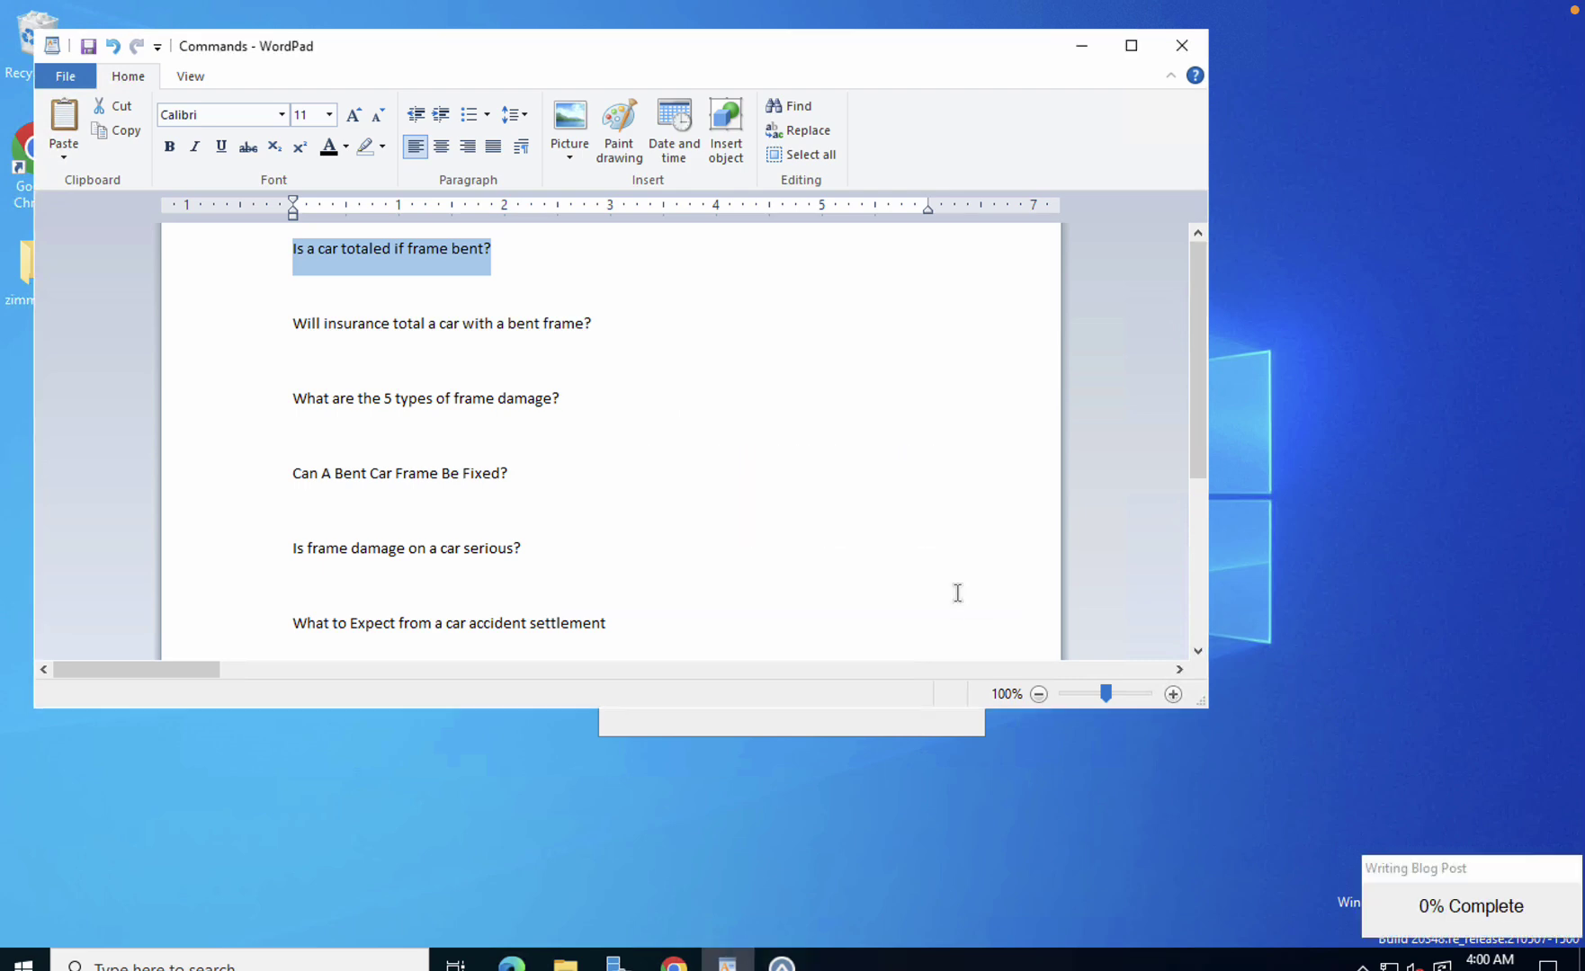
{"action": "left_click", "coordinate": [1081, 46]}
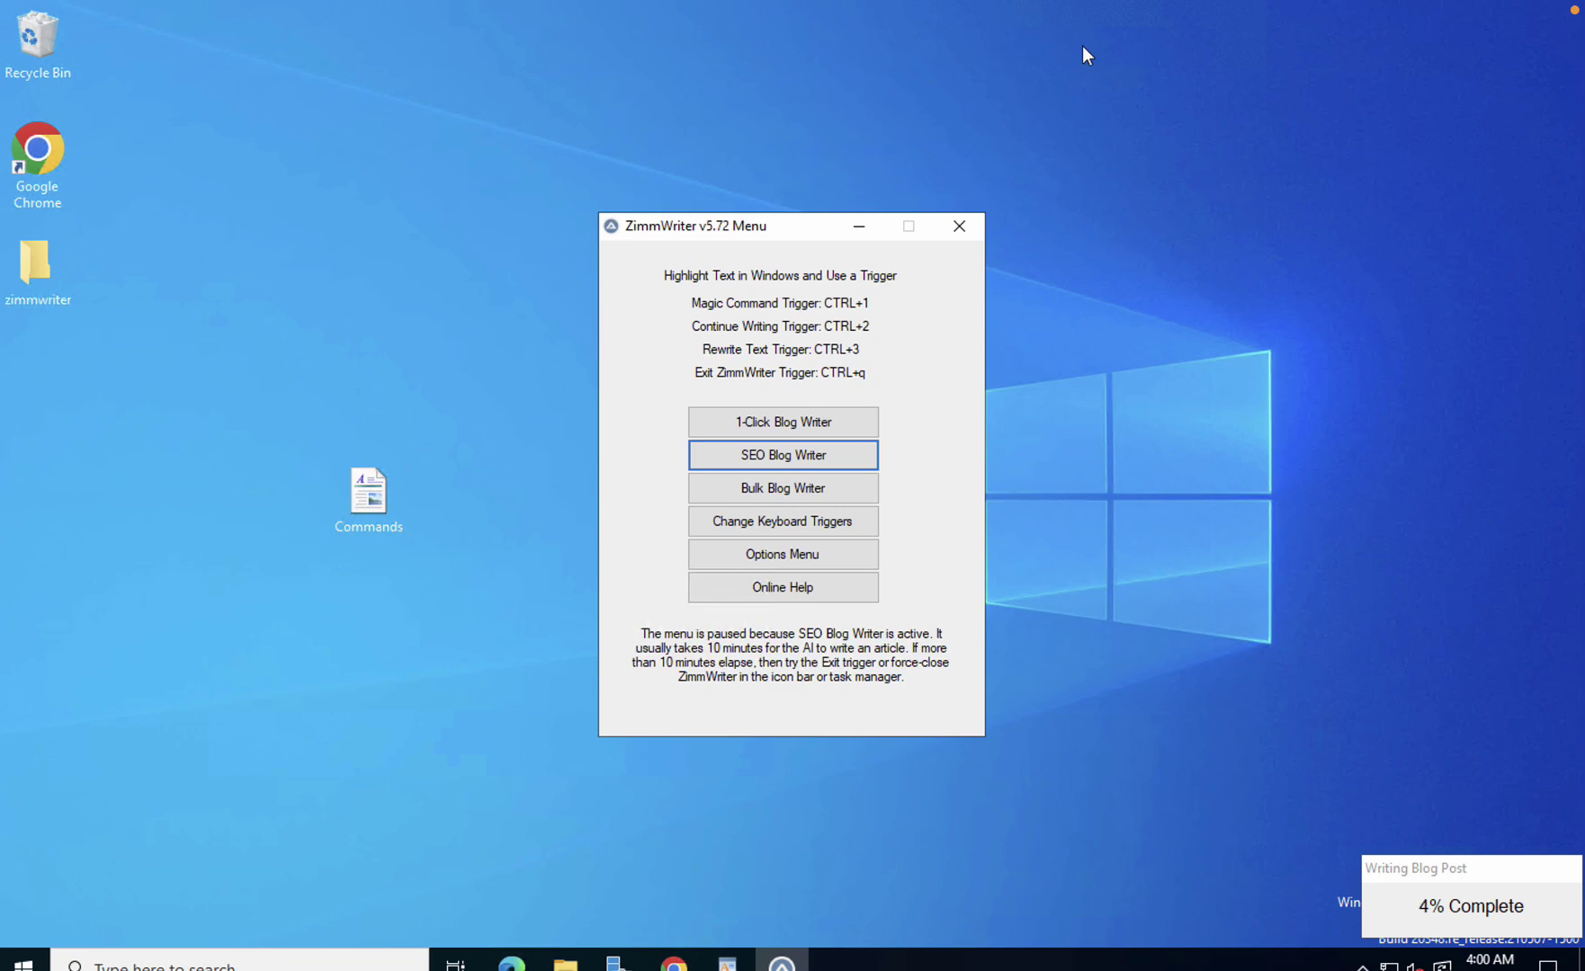
Review the output estimates: 4,958 words, 13,473 tokens and the estimated cost.
{"action": "left_click", "coordinate": [1001, 11]}
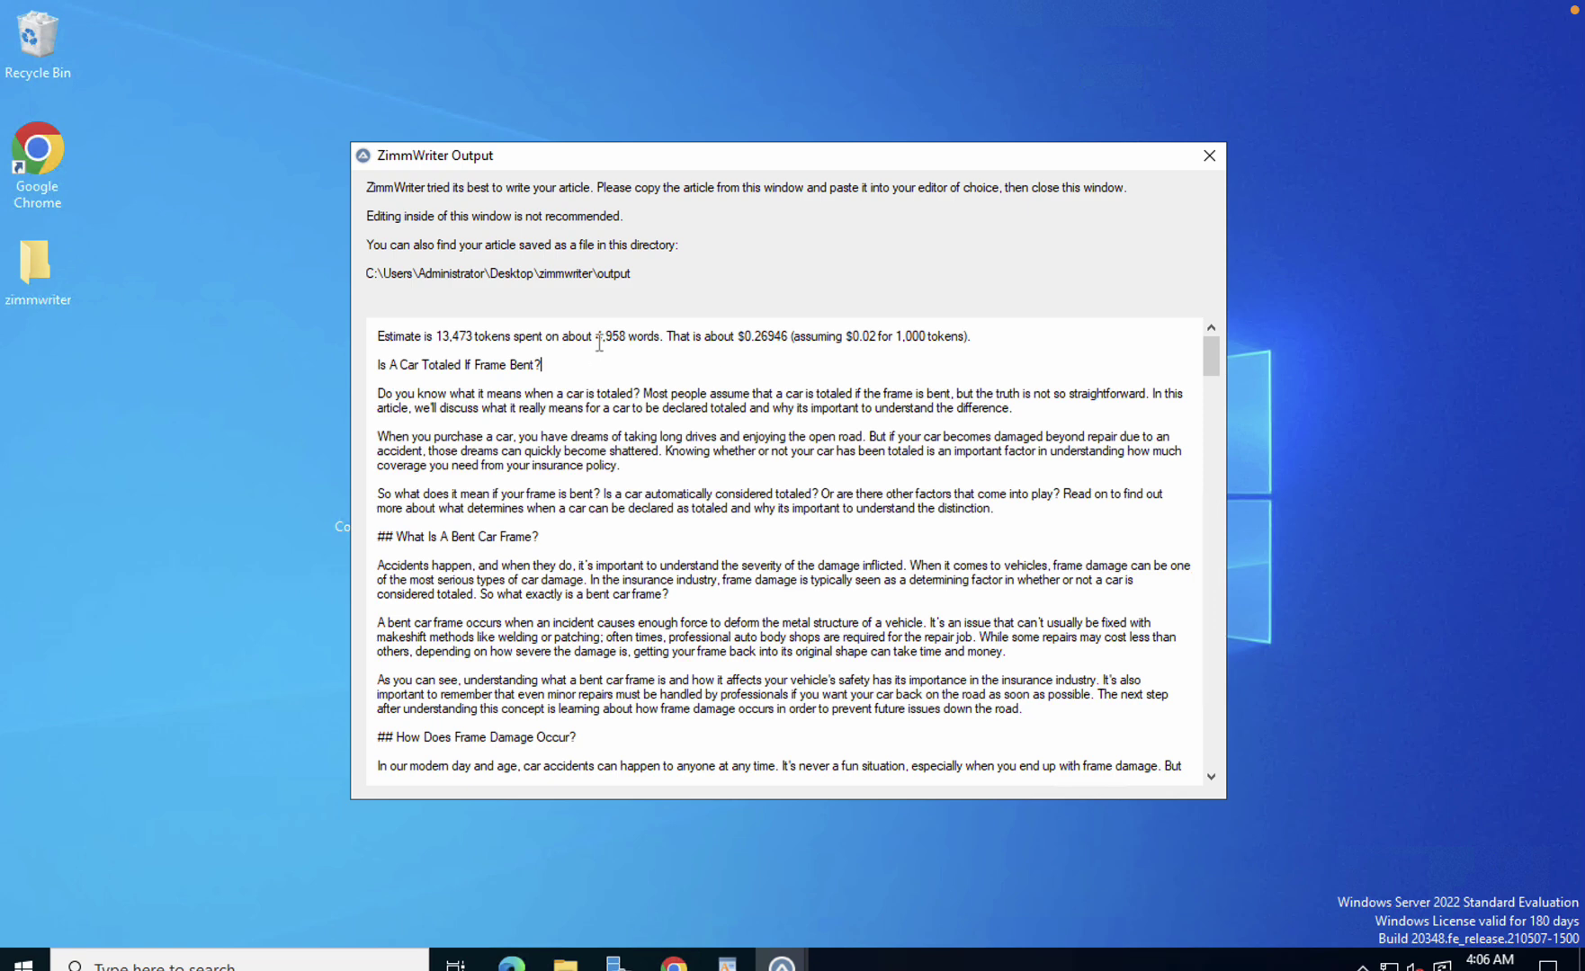
{"action": "left_click_drag", "start_coordinate": [596, 338], "coordinate": [625, 340]}
{"action": "left_click_drag", "start_coordinate": [770, 336], "coordinate": [751, 335]}
{"action": "left_click_drag", "start_coordinate": [477, 335], "coordinate": [435, 336]}
Select the entire generated article and bring Chrome to the front.
{"action": "key", "text": "ctrl+a"}
{"action": "scroll", "coordinate": [632, 719], "scroll_direction": "down", "scroll_amount": 7}
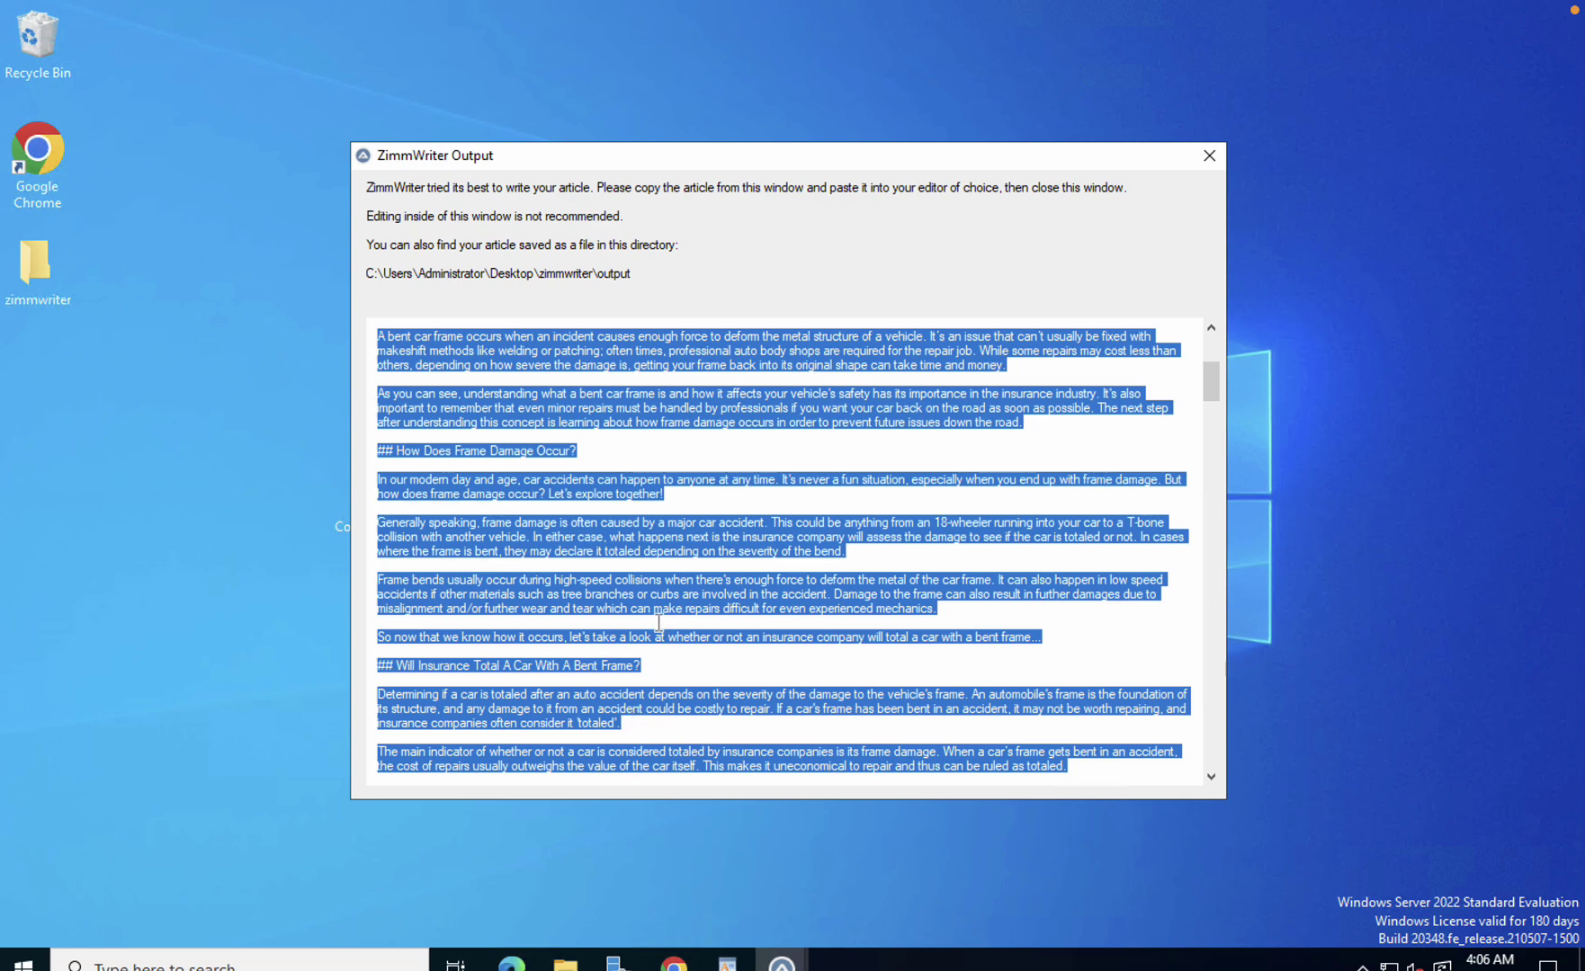
{"action": "mouse_move", "coordinate": [882, 956]}
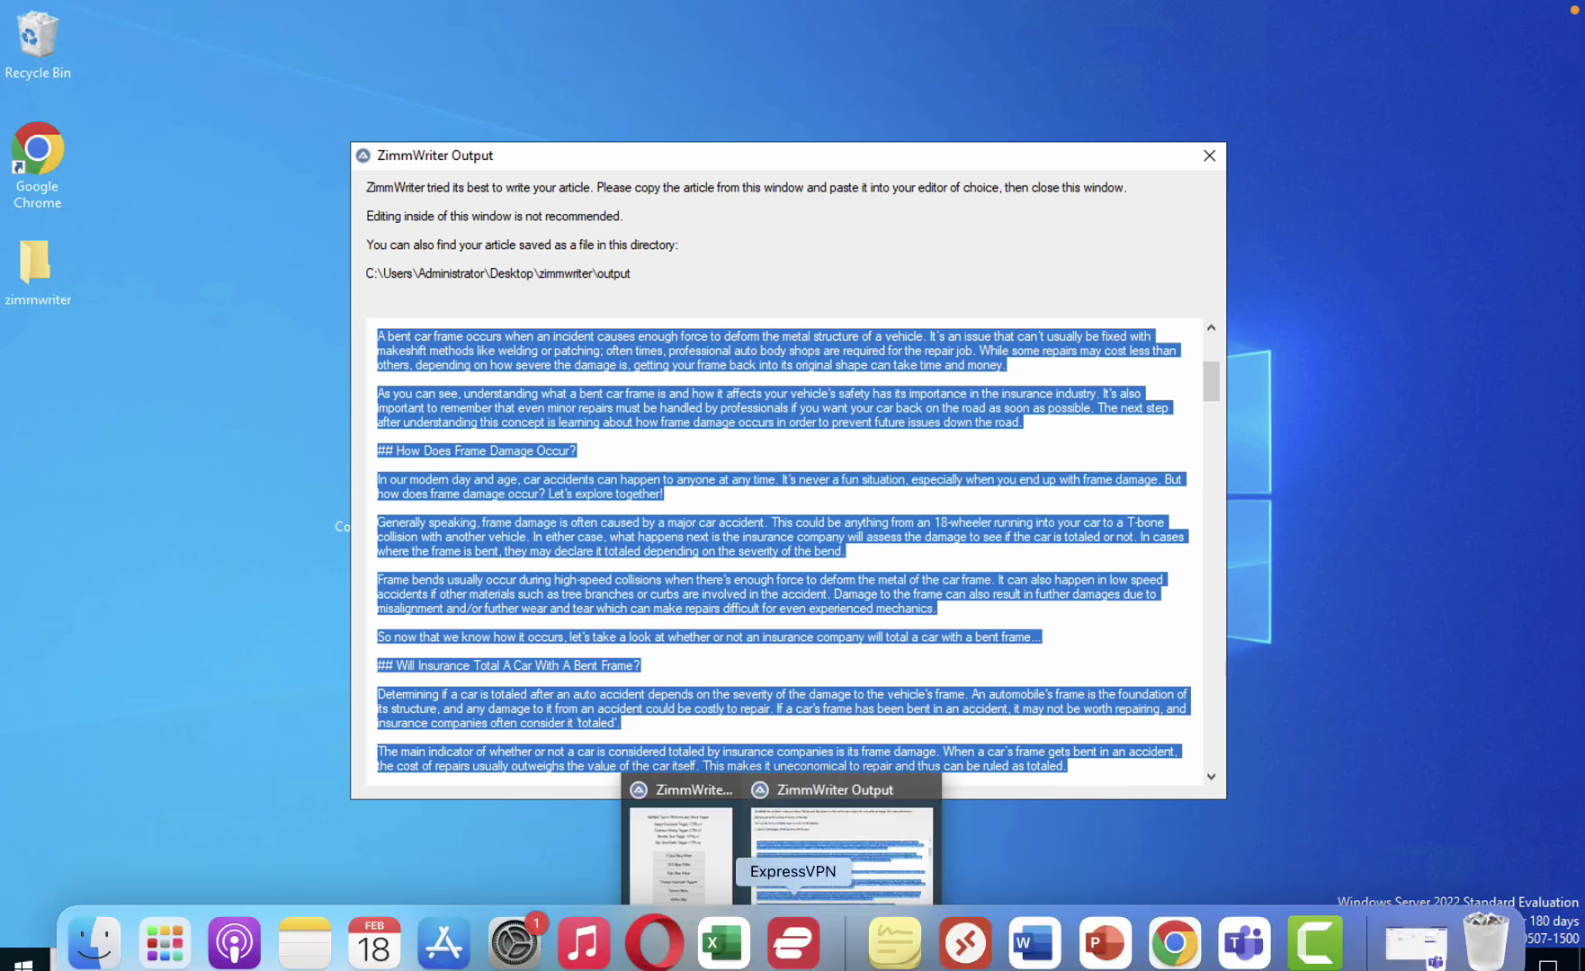
{"action": "left_click", "coordinate": [1173, 943]}
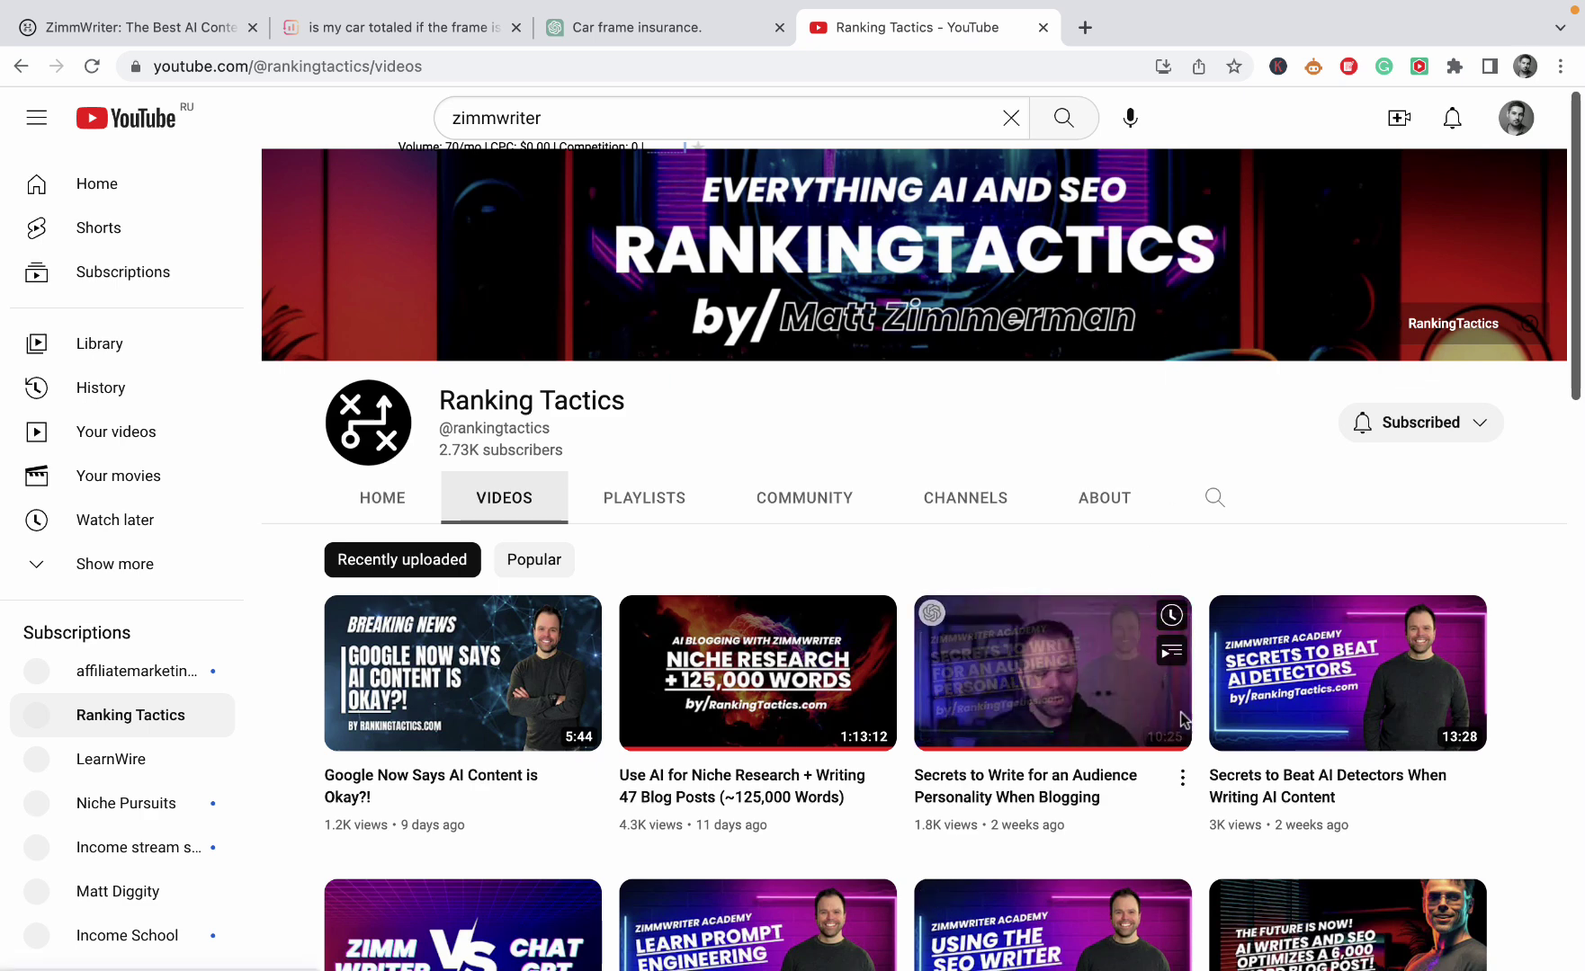
{"action": "mouse_move", "coordinate": [1213, 810]}
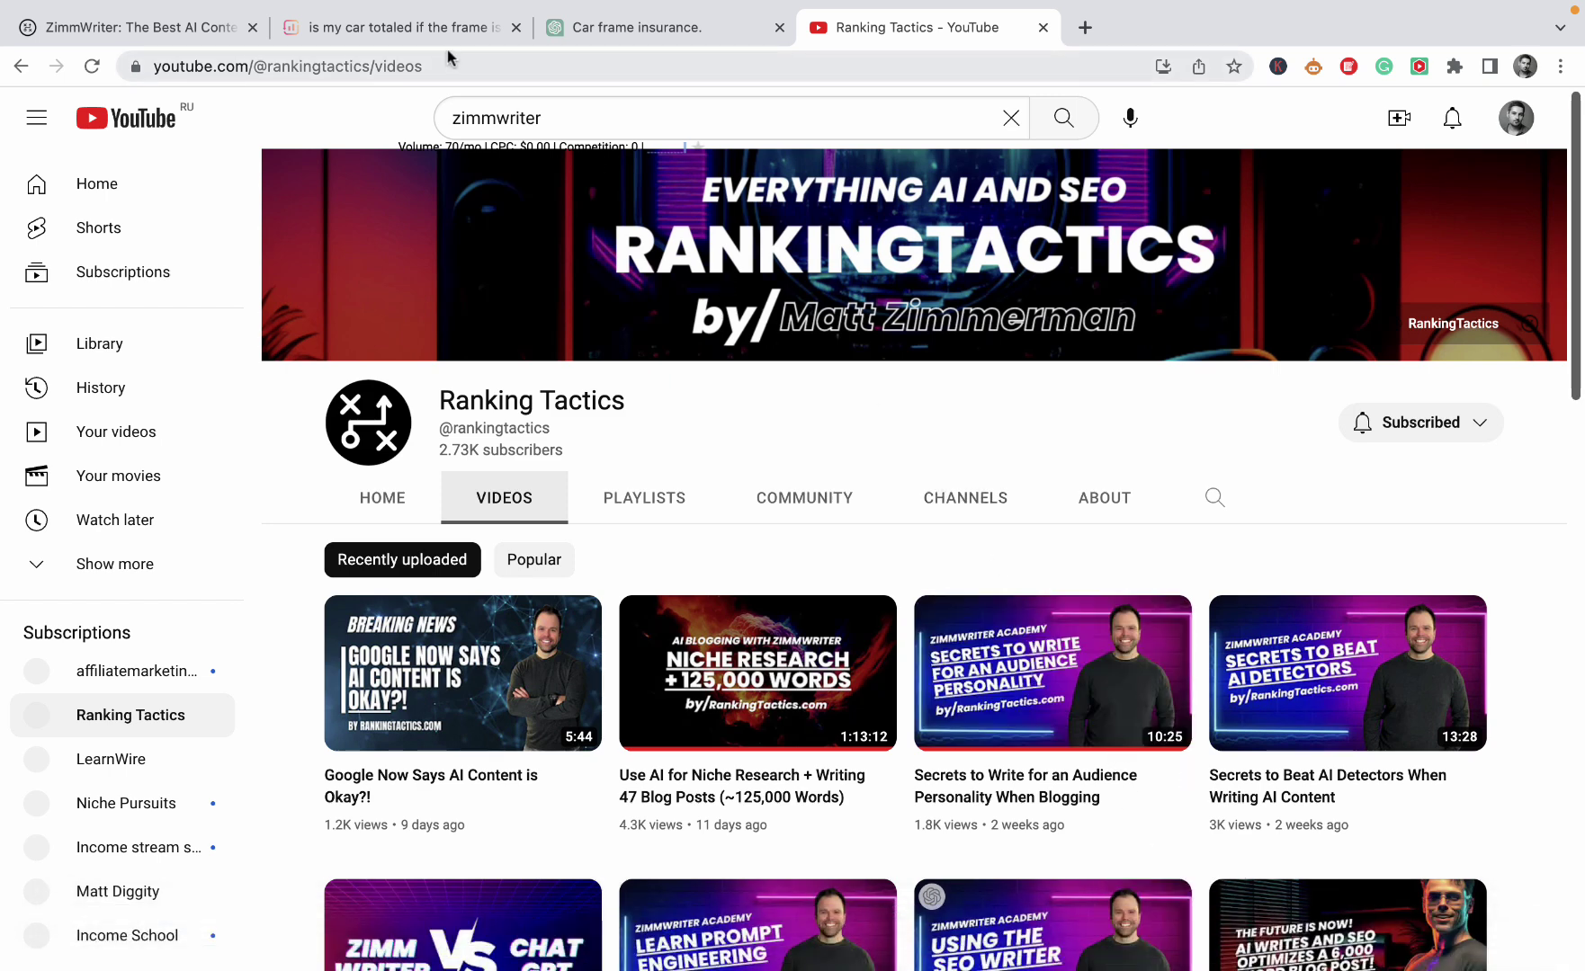
Replace the Surfer draft's headings by pasting the ZimmWriter article over them.
{"action": "left_click", "coordinate": [430, 32]}
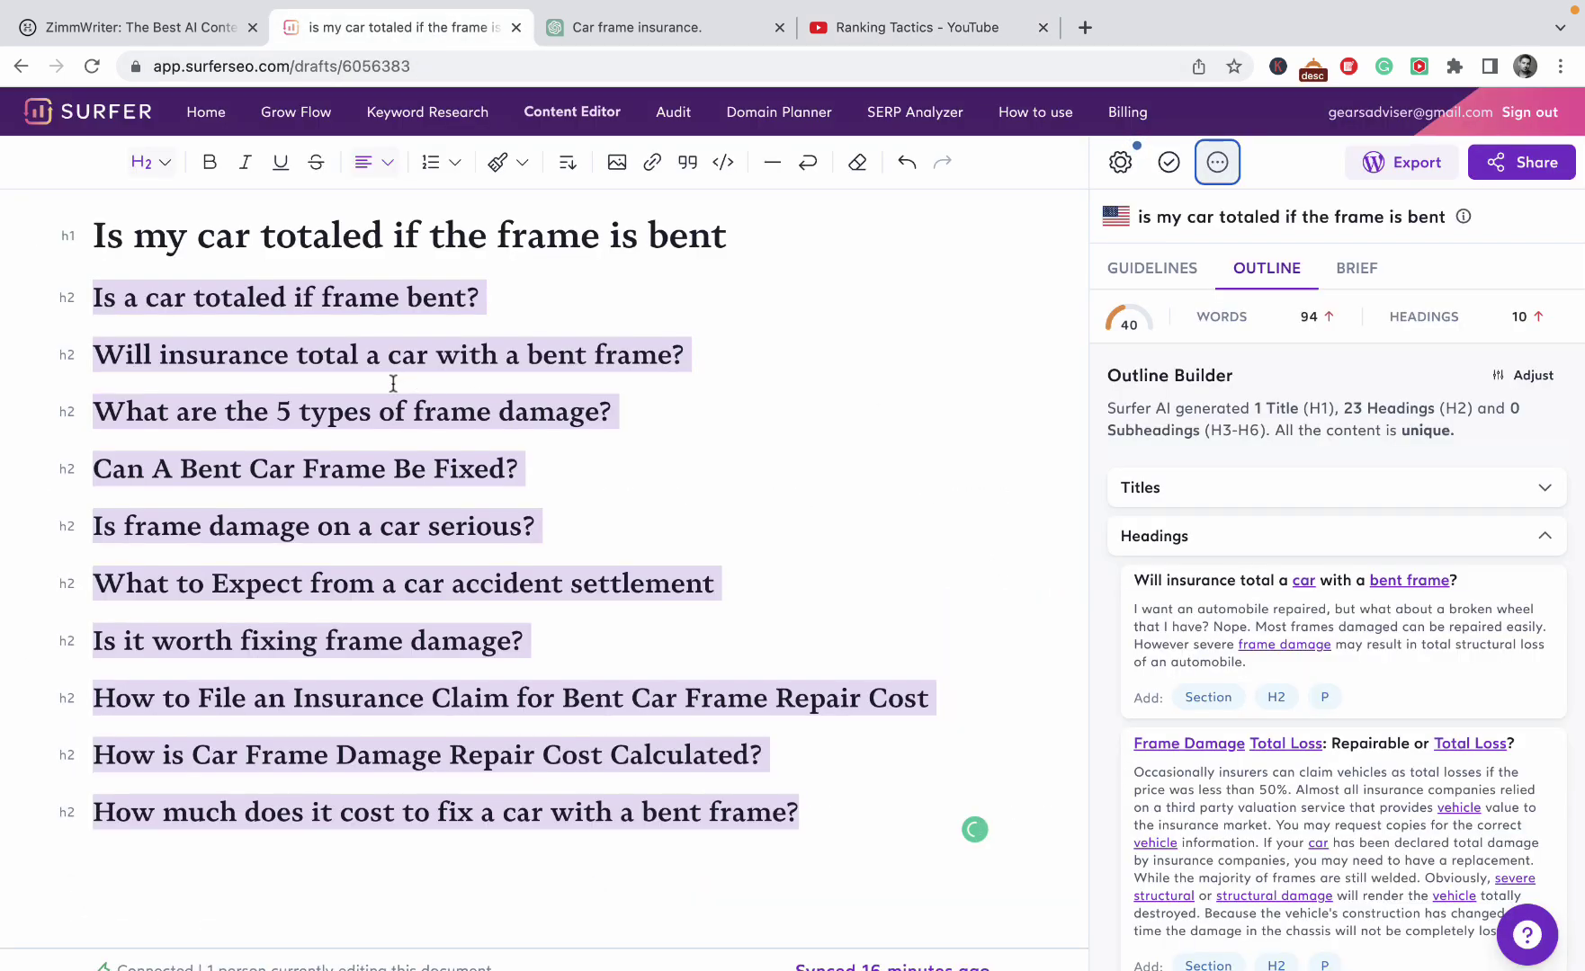
{"action": "left_click", "coordinate": [467, 364]}
{"action": "left_click_drag", "start_coordinate": [852, 834], "coordinate": [69, 283]}
{"action": "key", "text": "ctrl+v"}
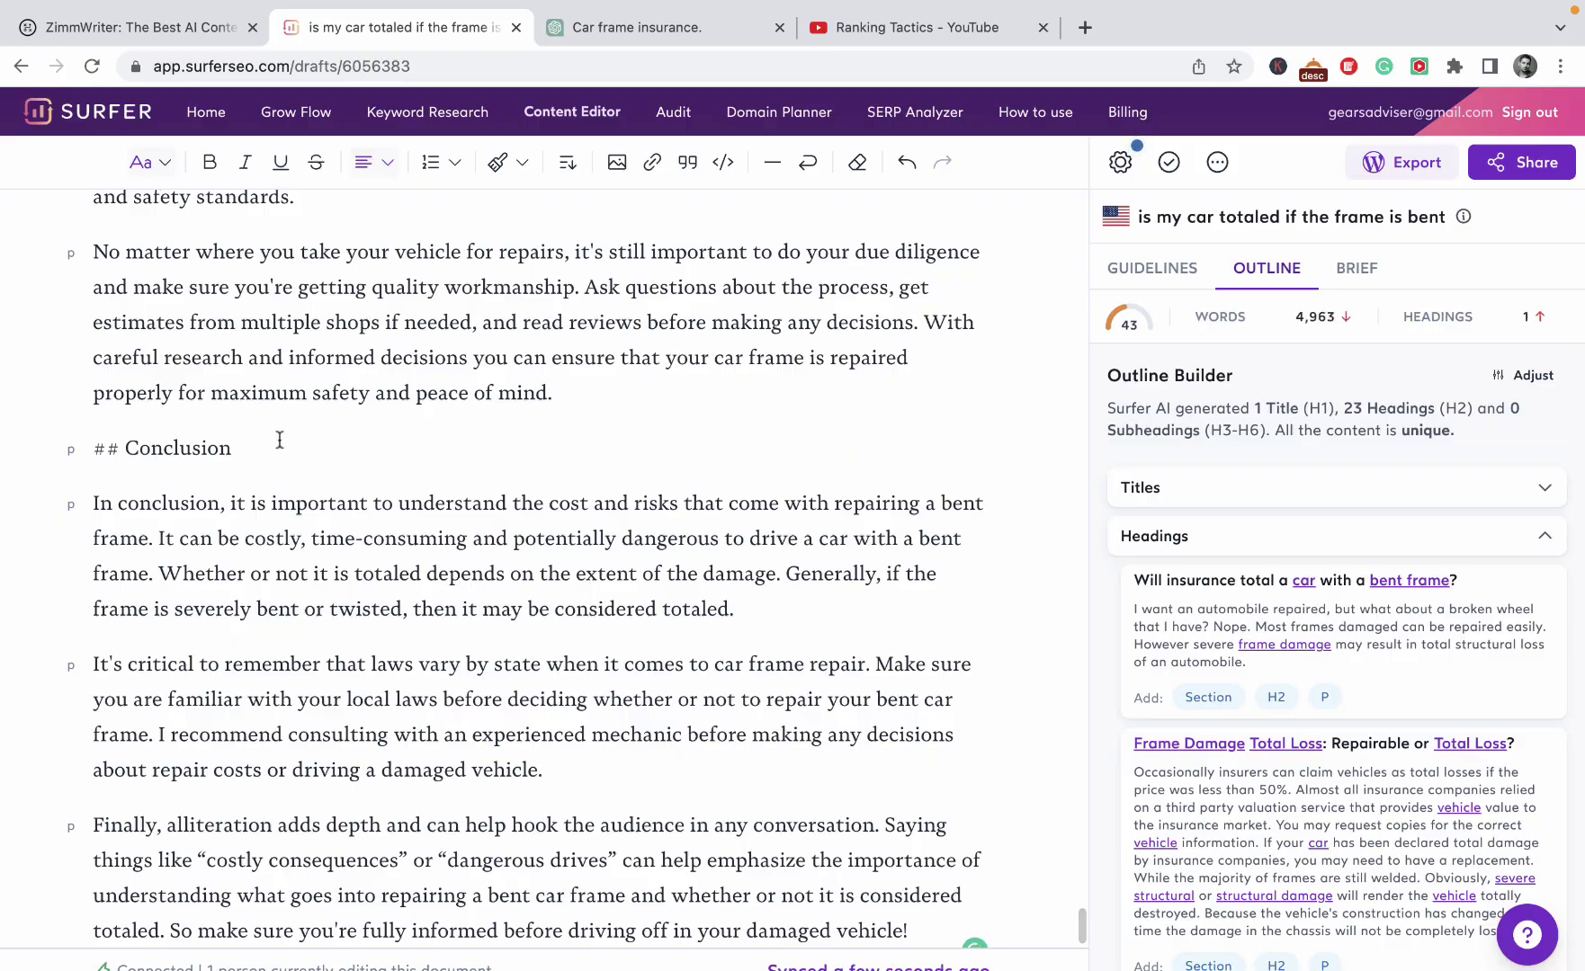
Show the Guidelines panel and delete the estimate line and duplicate title.
{"action": "scroll", "coordinate": [279, 441], "scroll_direction": "up", "scroll_amount": 10}
{"action": "scroll", "coordinate": [280, 441], "scroll_direction": "up", "scroll_amount": 20}
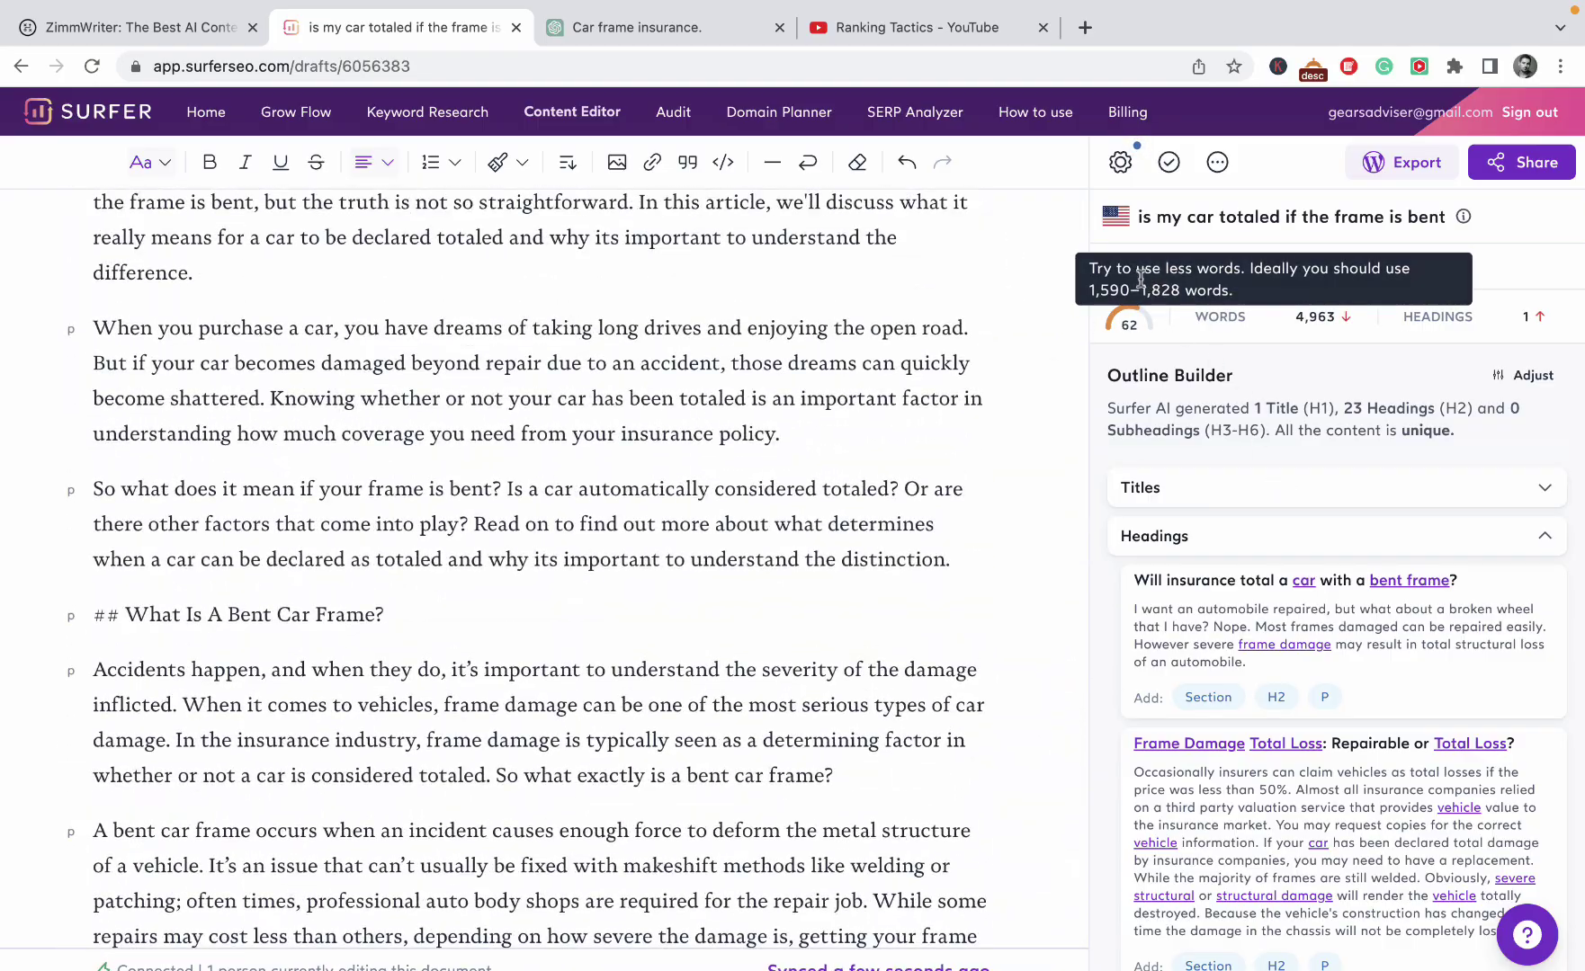
{"action": "left_click", "coordinate": [1151, 268]}
{"action": "scroll", "coordinate": [573, 330], "scroll_direction": "up", "scroll_amount": 3}
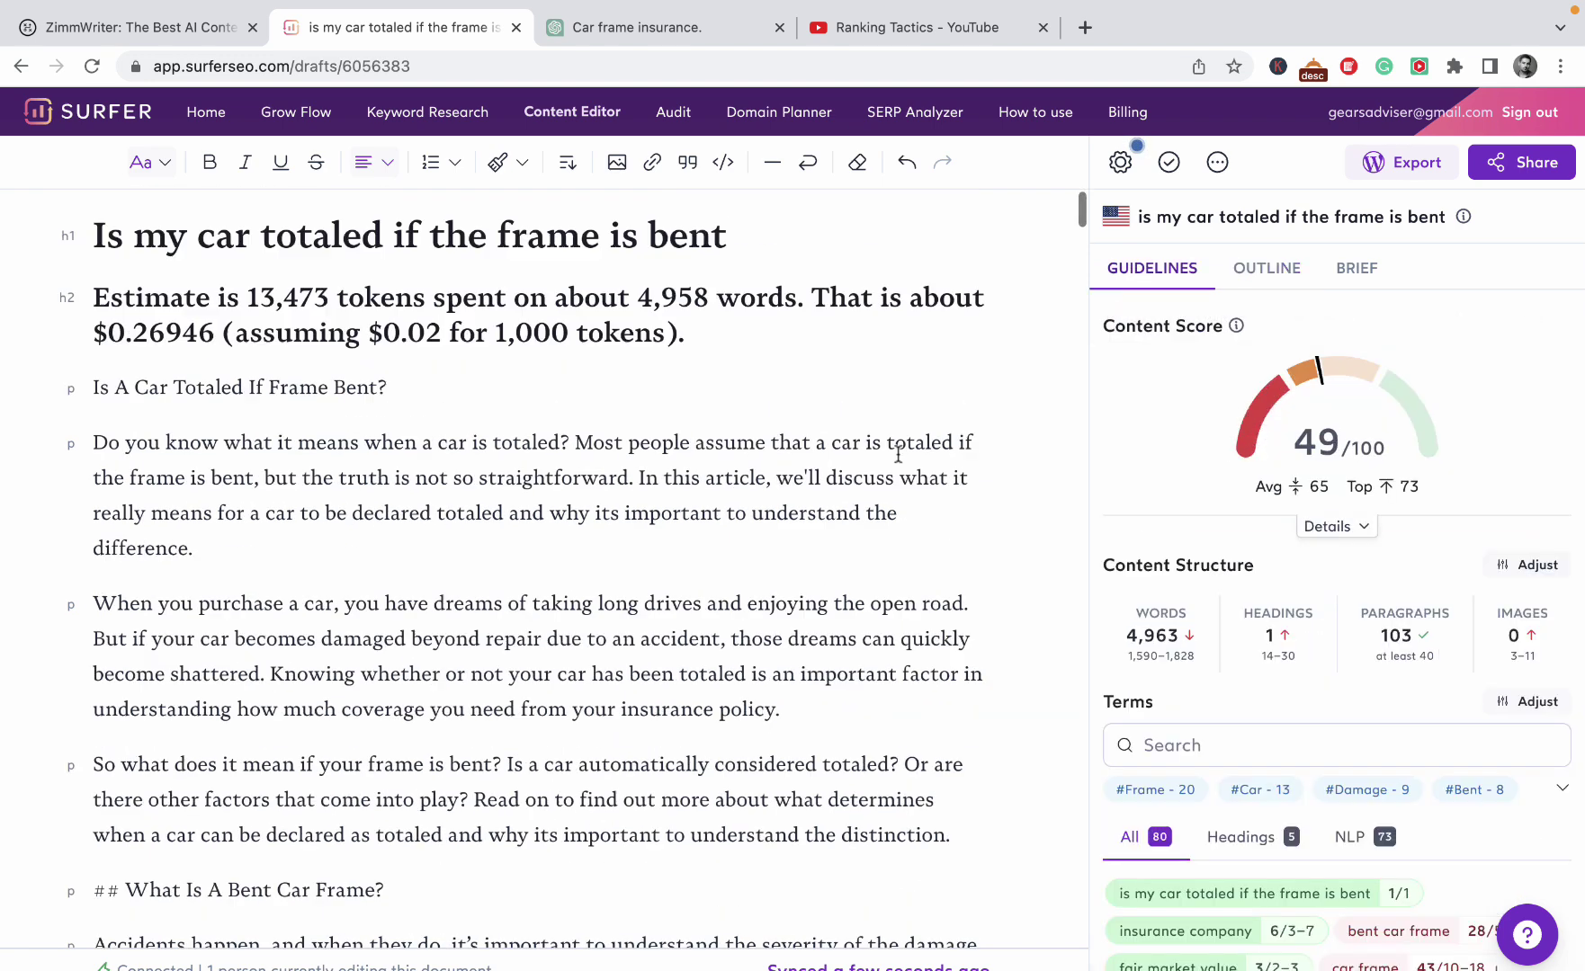
{"action": "key", "text": "BackSpace"}
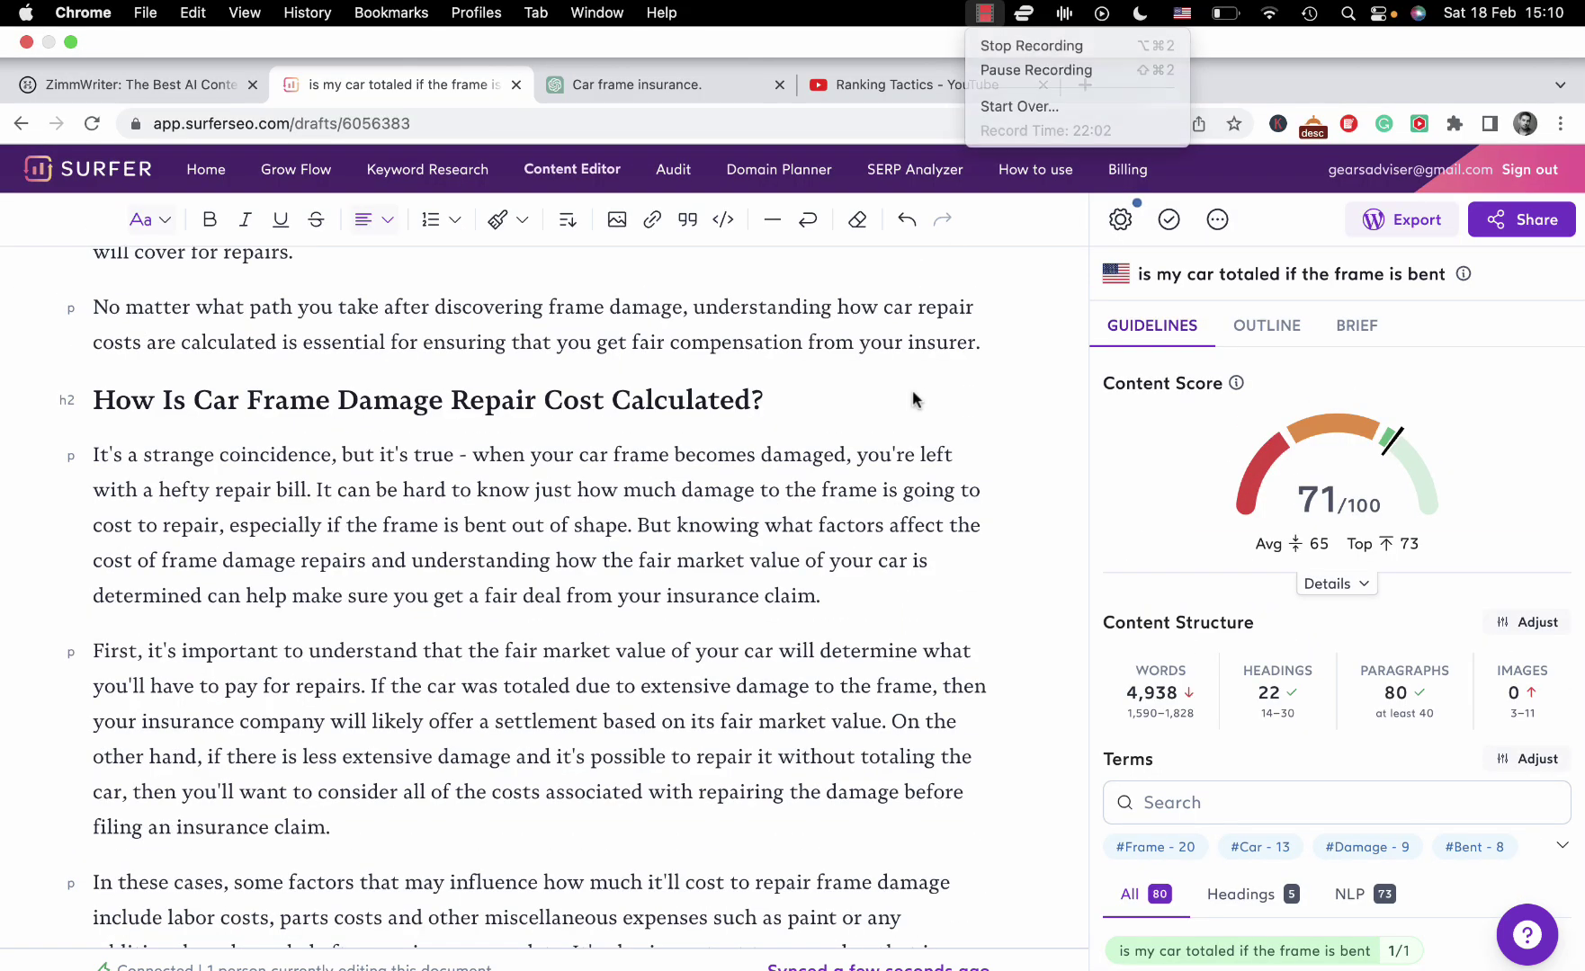
{"action": "left_click", "coordinate": [817, 546]}
{"action": "scroll", "coordinate": [808, 545], "scroll_direction": "up", "scroll_amount": 15}
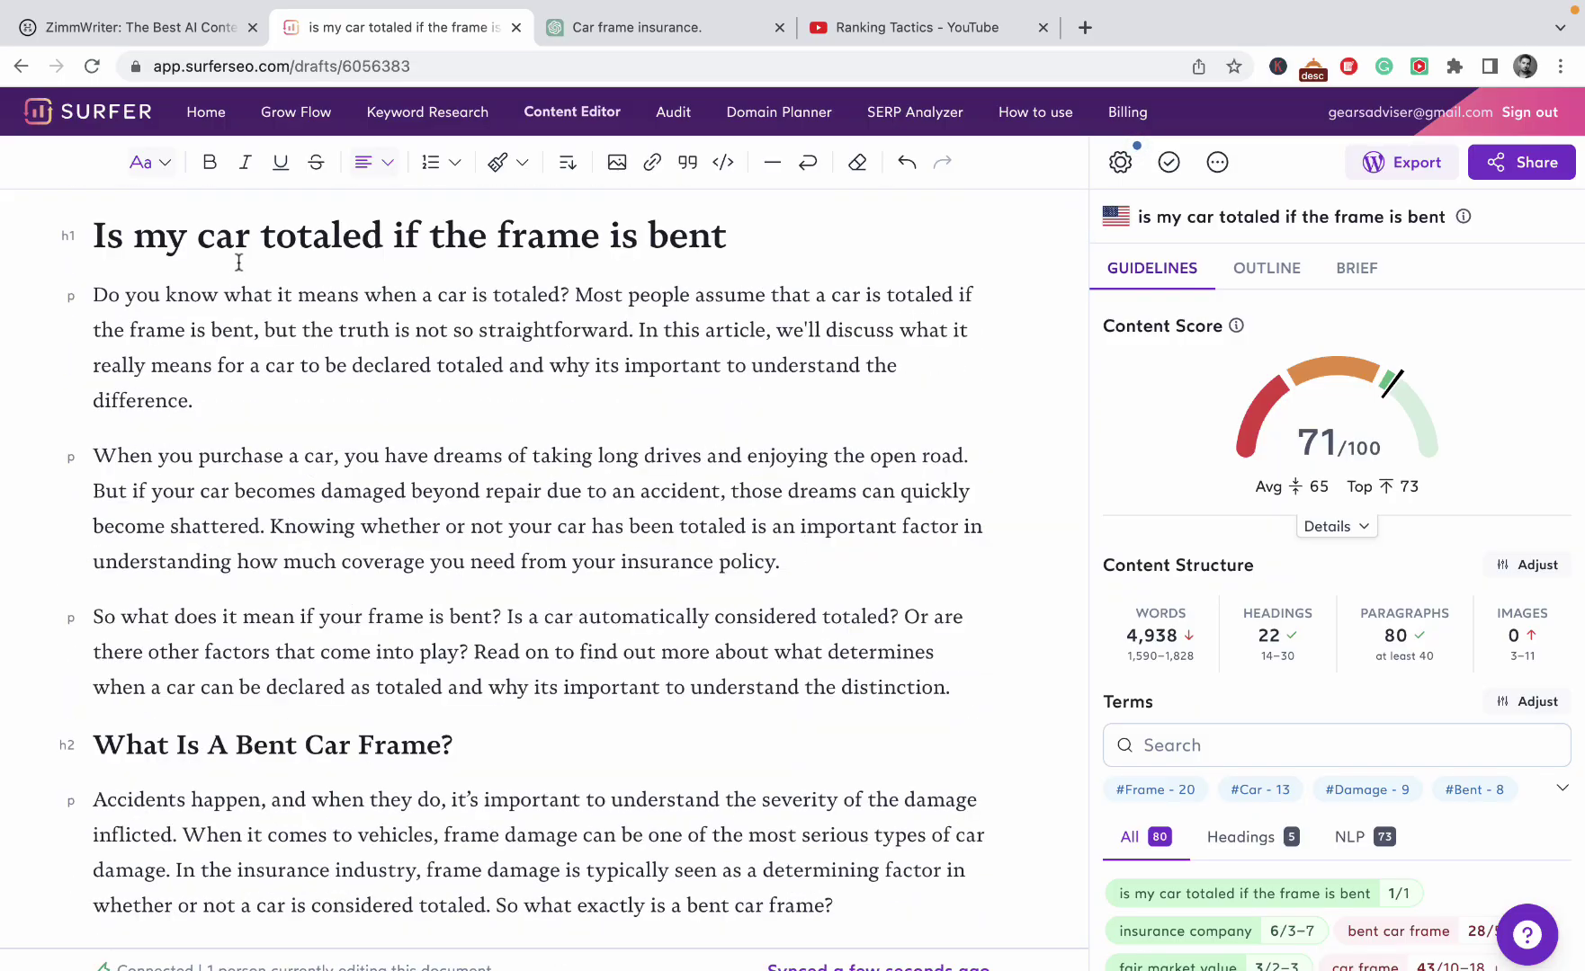
Scroll through the article down to the FAQ and Conclusion sections.
{"action": "scroll", "coordinate": [256, 666], "scroll_direction": "down", "scroll_amount": 20}
{"action": "scroll", "coordinate": [255, 667], "scroll_direction": "down", "scroll_amount": 20}
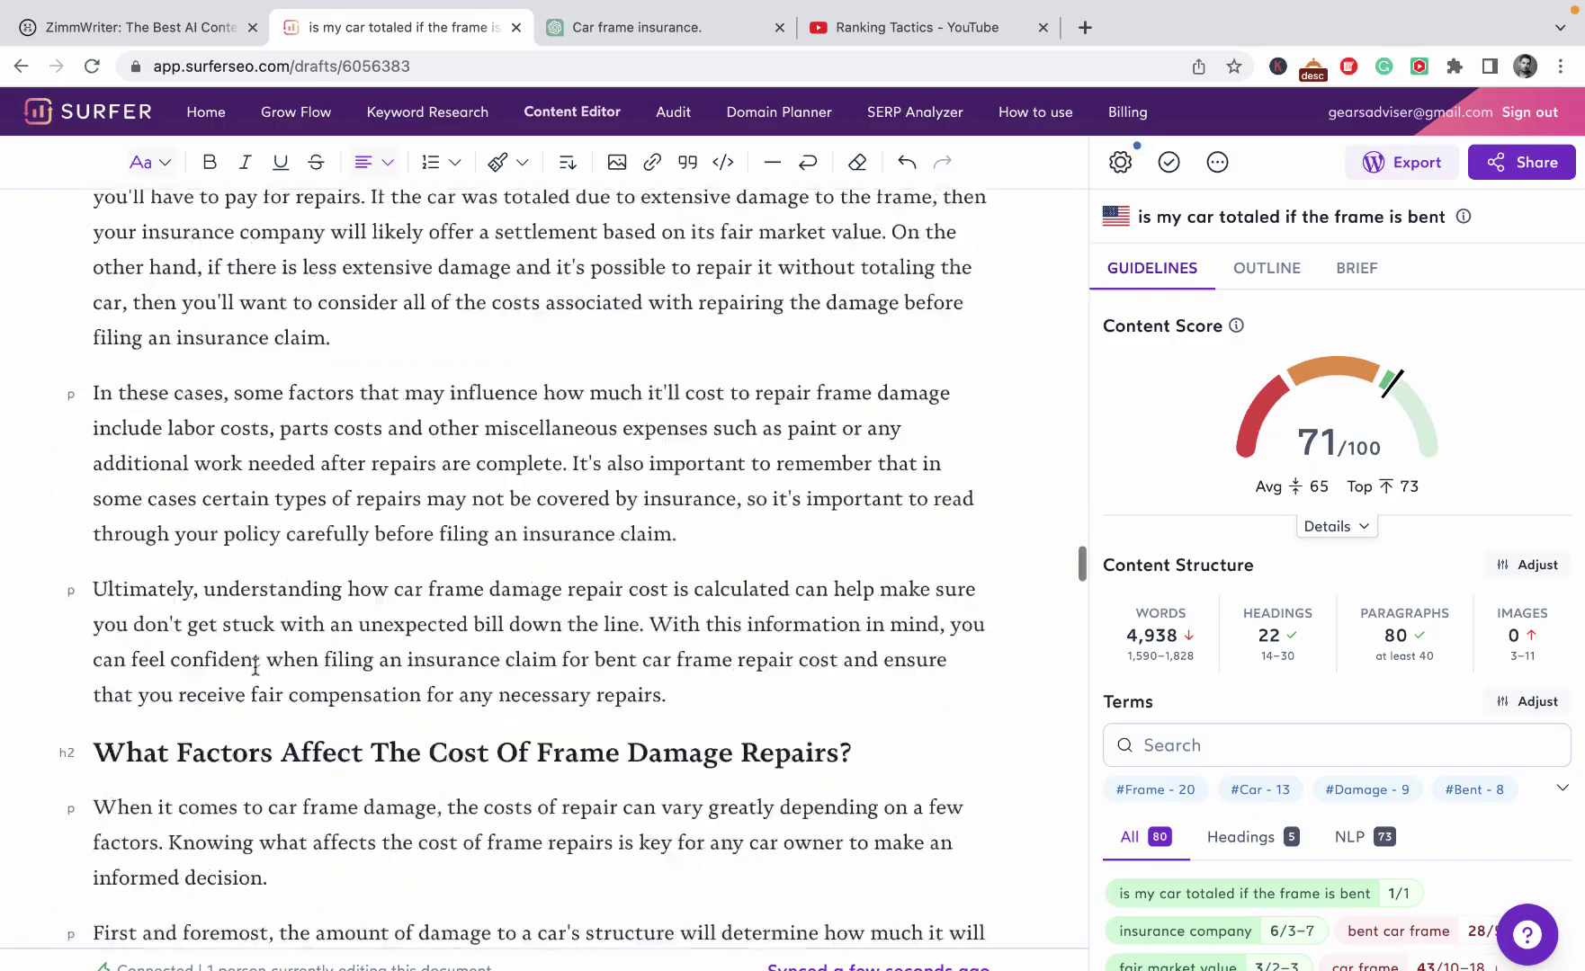
{"action": "scroll", "coordinate": [256, 667], "scroll_direction": "down", "scroll_amount": 15}
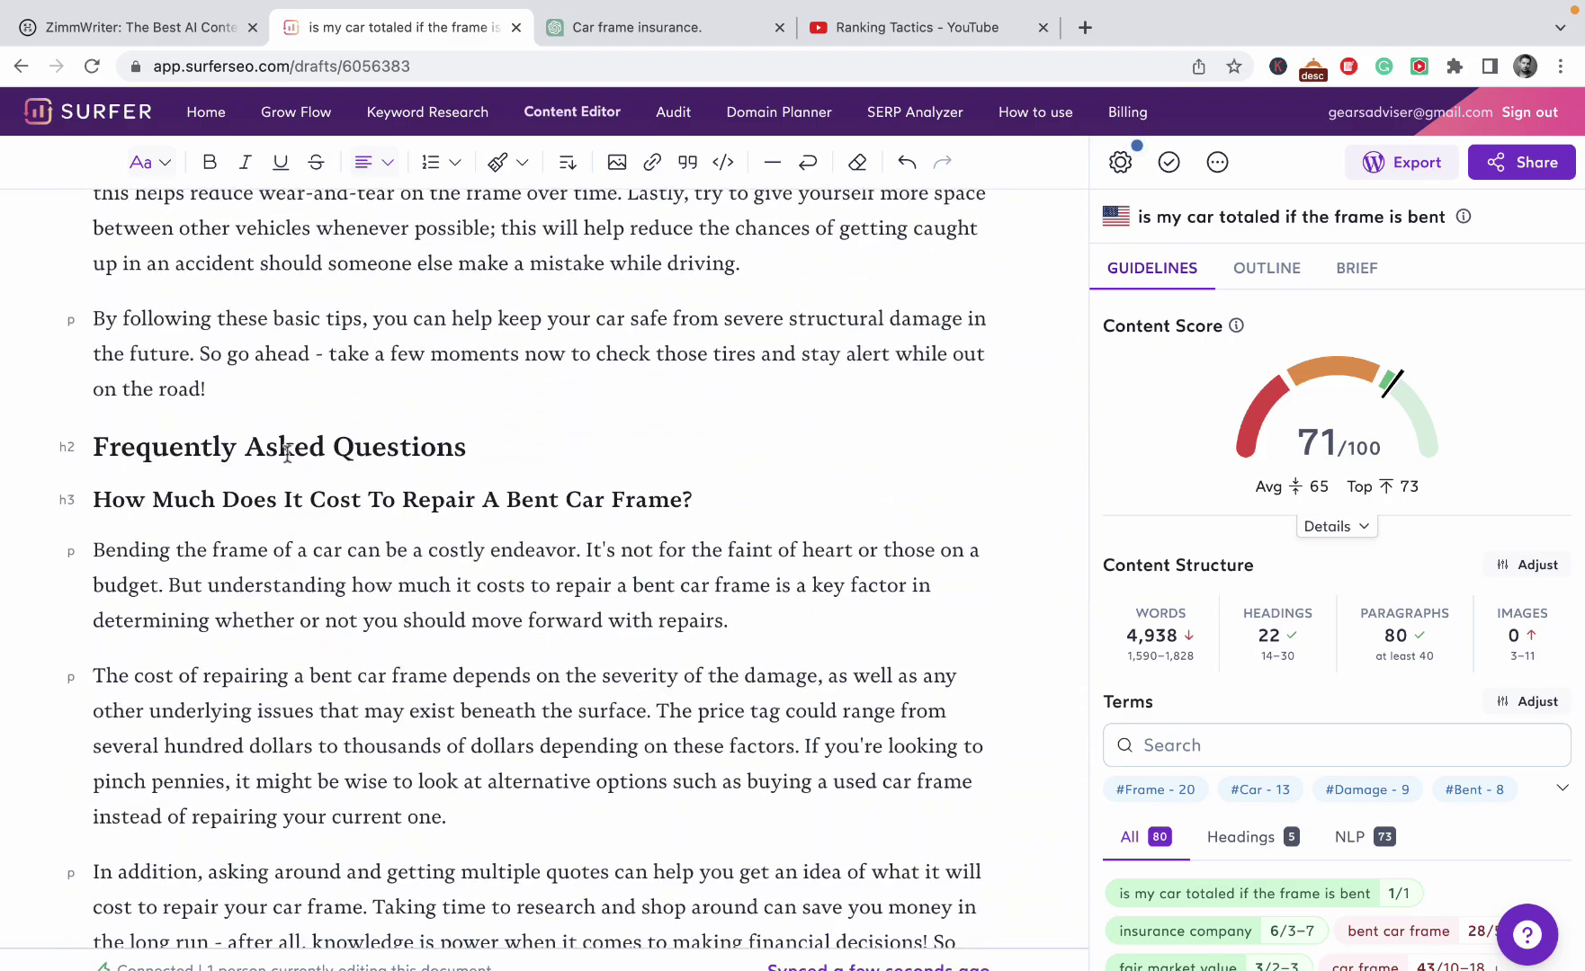
{"action": "scroll", "coordinate": [305, 572], "scroll_direction": "down", "scroll_amount": 10}
{"action": "scroll", "coordinate": [305, 572], "scroll_direction": "down", "scroll_amount": 15}
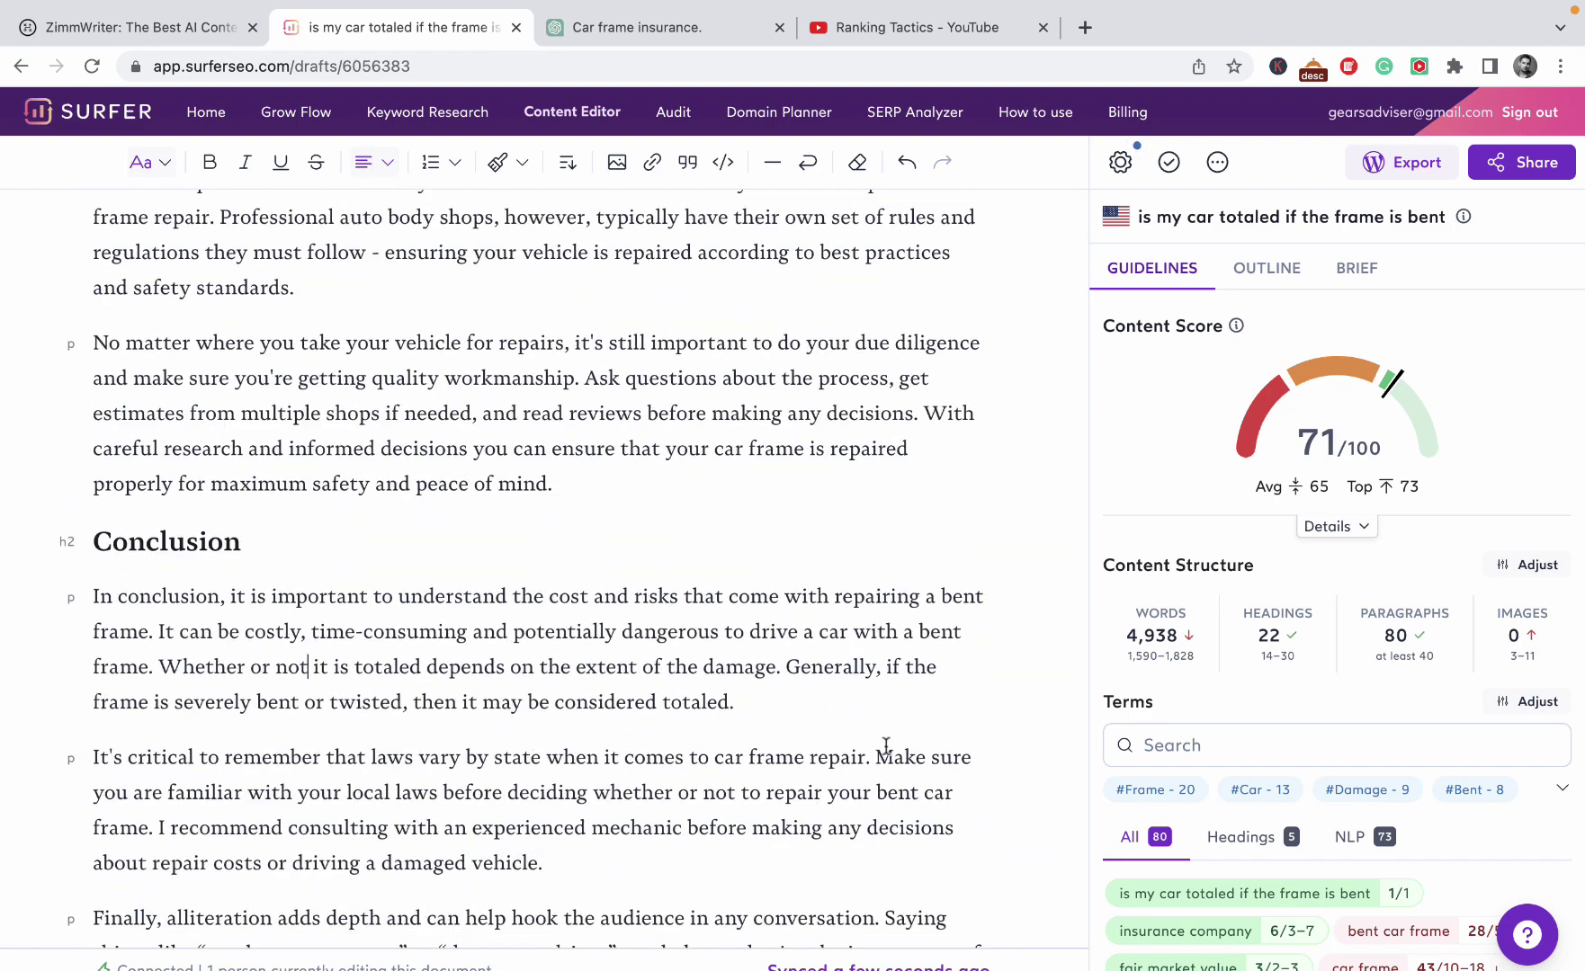
{"action": "scroll", "coordinate": [720, 616], "scroll_direction": "down", "scroll_amount": 1}
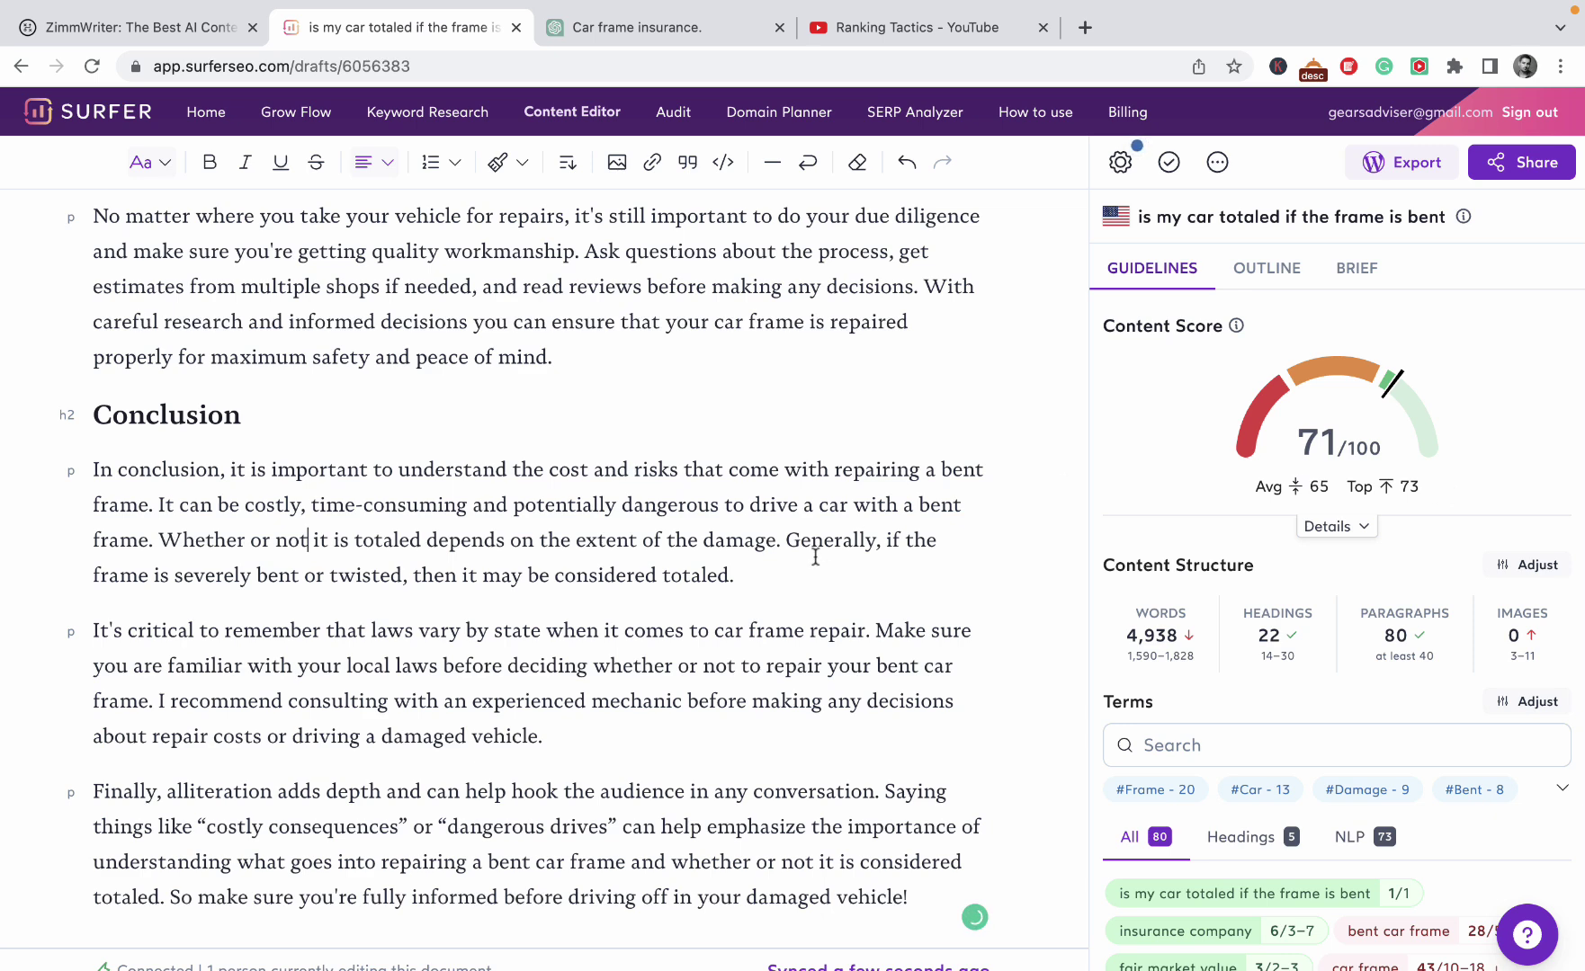
{"action": "scroll", "coordinate": [1316, 730], "scroll_direction": "down", "scroll_amount": 3}
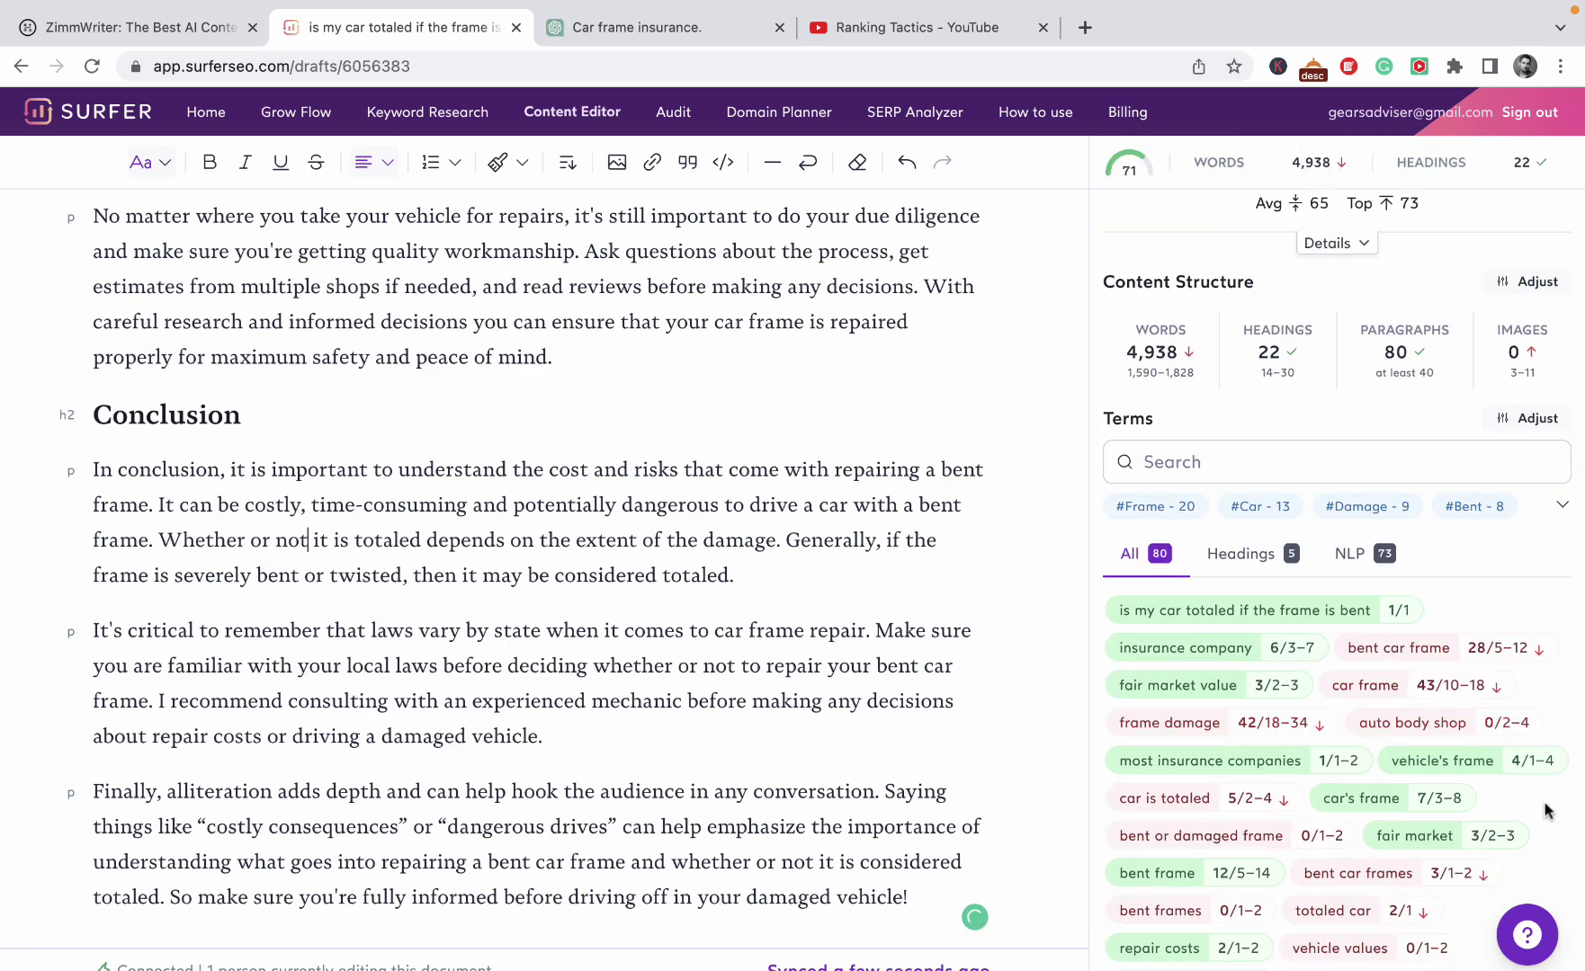
{"action": "scroll", "coordinate": [1545, 809], "scroll_direction": "down", "scroll_amount": 1}
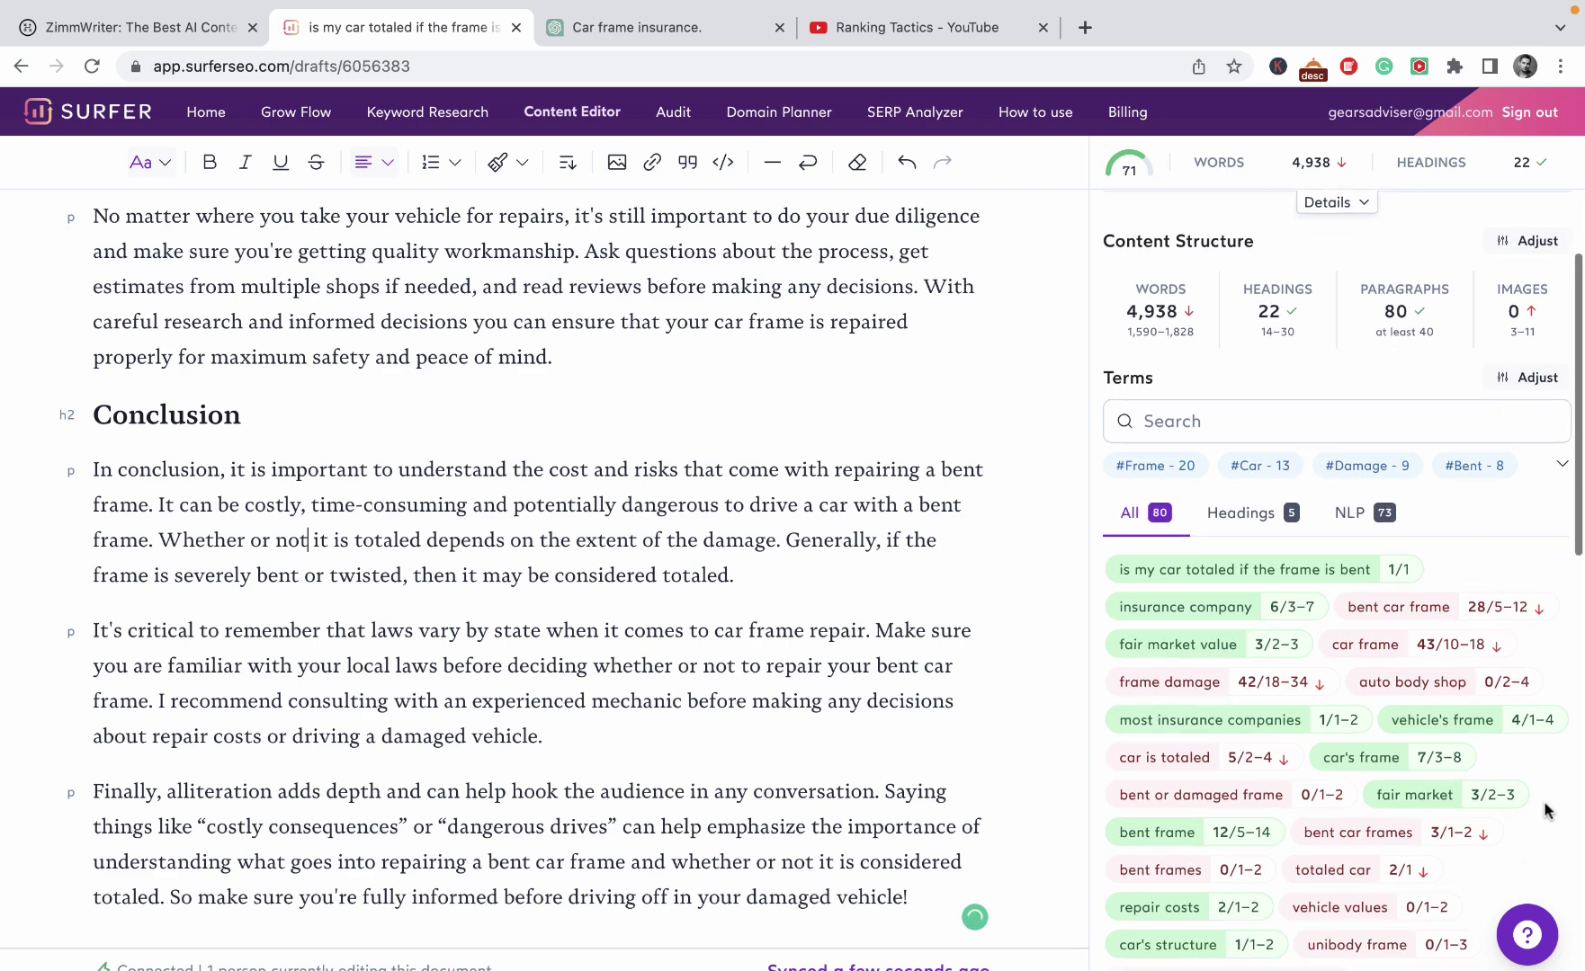
In the third paragraph, replace 'your' with 'have' and insert 'bent or damaged frame'.
{"action": "left_click", "coordinate": [1238, 795]}
{"action": "key", "text": "super+f"}
{"action": "type", "text": "frame"}
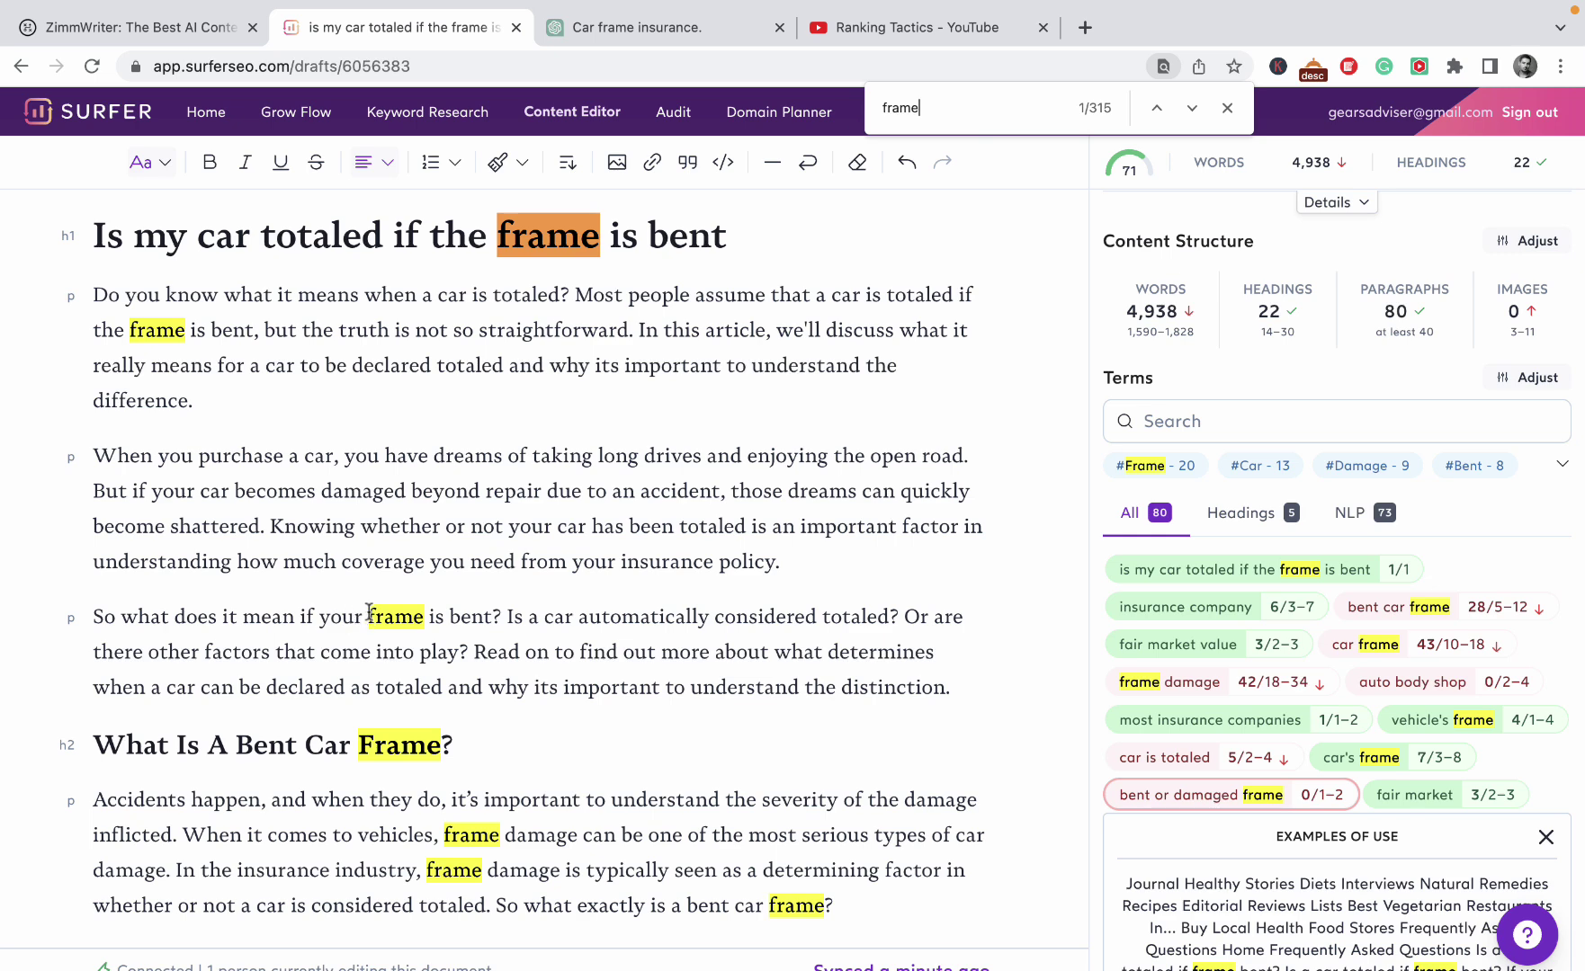
{"action": "key", "text": "BackSpace"}
{"action": "key", "text": "BackSpace"}
{"action": "key", "text": "BackSpace"}
{"action": "key", "text": "BackSpace"}
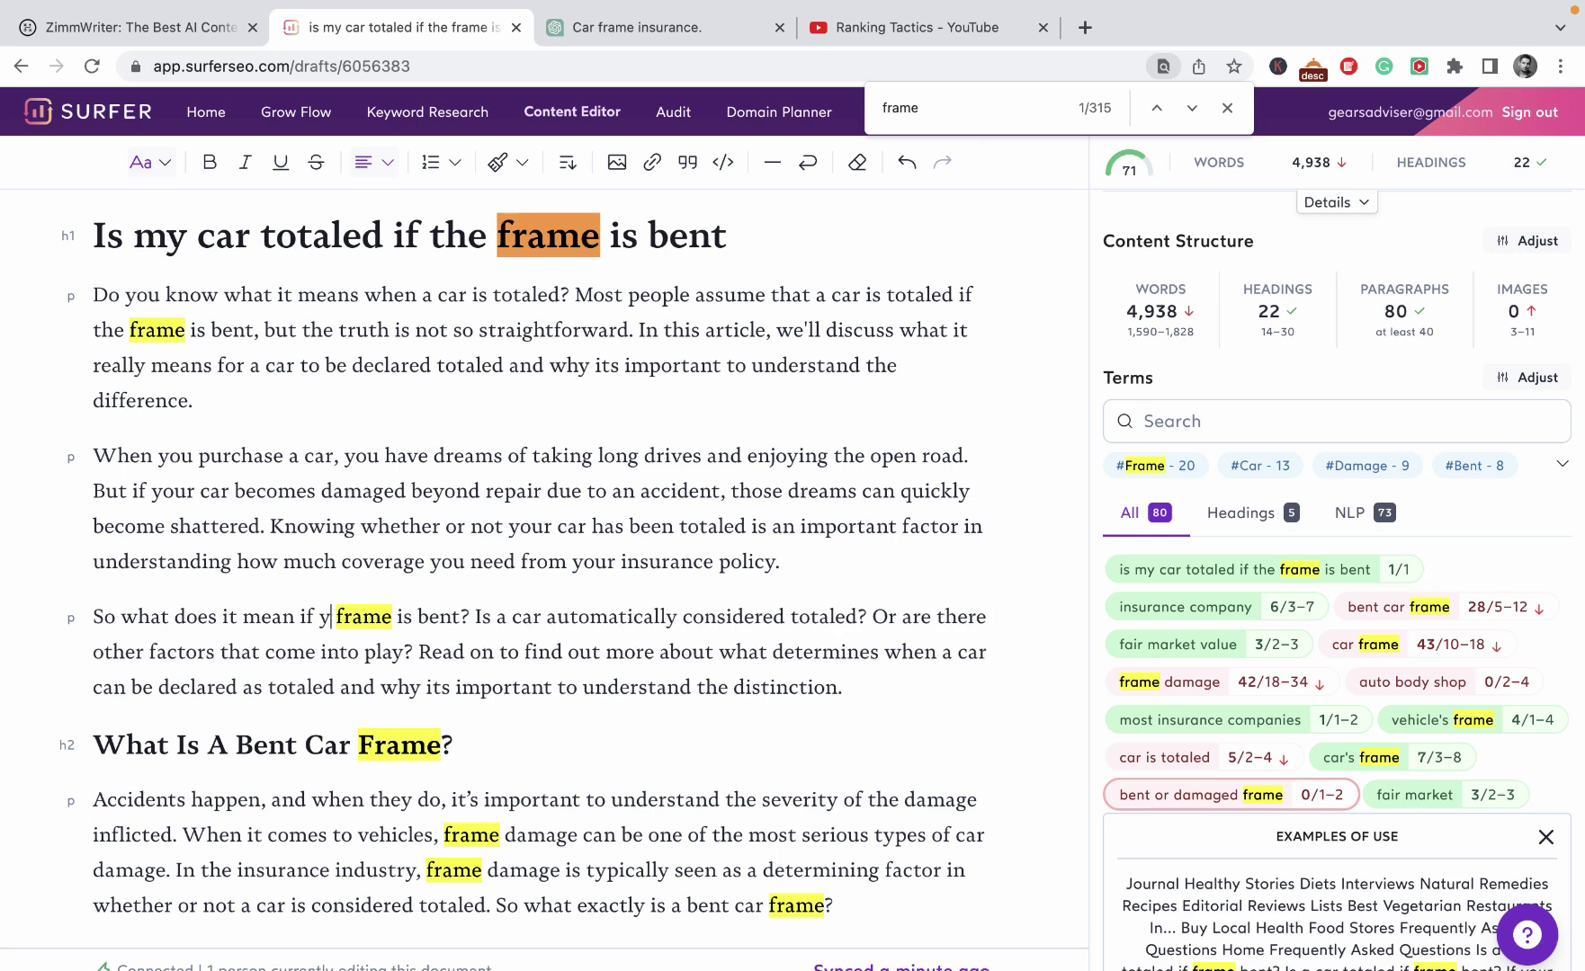
{"action": "type", "text": "have"}
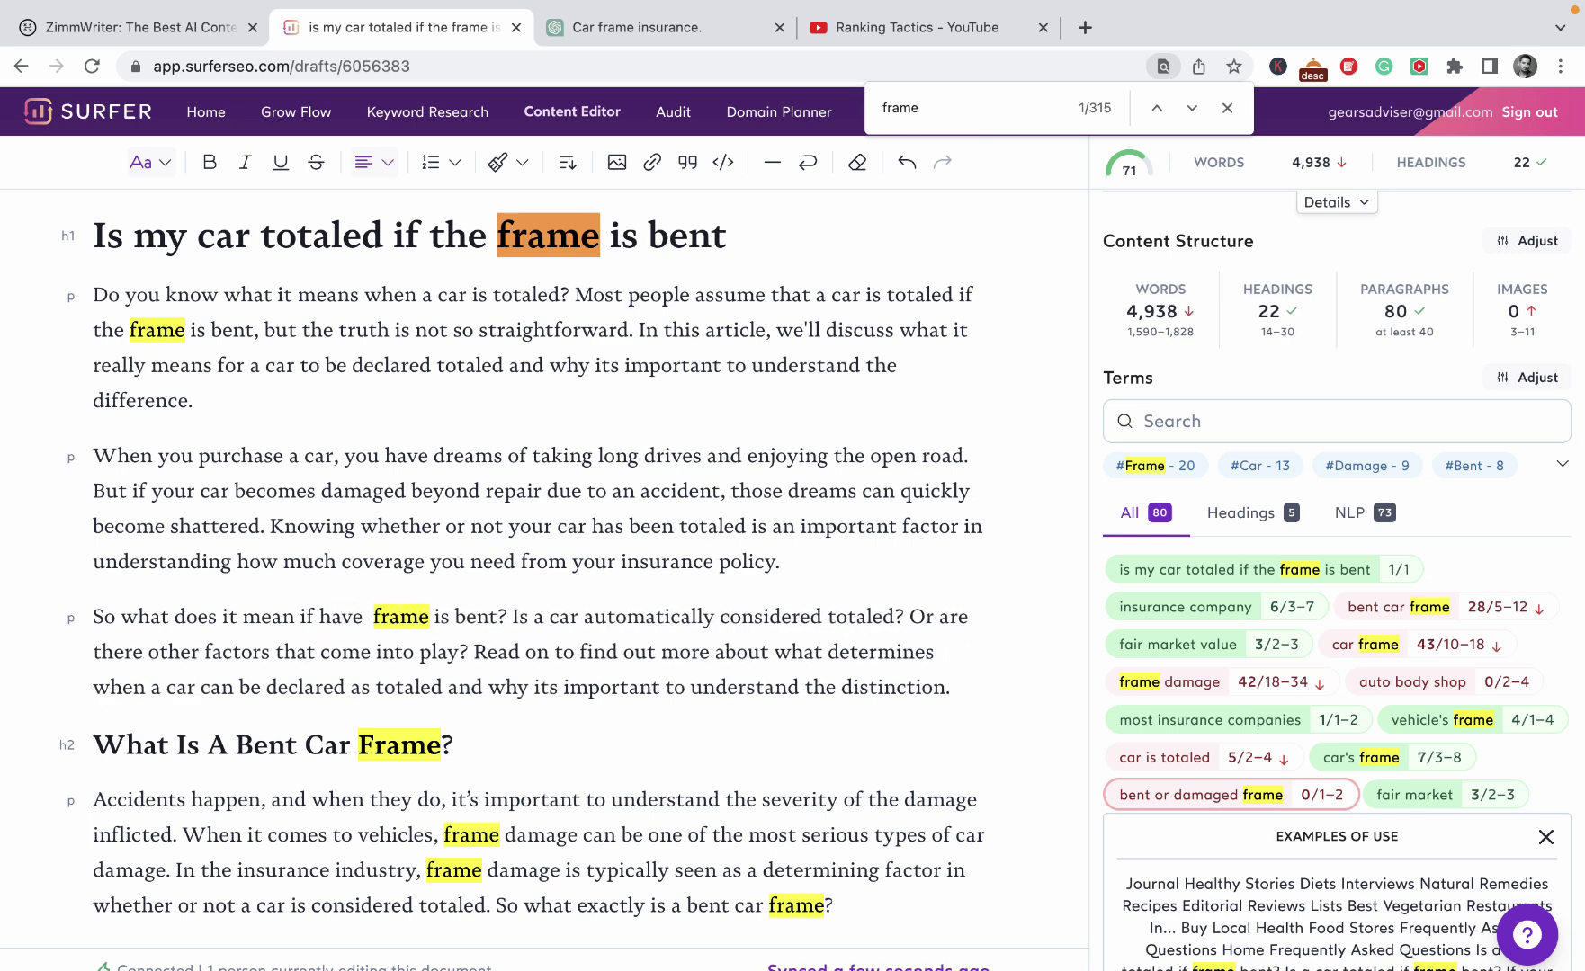
{"action": "type", "text": "bent or damaged frame"}
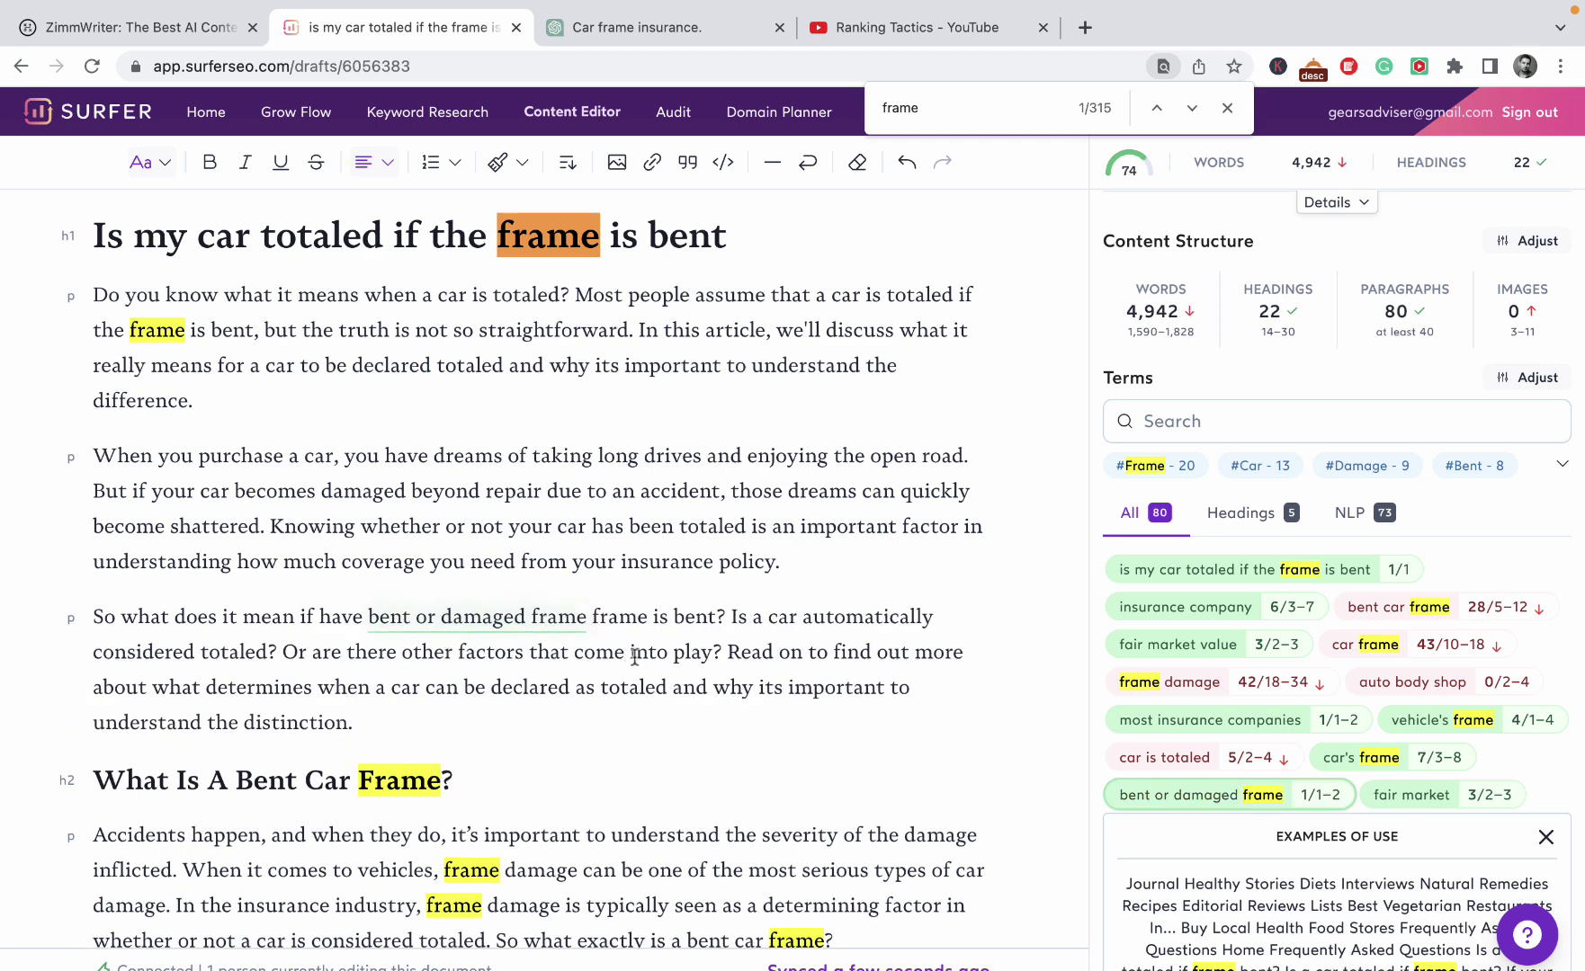
{"action": "key", "text": "BackSpace"}
{"action": "key", "text": "BackSpace"}
{"action": "key", "text": "BackSpace"}
{"action": "key", "text": "BackSpace"}
{"action": "key", "text": "BackSpace"}
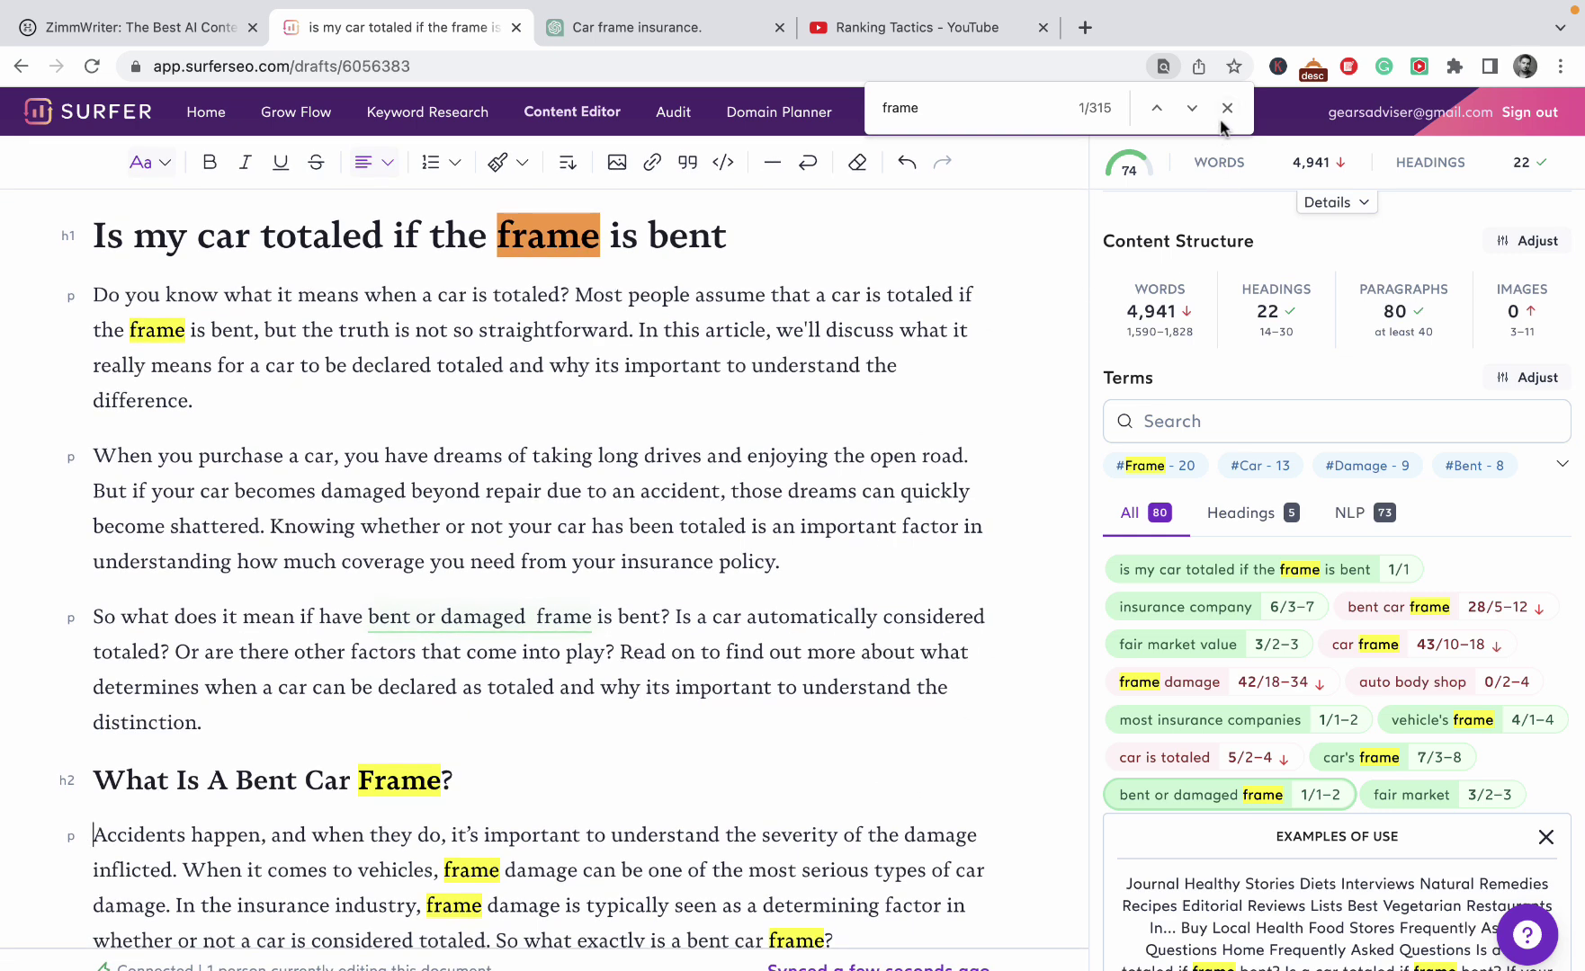
Close the find bar and the examples box, leaving the score at 74.
{"action": "left_click", "coordinate": [1227, 108]}
{"action": "scroll", "coordinate": [1331, 585], "scroll_direction": "down", "scroll_amount": 4}
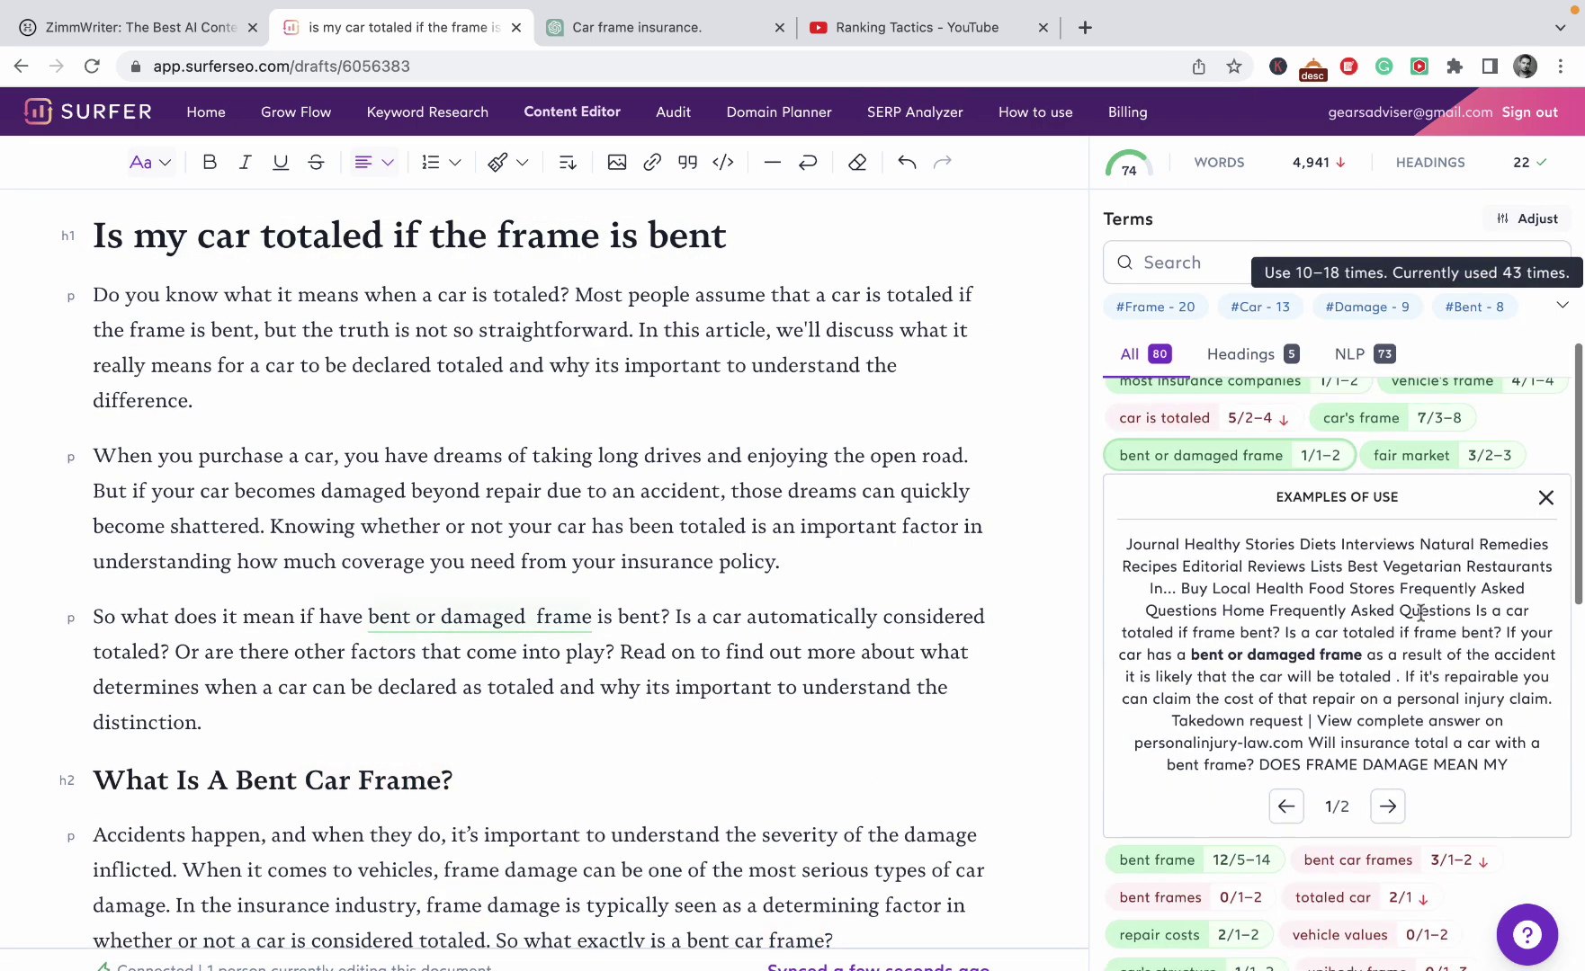
{"action": "left_click", "coordinate": [1544, 498]}
{"action": "scroll", "coordinate": [1529, 647], "scroll_direction": "up", "scroll_amount": 5}
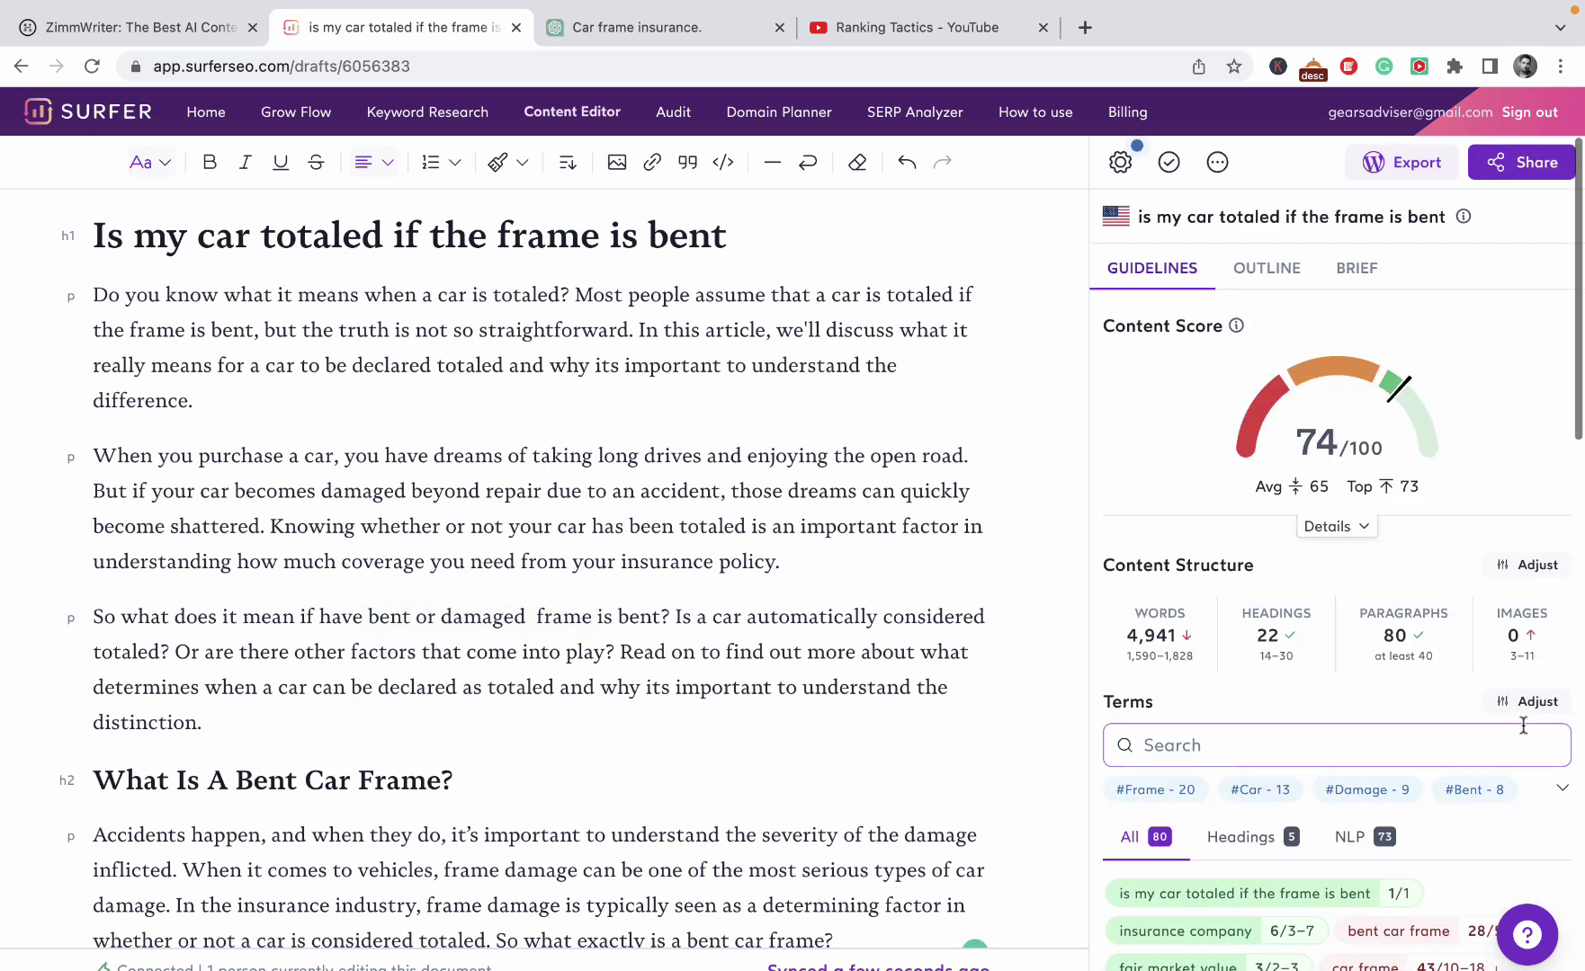
{"action": "mouse_move", "coordinate": [1463, 456]}
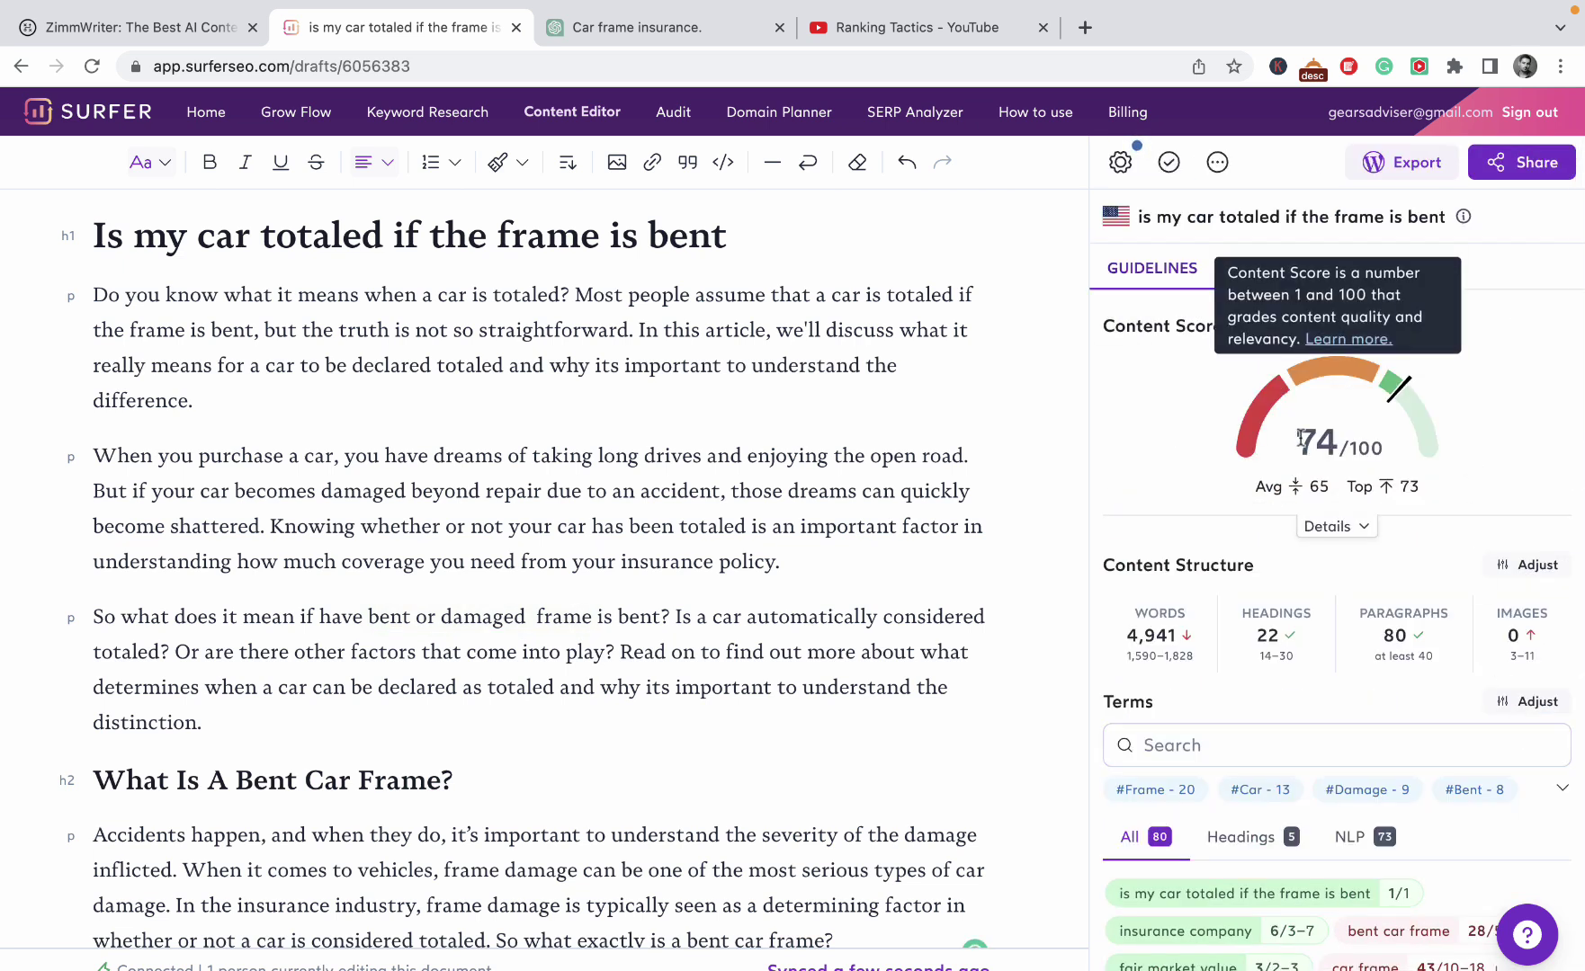
{"action": "scroll", "coordinate": [1399, 785], "scroll_direction": "down", "scroll_amount": 5}
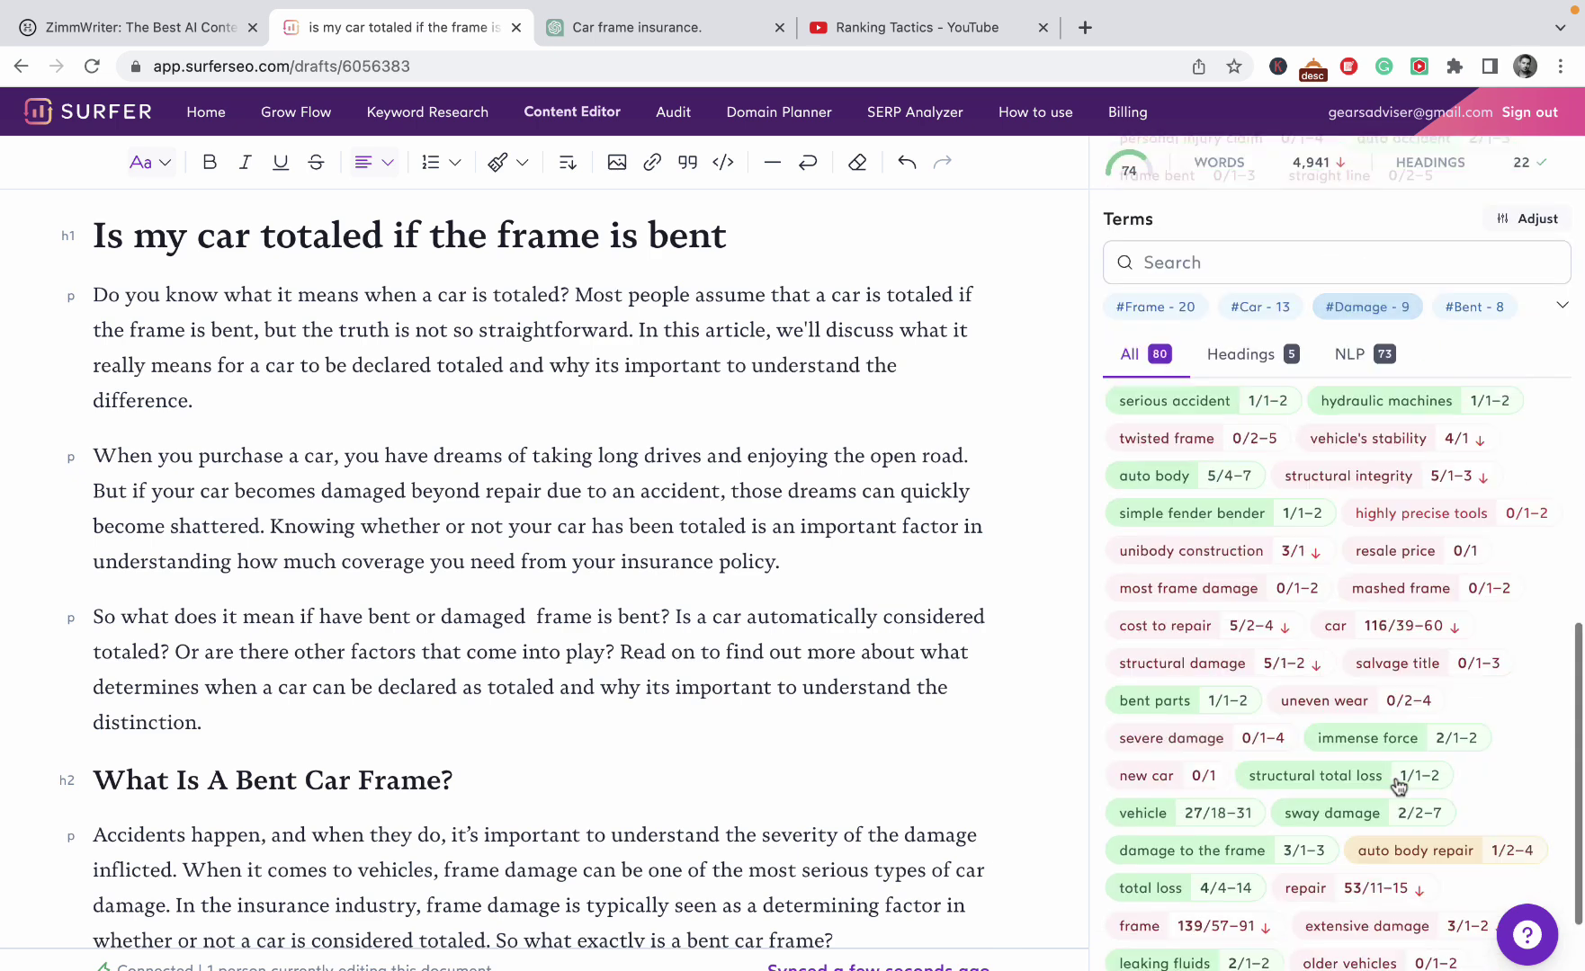
{"action": "scroll", "coordinate": [1399, 786], "scroll_direction": "up", "scroll_amount": 5}
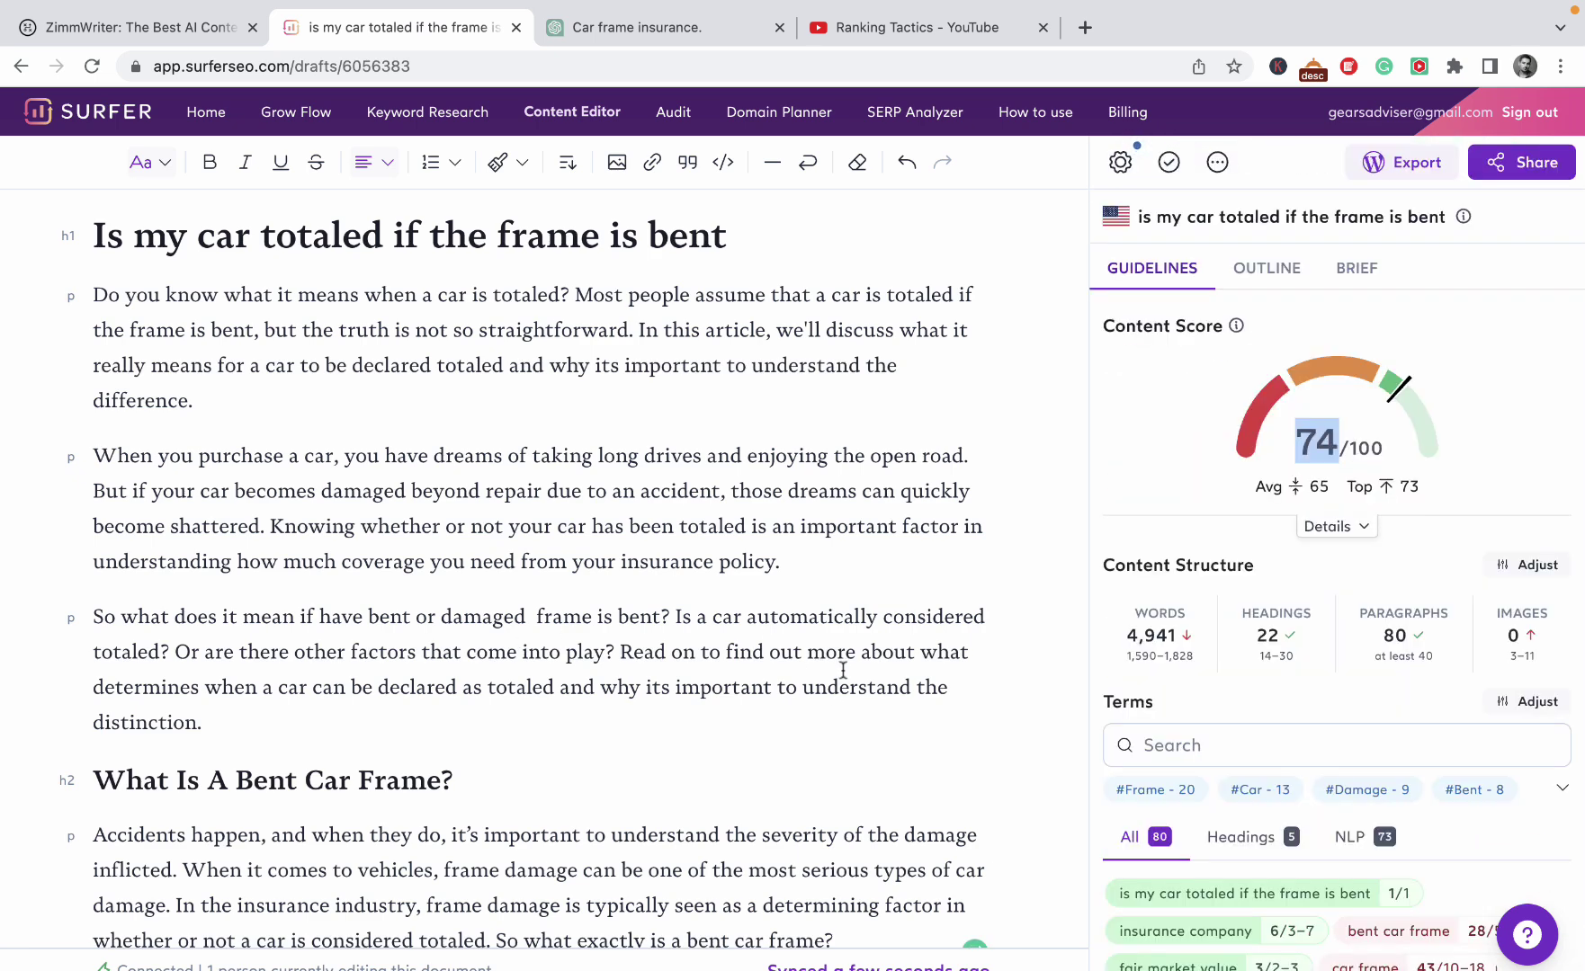
{"action": "left_click", "coordinate": [868, 616]}
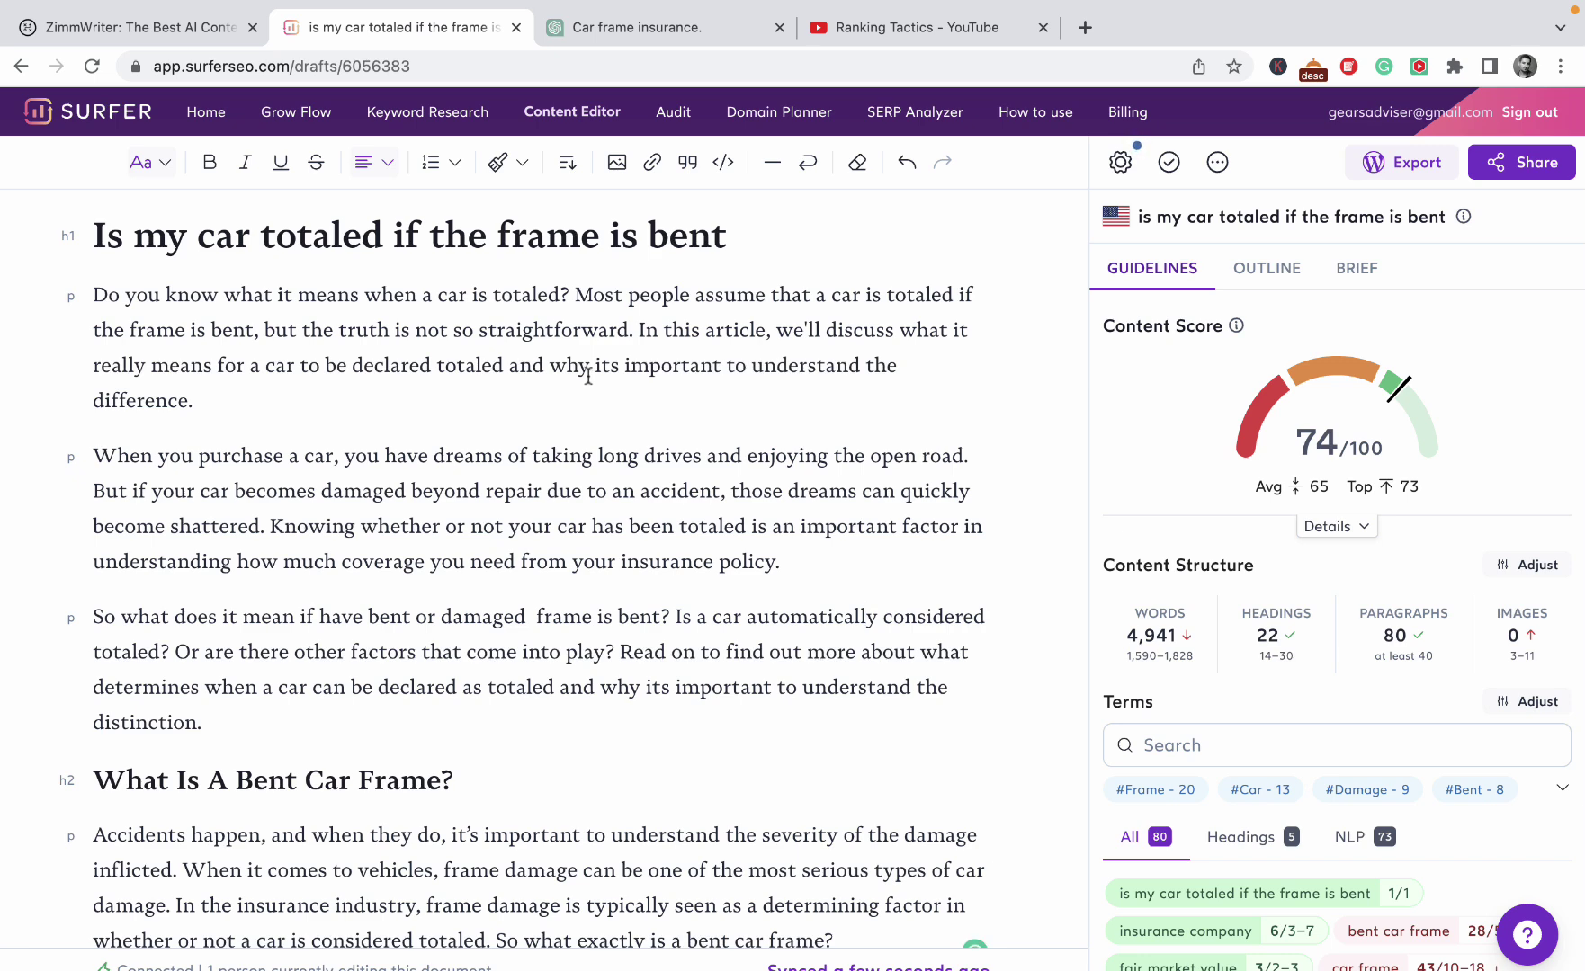
Copy the whole Surfer article and run Originality.ai's AI scan on it.
{"action": "left_click", "coordinate": [496, 401]}
{"action": "key", "text": "super+a"}
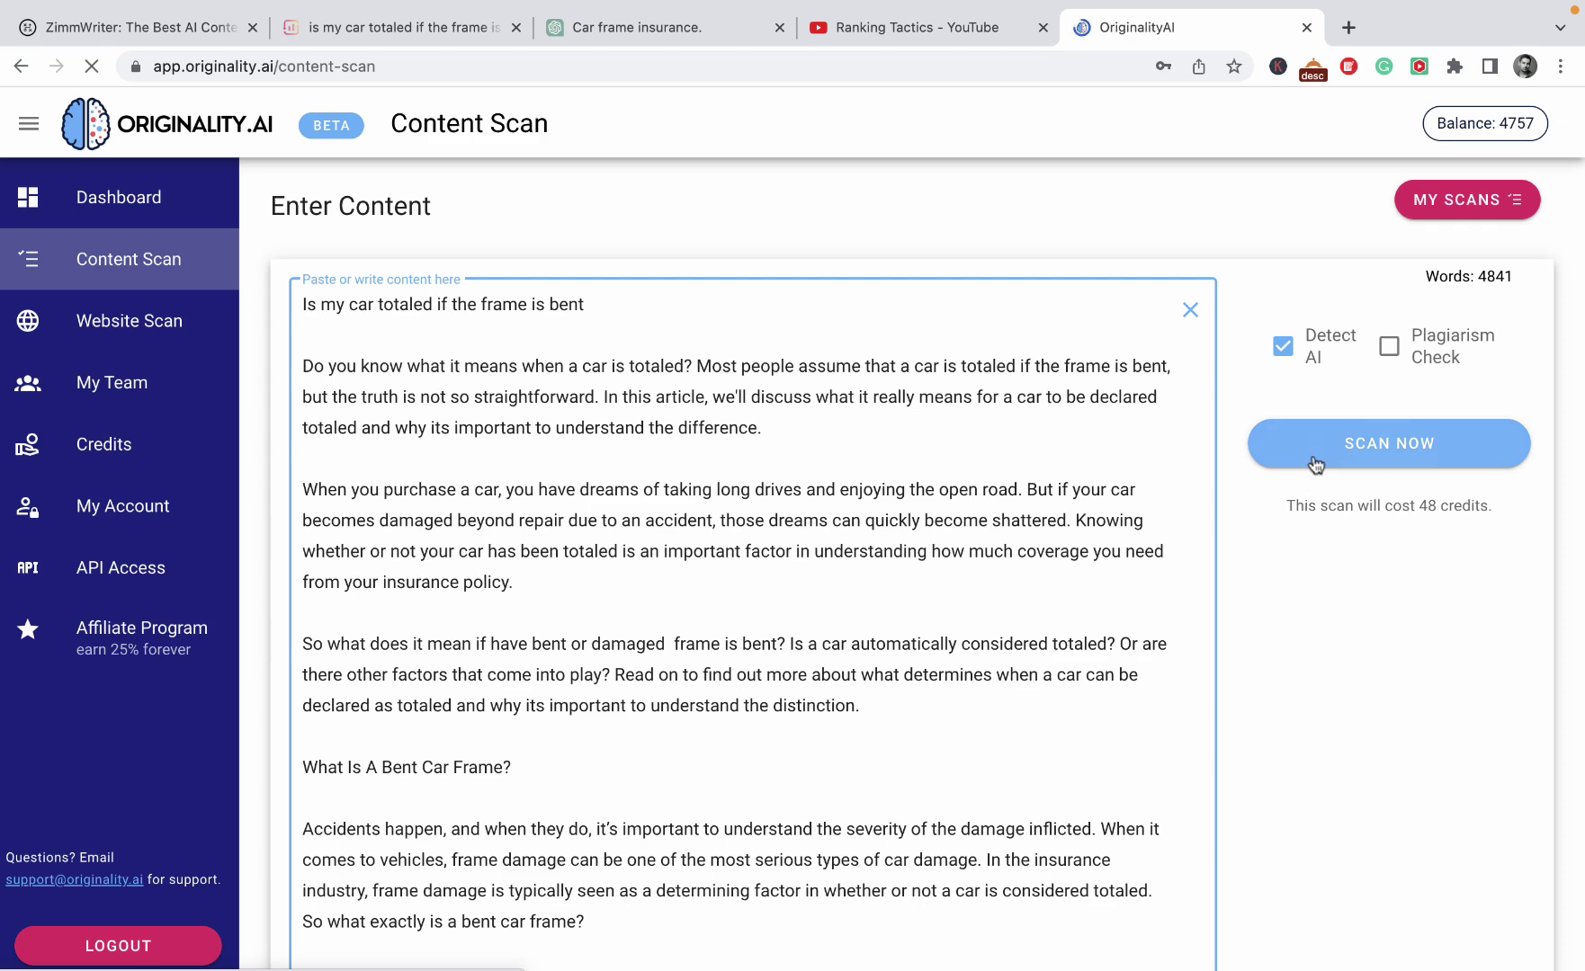
{"action": "left_click", "coordinate": [1306, 452]}
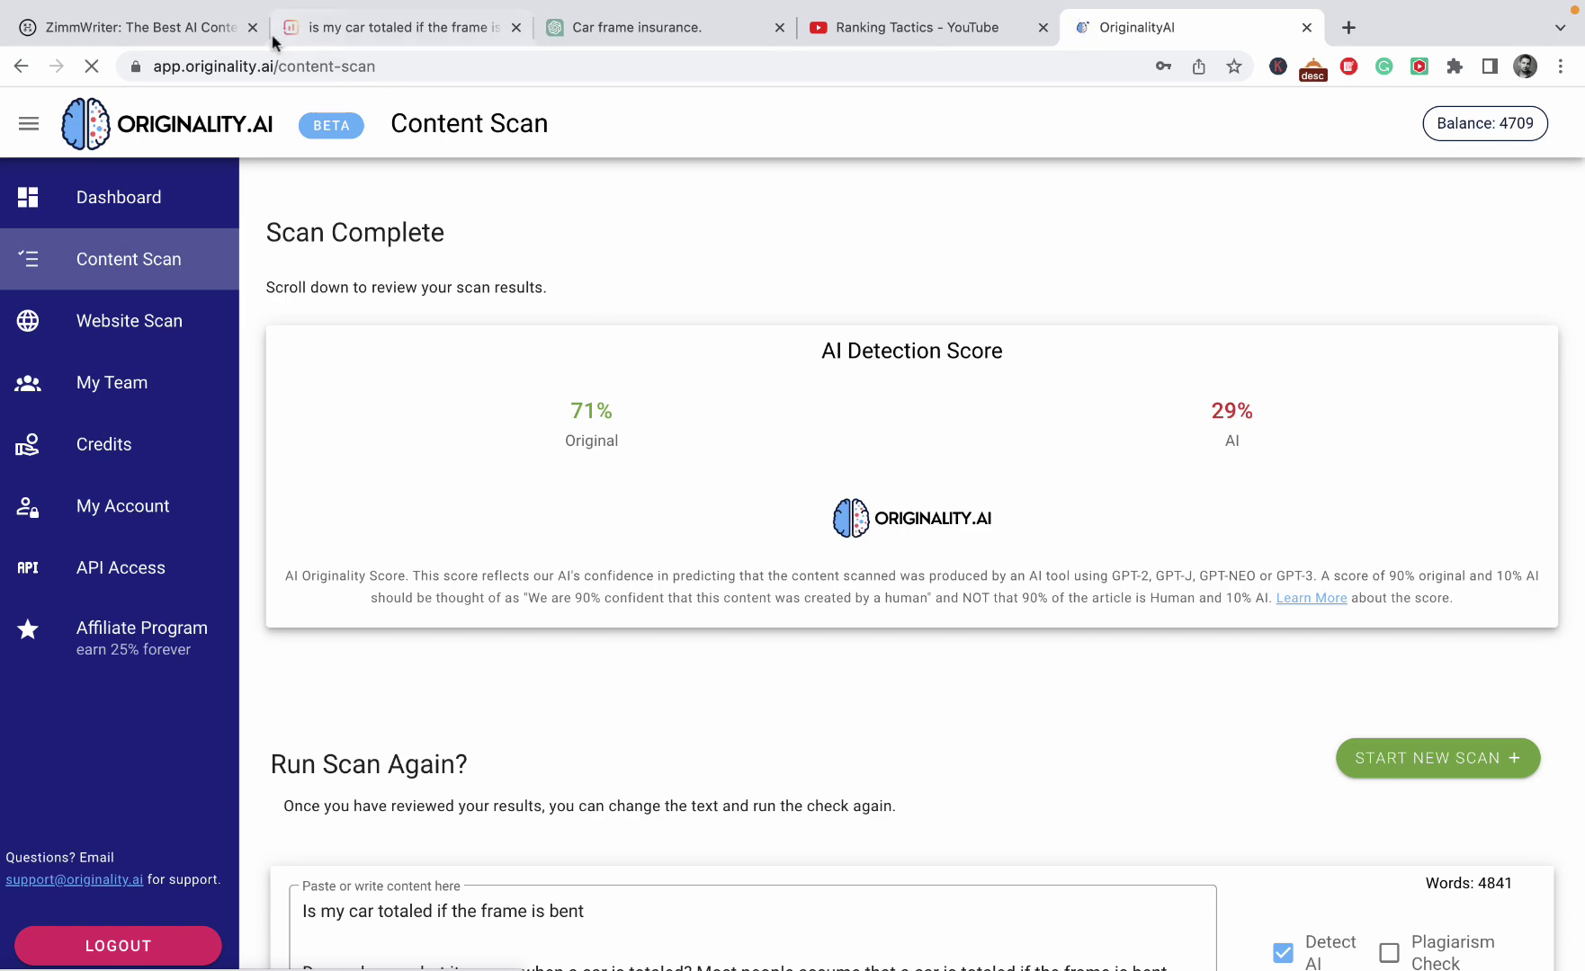
{"action": "left_click", "coordinate": [352, 27]}
{"action": "left_click", "coordinate": [455, 456]}
{"action": "scroll", "coordinate": [566, 627], "scroll_direction": "down", "scroll_amount": 6}
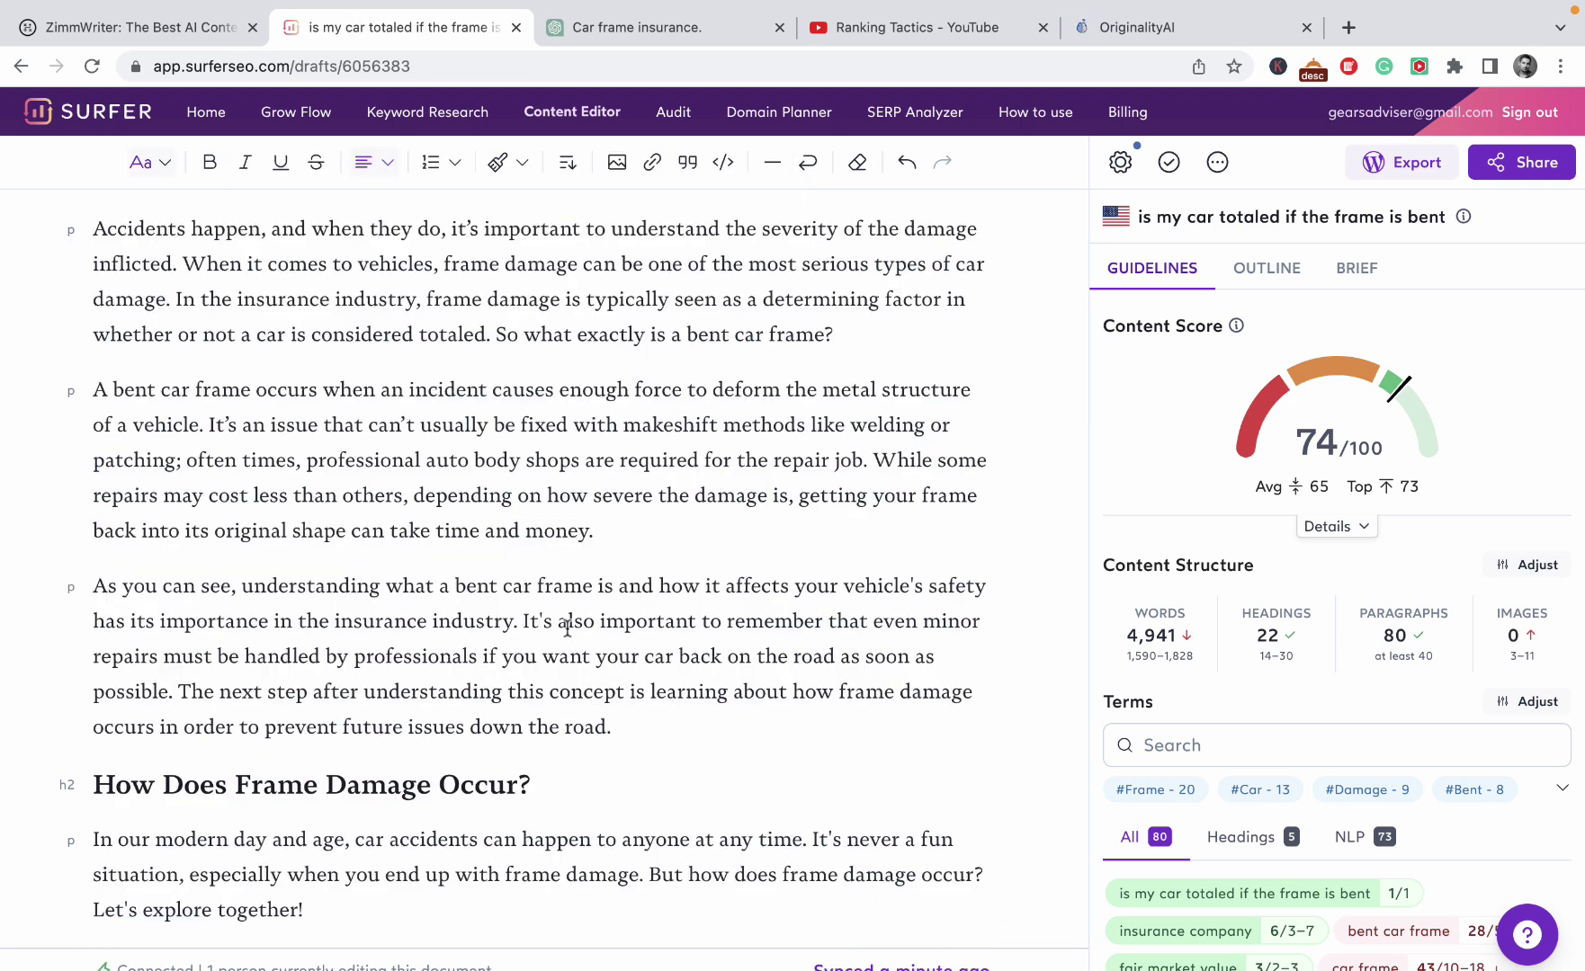
{"action": "scroll", "coordinate": [566, 628], "scroll_direction": "up", "scroll_amount": 2}
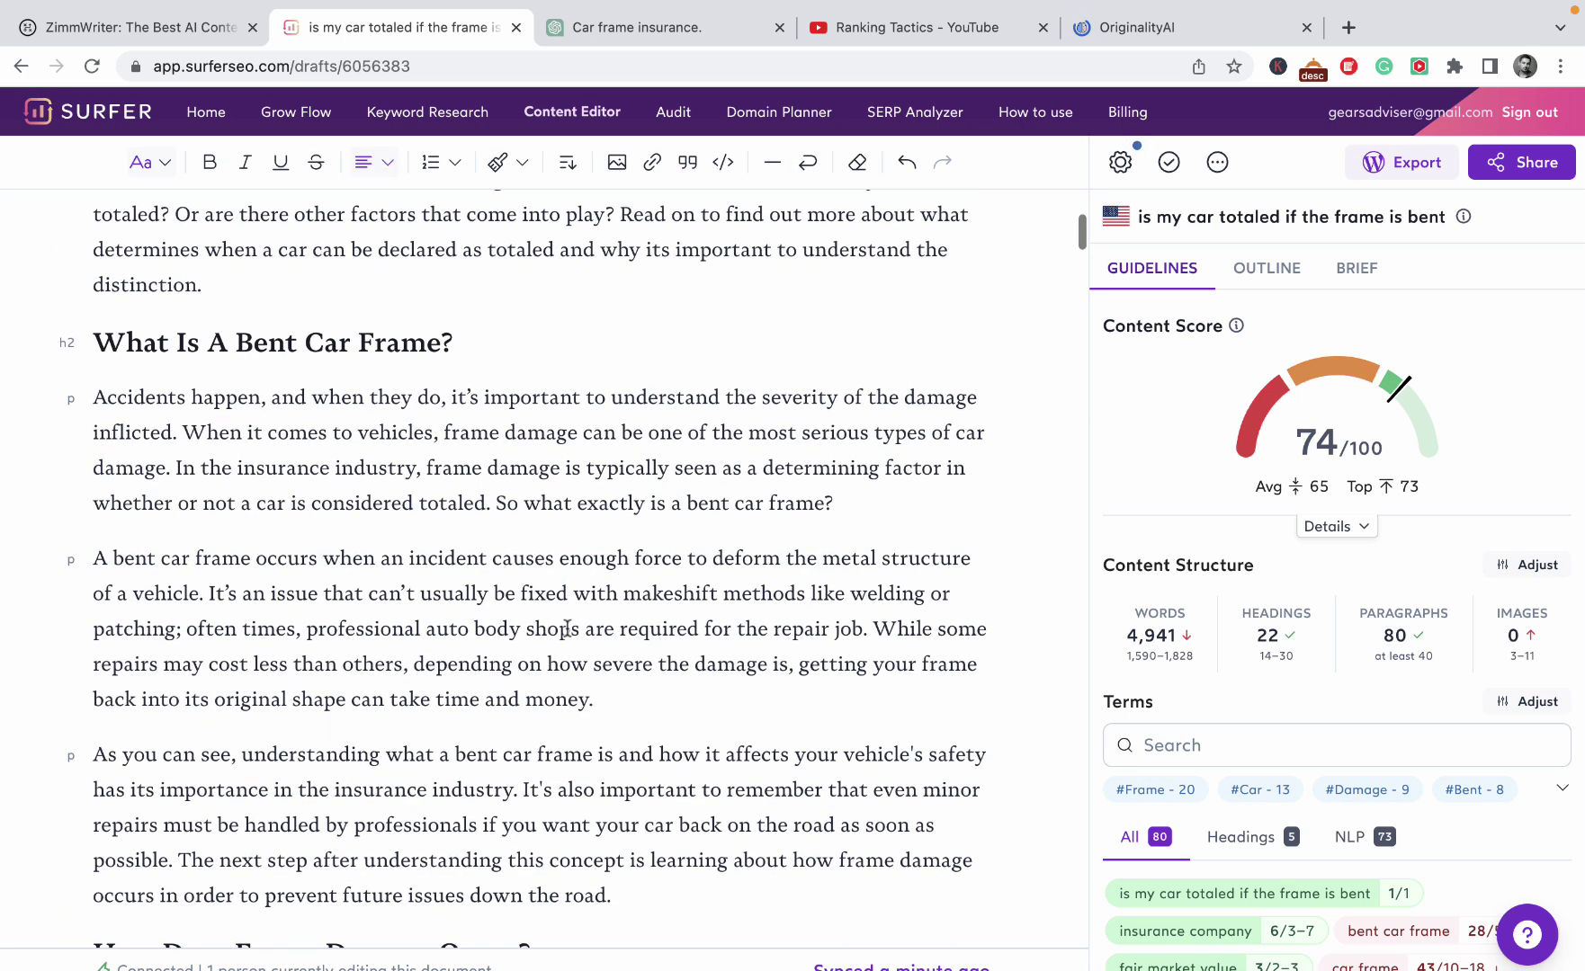
{"action": "left_click", "coordinate": [99, 342]}
{"action": "left_click_drag", "start_coordinate": [101, 340], "coordinate": [477, 337]}
{"action": "scroll", "coordinate": [521, 534], "scroll_direction": "down", "scroll_amount": 4}
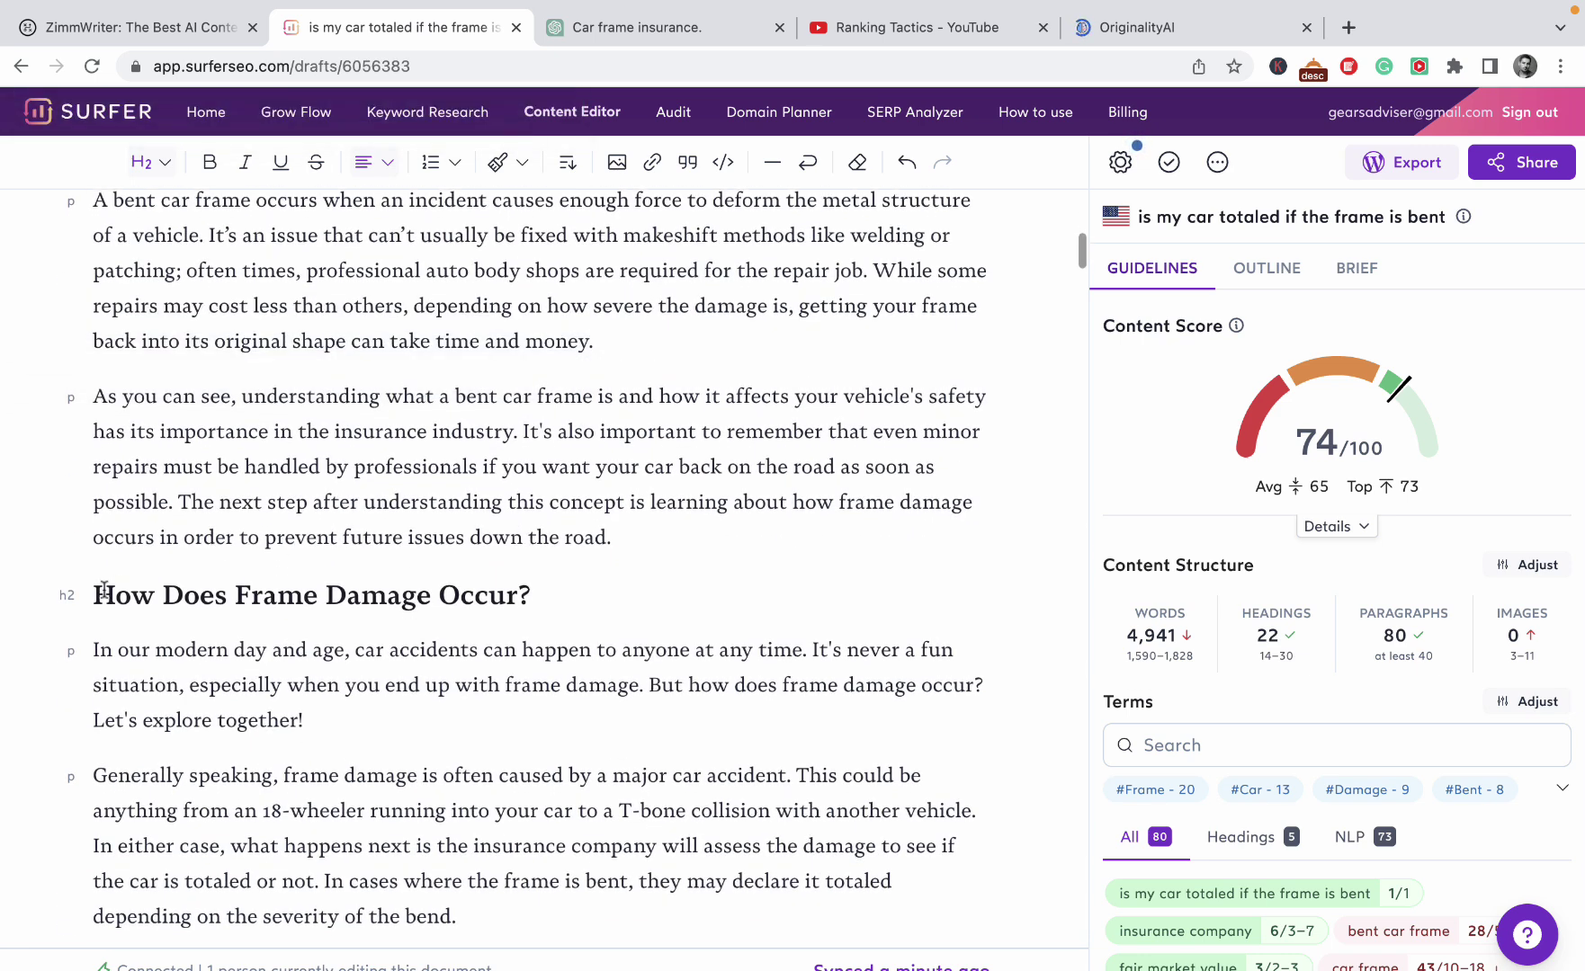
{"action": "left_click_drag", "start_coordinate": [94, 595], "coordinate": [604, 601]}
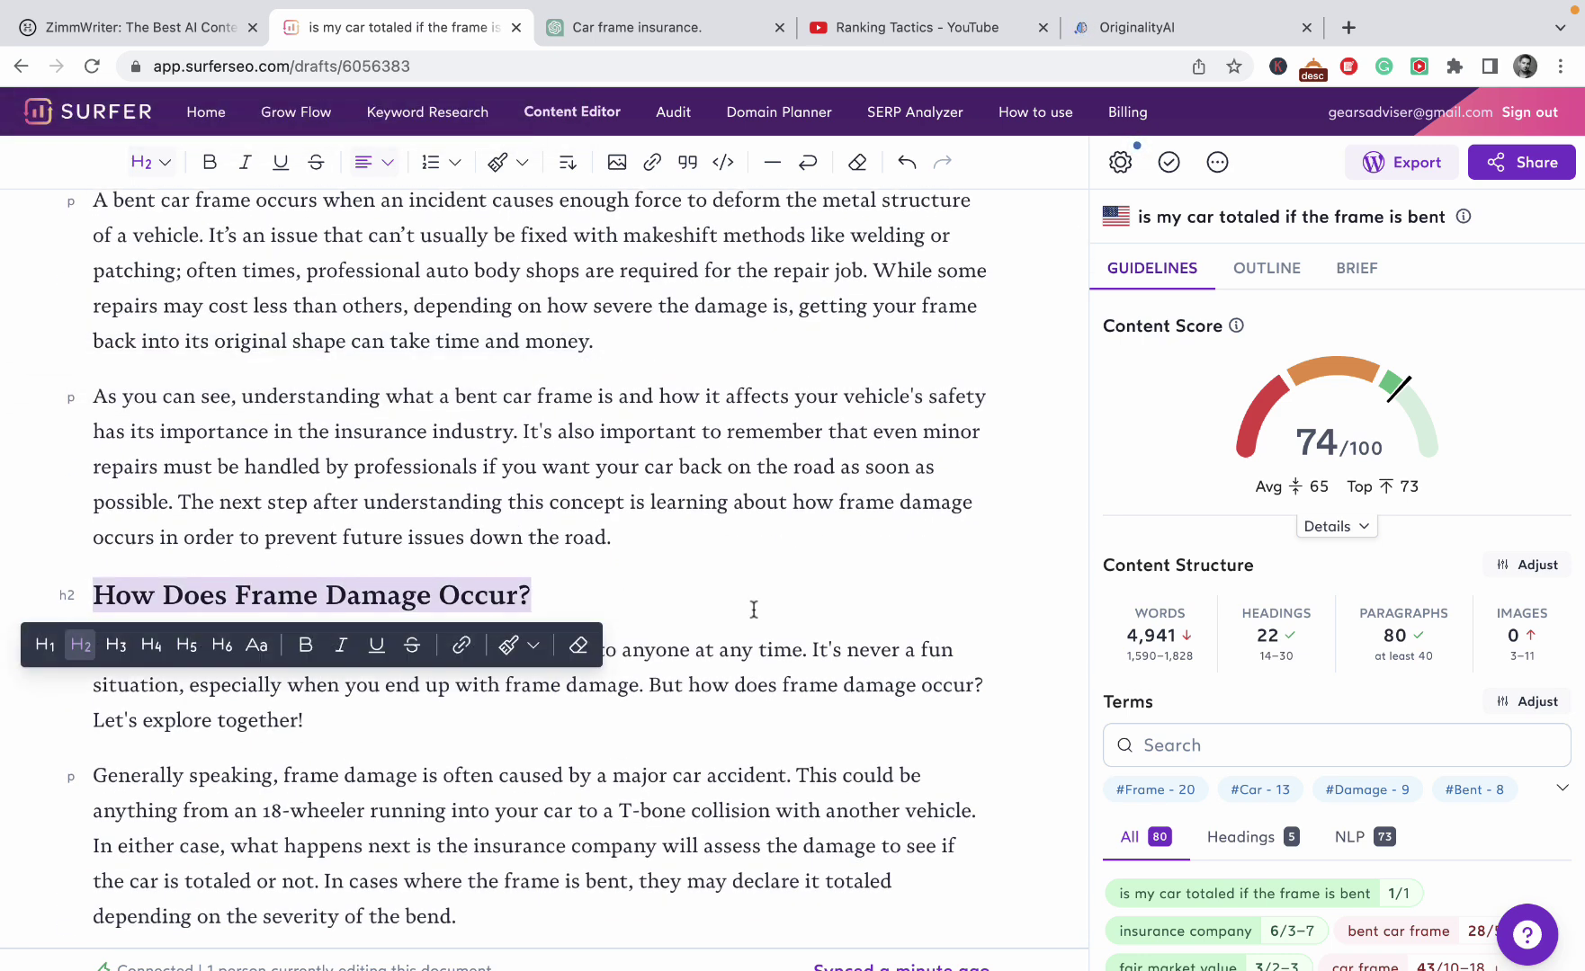
{"action": "left_click", "coordinate": [604, 600]}
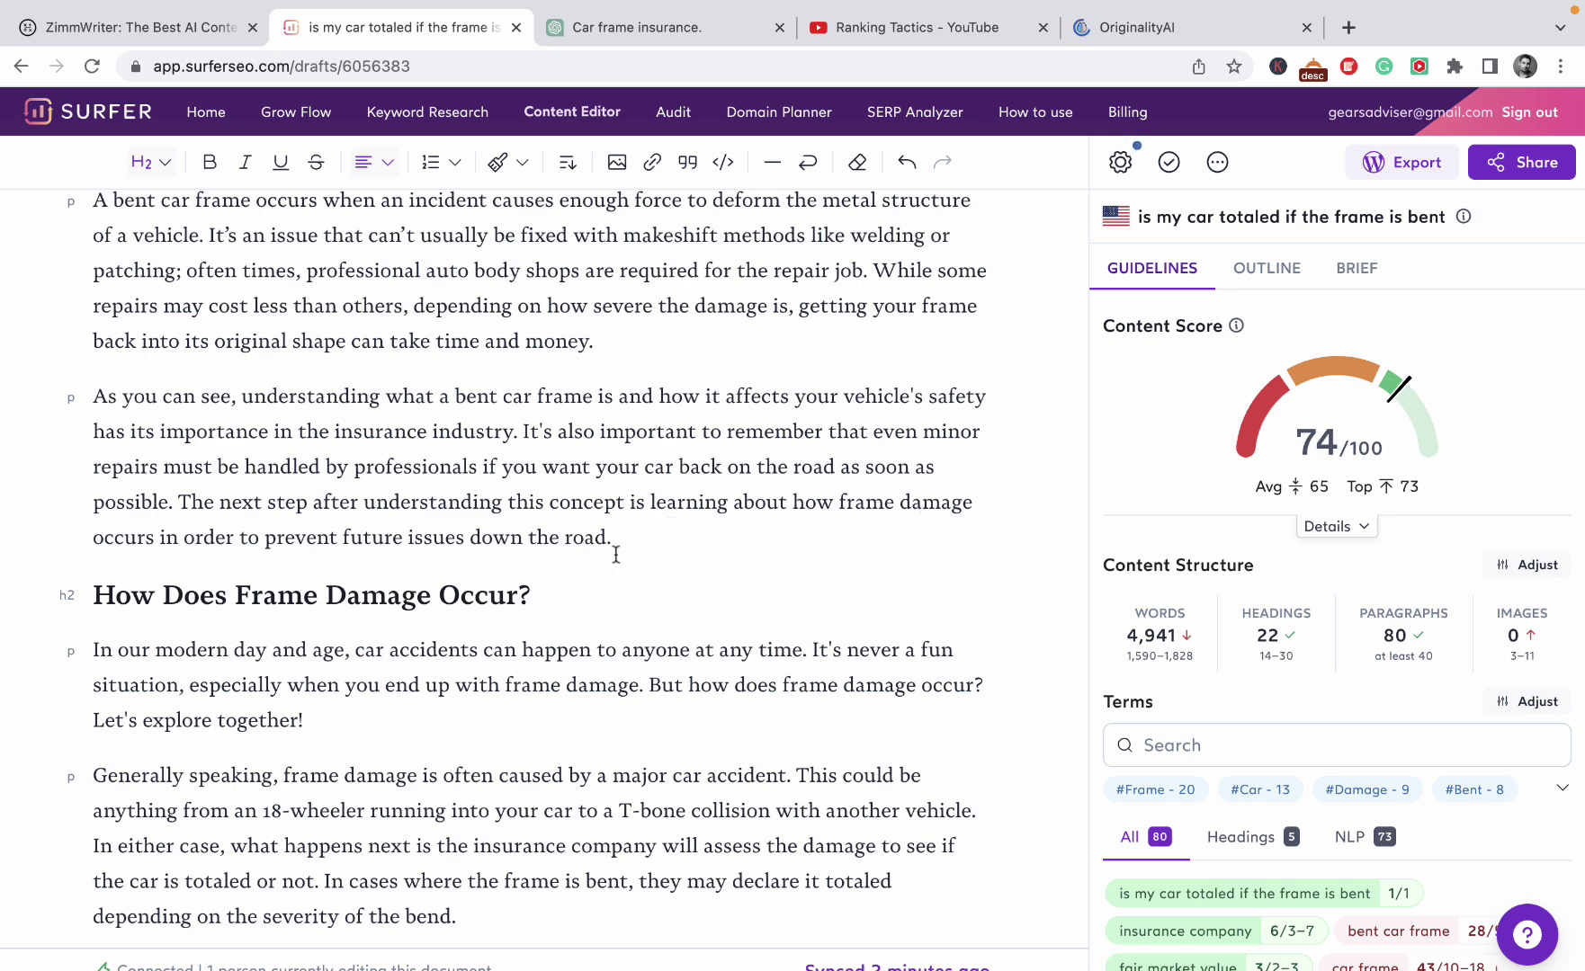
{"action": "left_click_drag", "start_coordinate": [95, 595], "coordinate": [592, 601]}
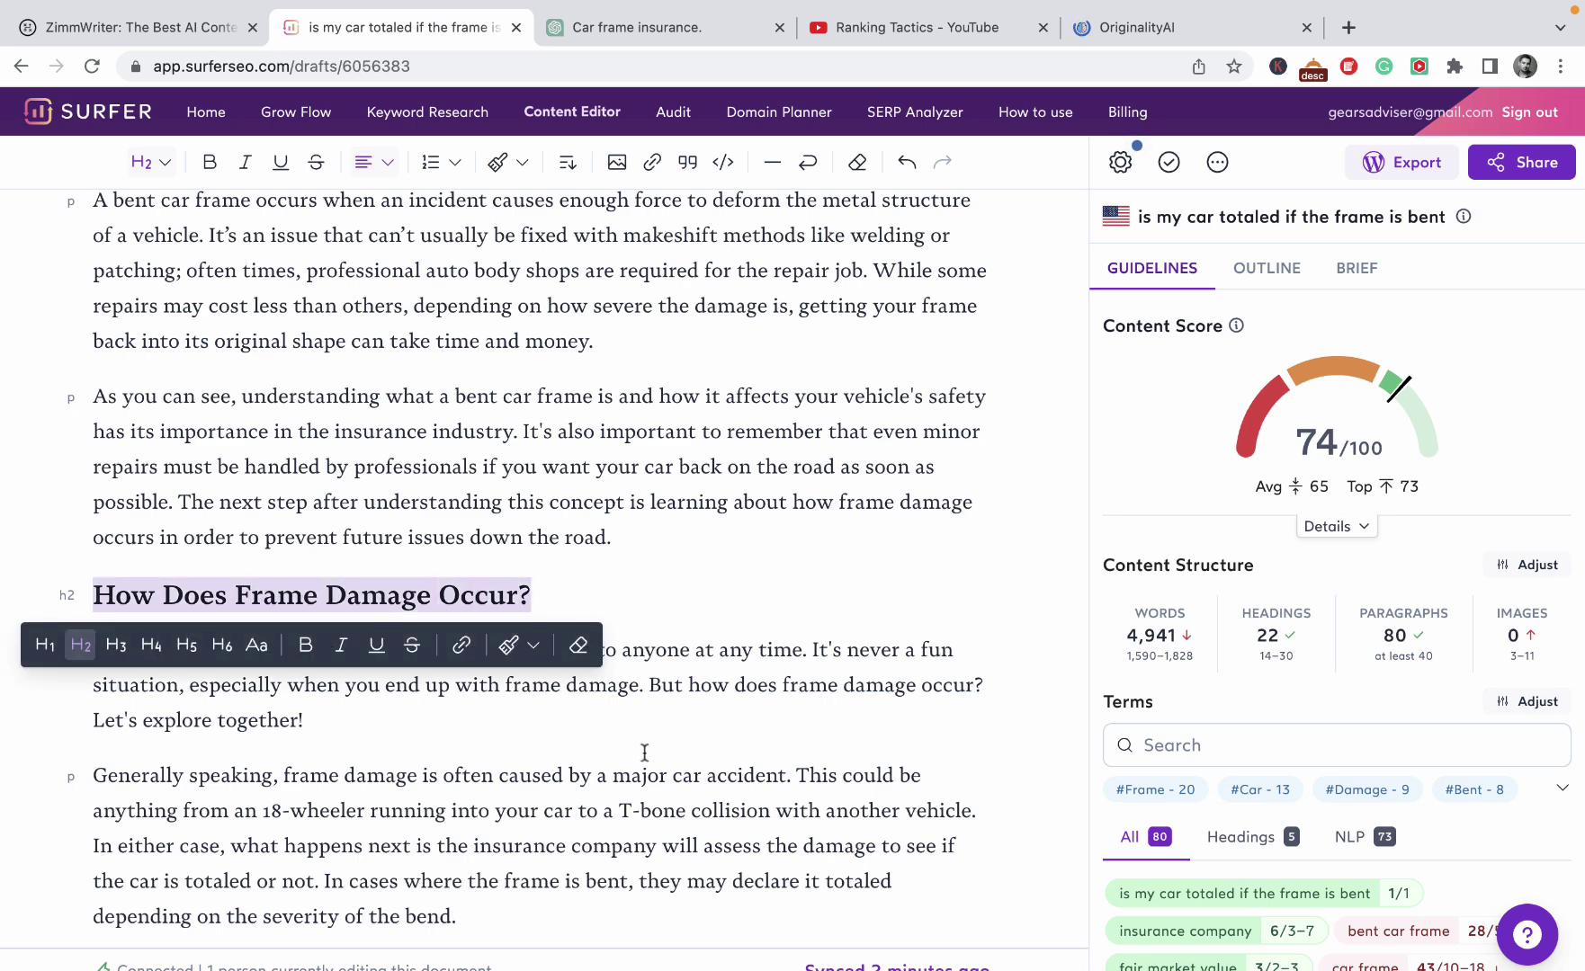
{"action": "scroll", "coordinate": [644, 752], "scroll_direction": "up", "scroll_amount": 15}
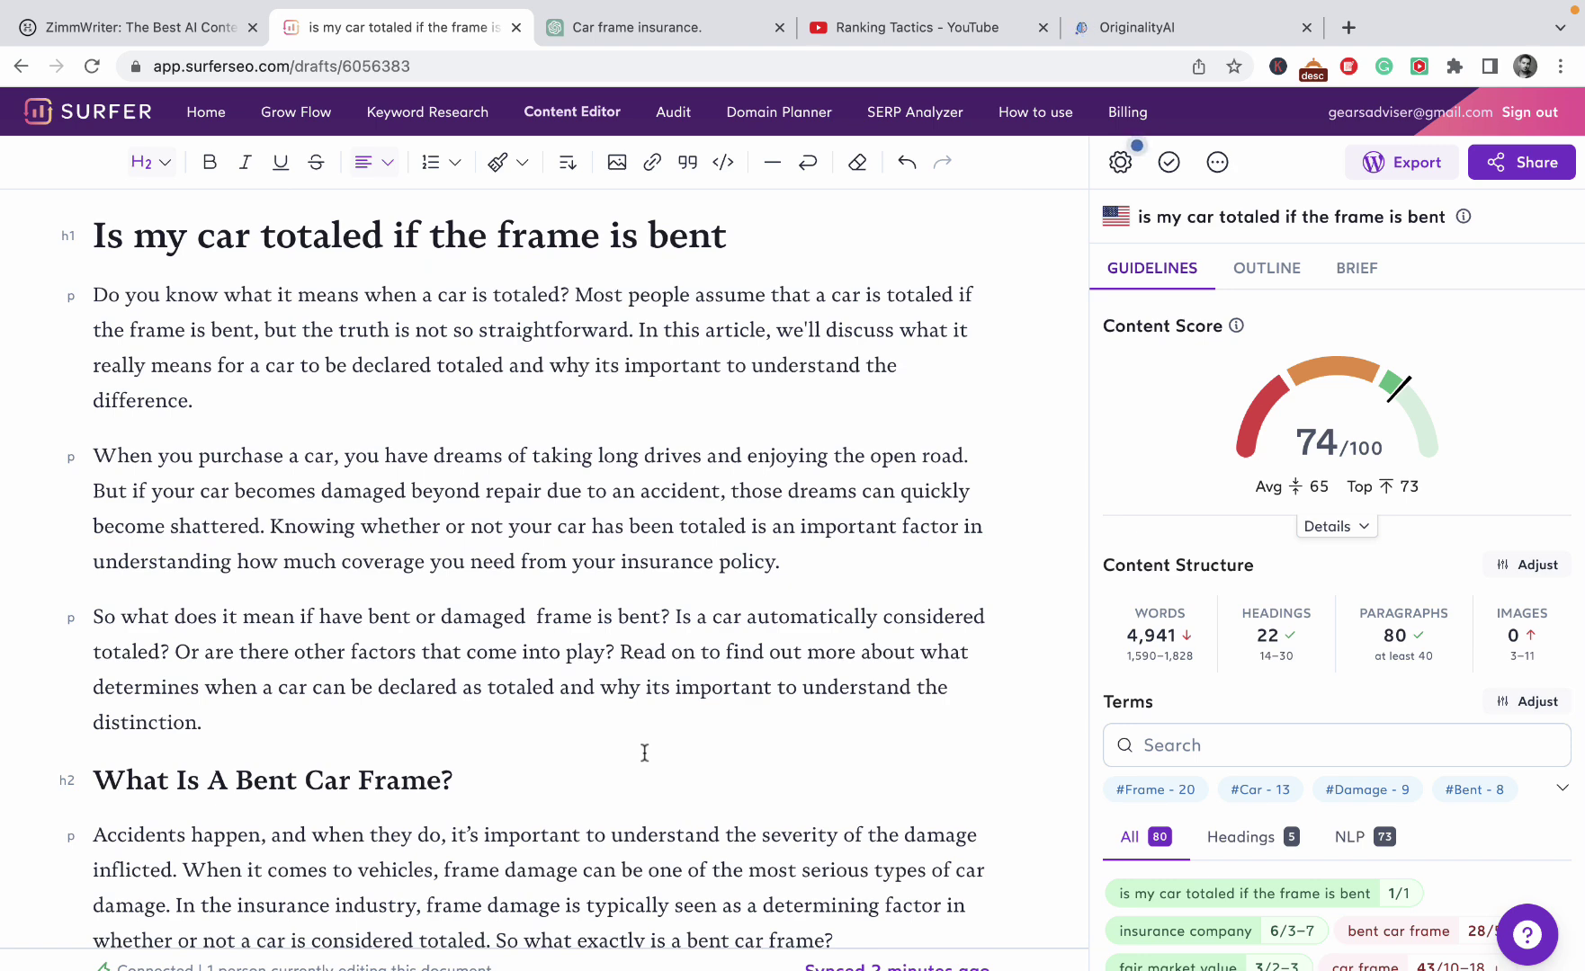
{"action": "left_click", "coordinate": [1135, 45]}
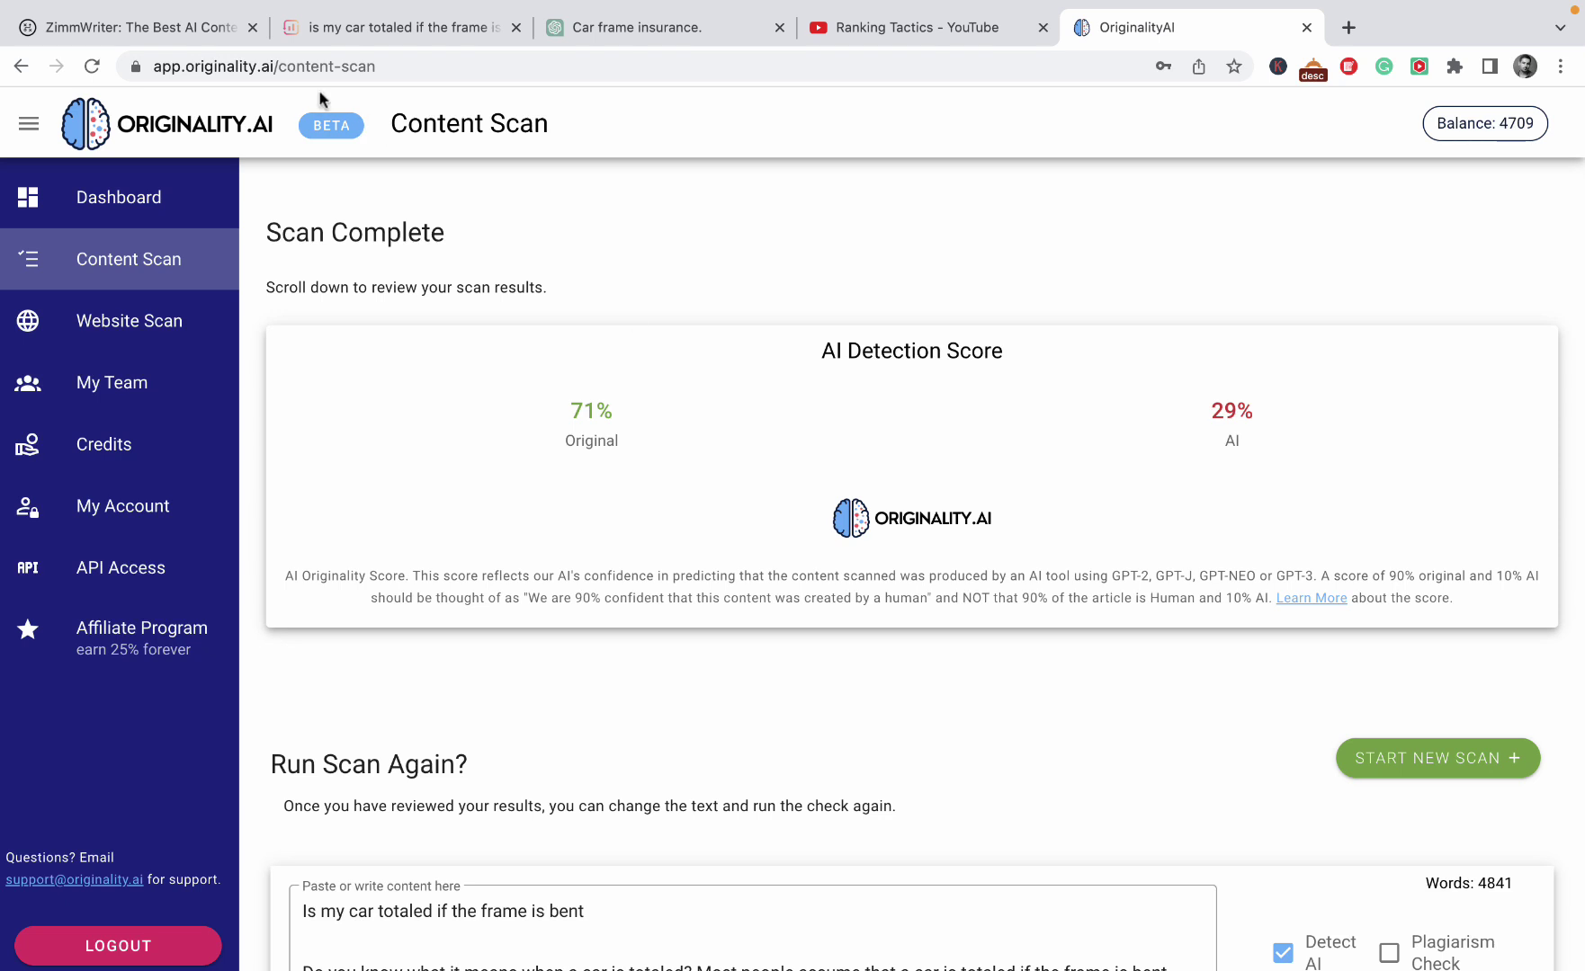
Show the ZimmWriter pricing page and highlight the $197 lifetime deal price.
{"action": "left_click", "coordinate": [186, 35]}
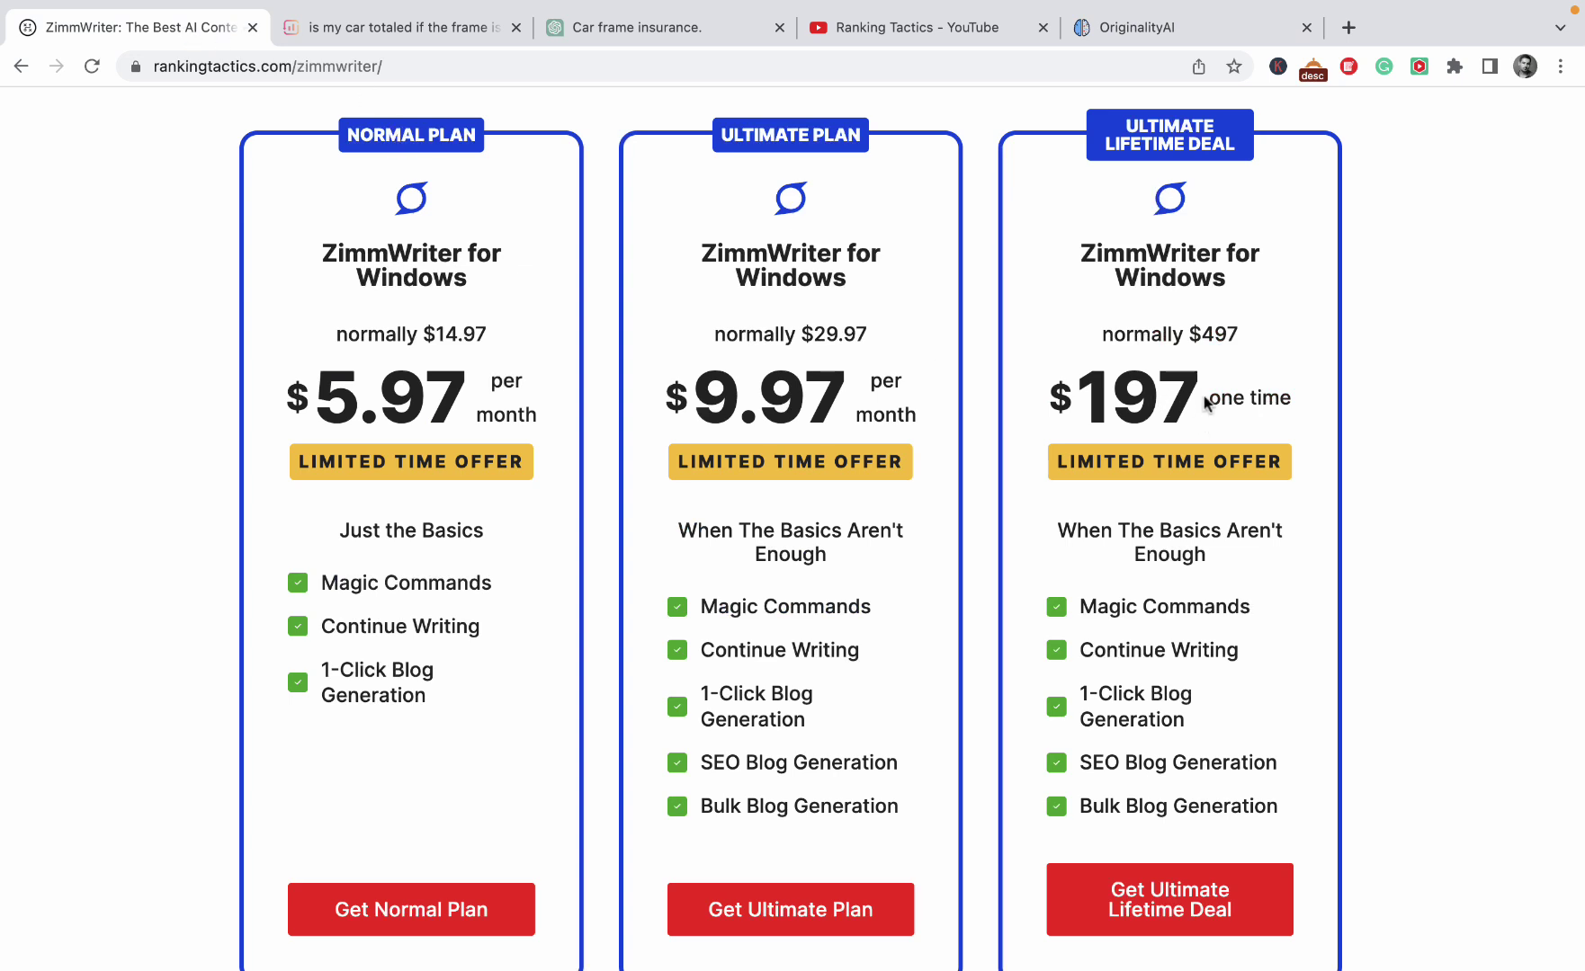
{"action": "left_click_drag", "start_coordinate": [1213, 399], "coordinate": [1090, 399]}
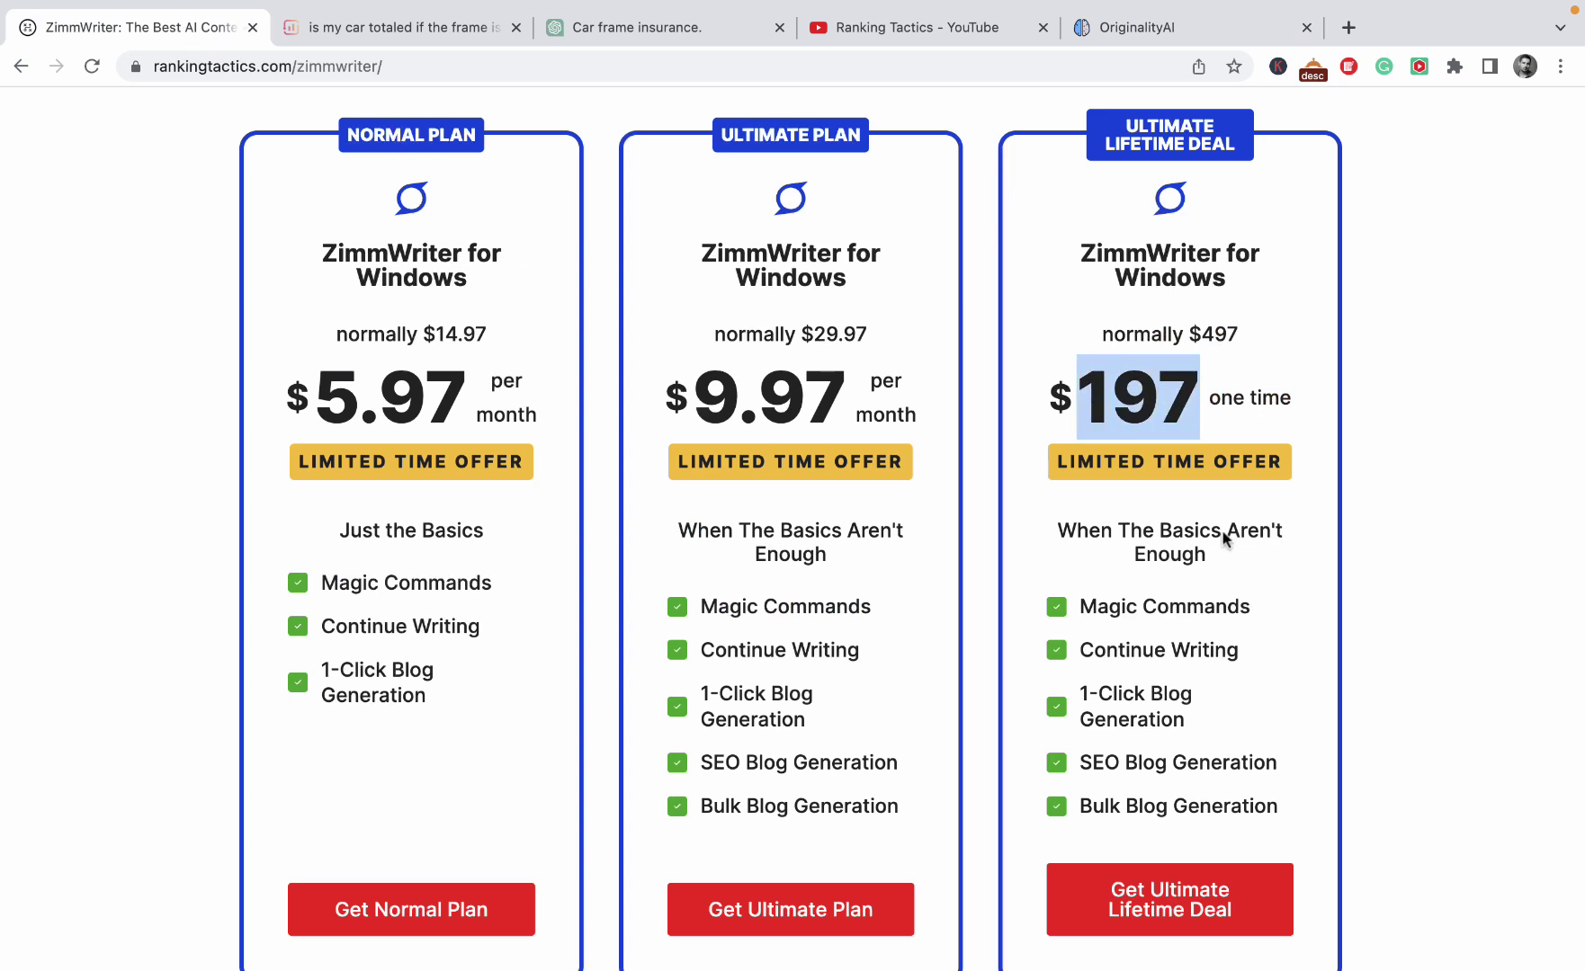